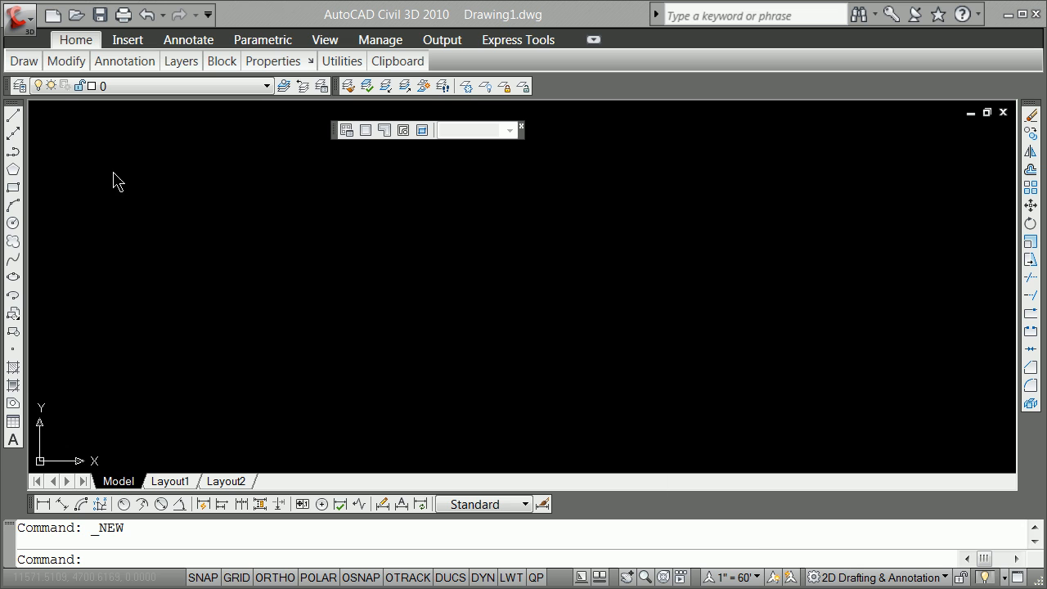
Step: Start a new drawing from a template and browse to the kdrive folder inside the user's home folder
{"action": "left_click", "coordinate": [26, 24]}
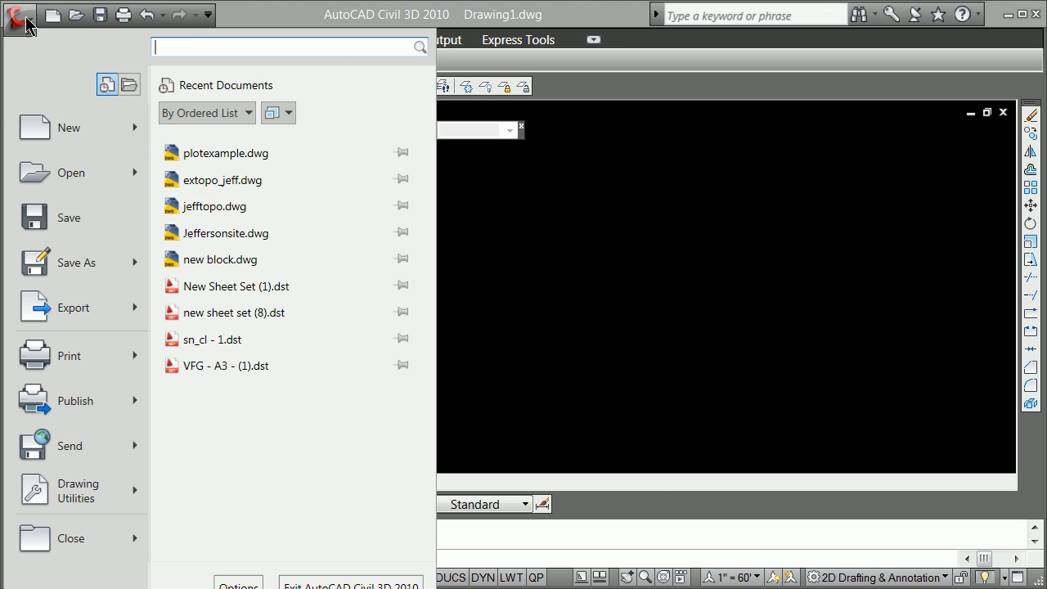
{"action": "left_click", "coordinate": [80, 128]}
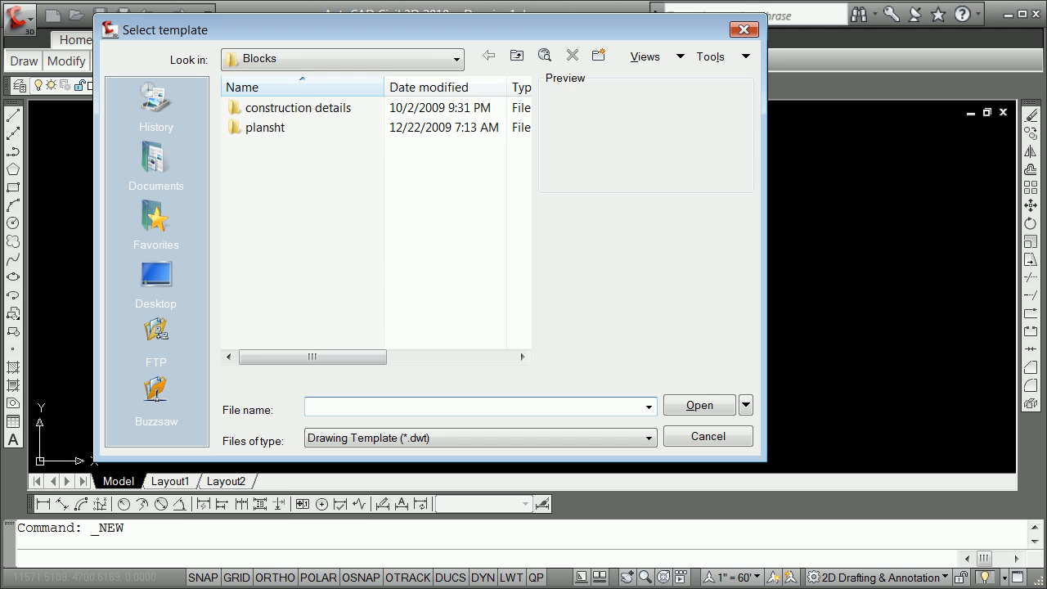
{"action": "left_click", "coordinate": [456, 59]}
{"action": "left_click", "coordinate": [335, 165]}
{"action": "left_click", "coordinate": [434, 58]}
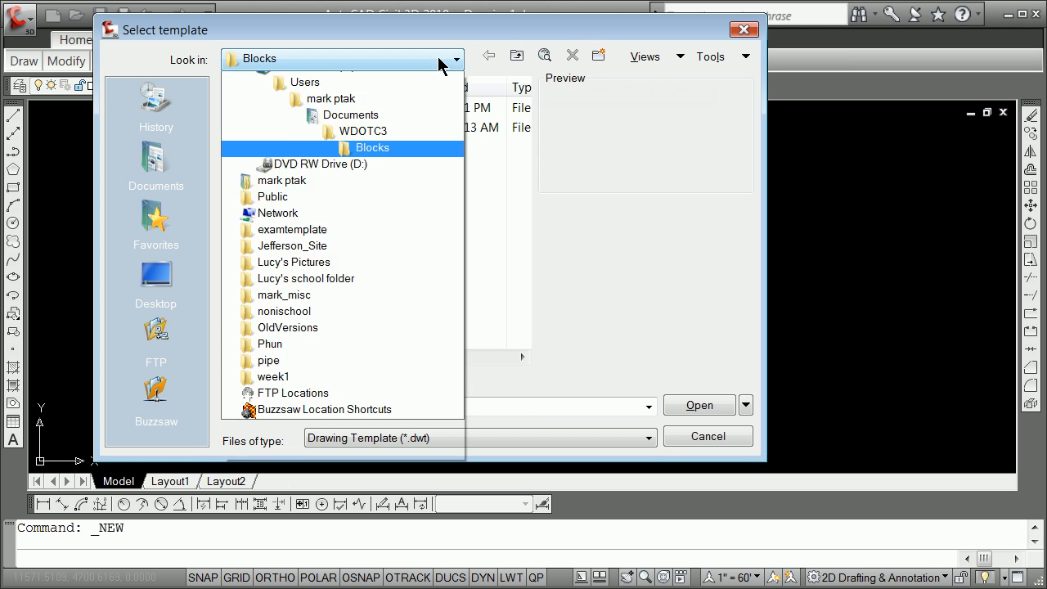
{"action": "left_click", "coordinate": [362, 162]}
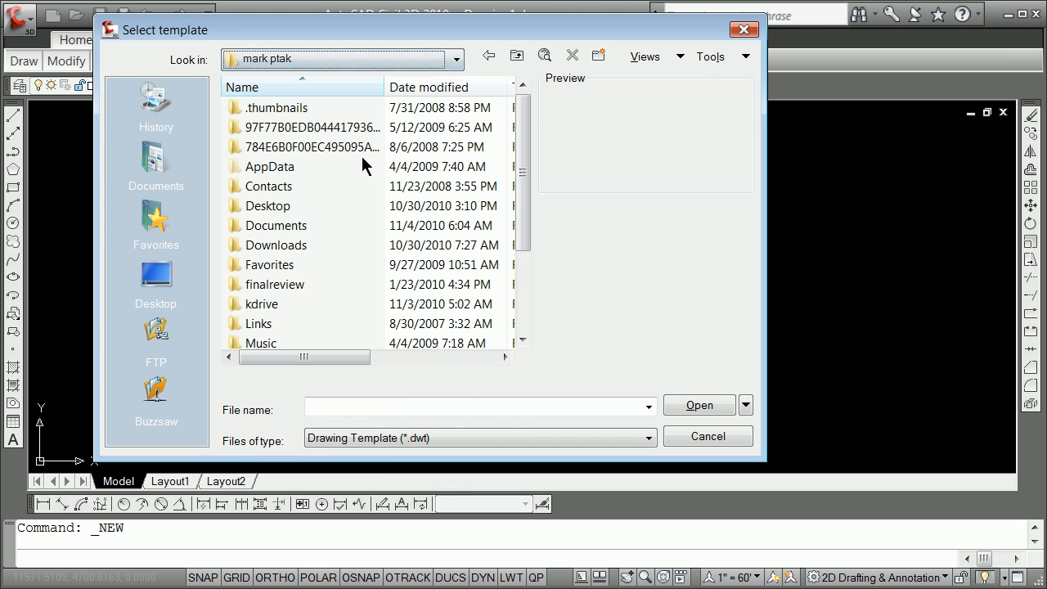
{"action": "double_click", "coordinate": [261, 304]}
Step: Open the wrautocad_architectural_units.dwt template, accepting the education version notice and ignoring unresolved references
{"action": "left_click_drag", "start_coordinate": [514, 240], "coordinate": [524, 311]}
{"action": "left_click", "coordinate": [332, 308]}
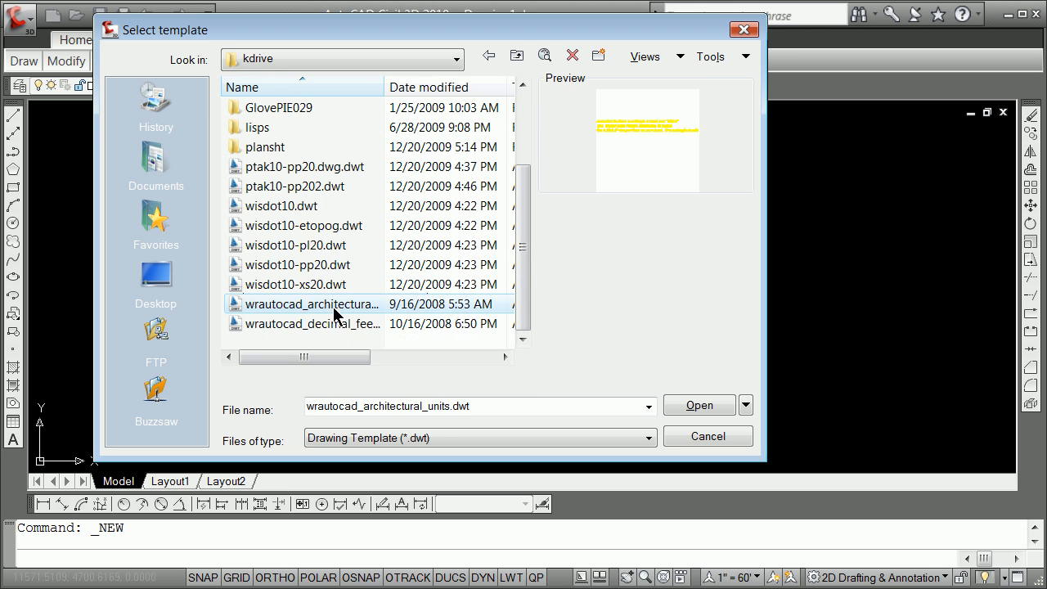
{"action": "left_click", "coordinate": [720, 405]}
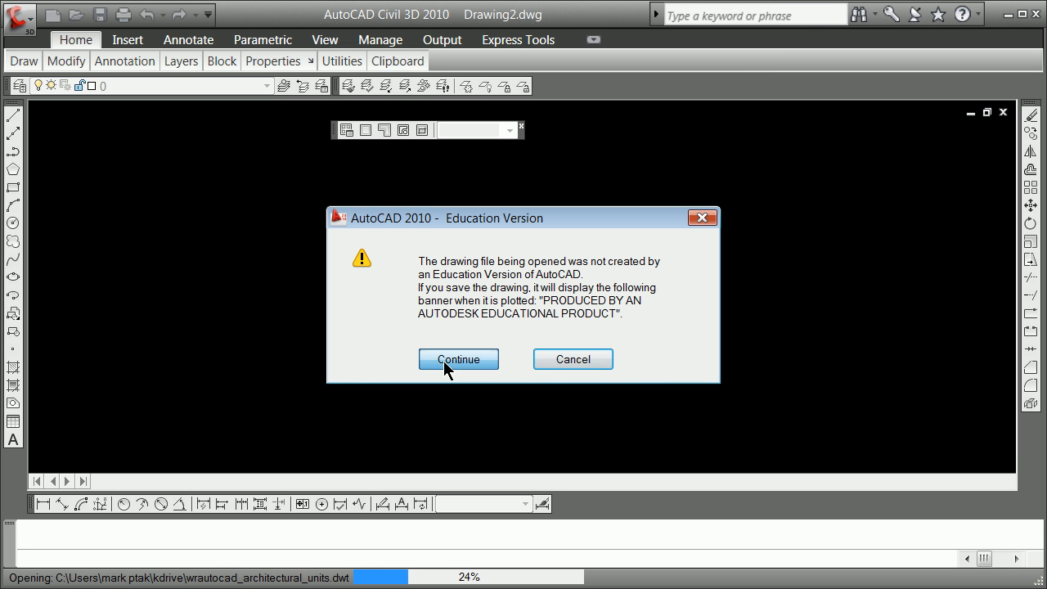
{"action": "left_click", "coordinate": [444, 363]}
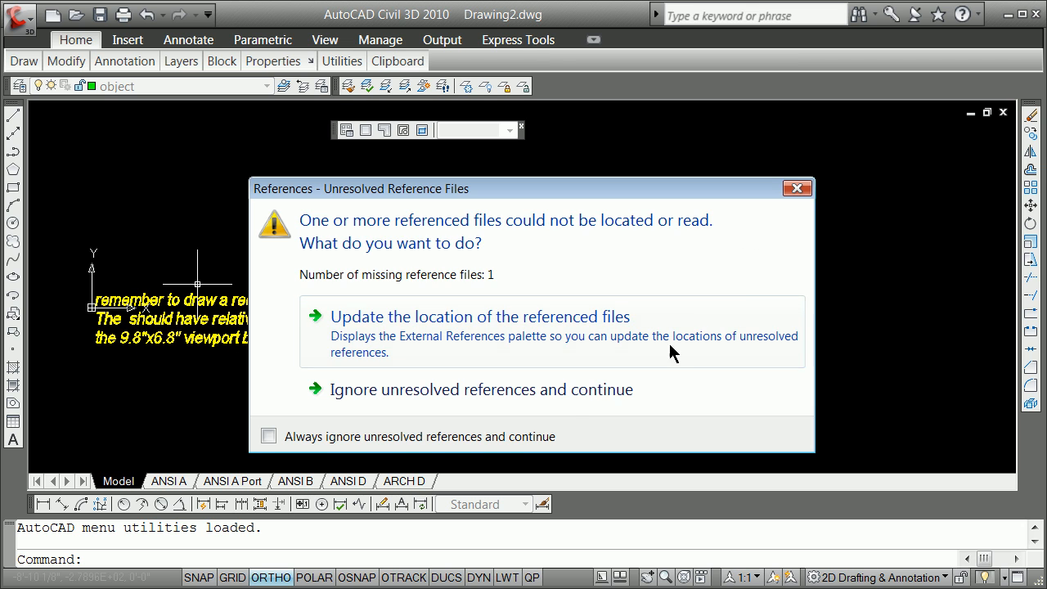
{"action": "left_click", "coordinate": [565, 398]}
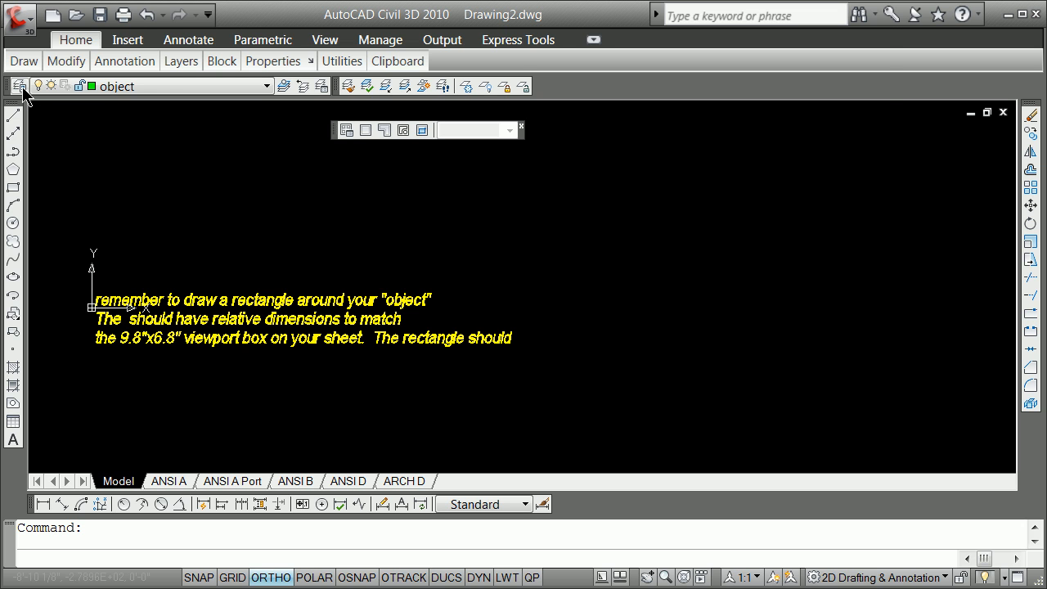
Step: Erase the three yellow reminder text lines from model space
{"action": "left_click", "coordinate": [21, 90]}
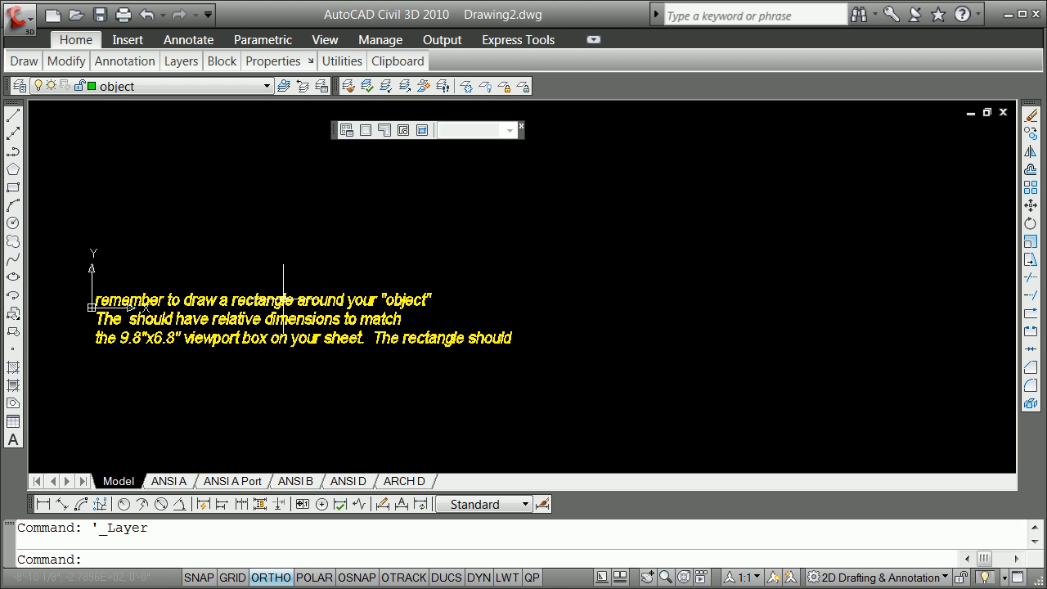
{"action": "left_click", "coordinate": [328, 301]}
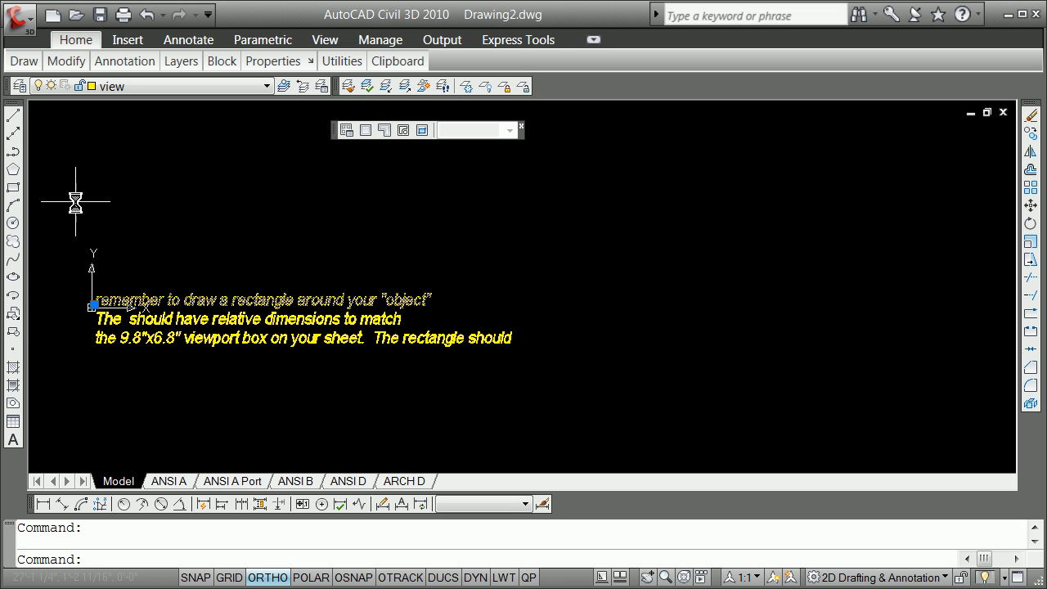
{"action": "left_click", "coordinate": [75, 201]}
{"action": "left_click", "coordinate": [584, 409]}
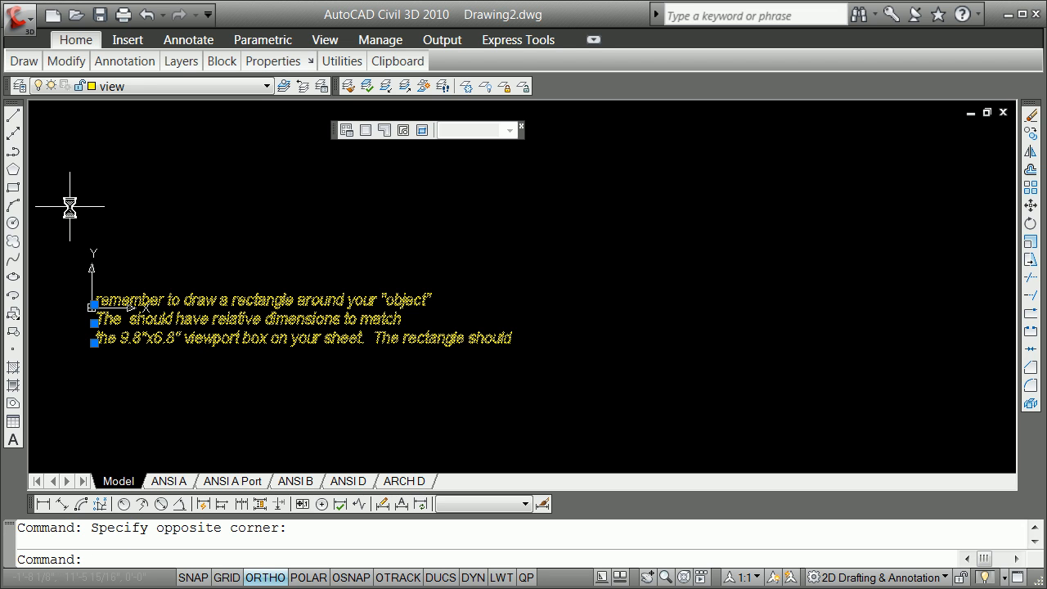
{"action": "type", "text": "e ERASE 3 found"}
{"action": "key", "text": "Return"}
Step: Draw a 300' by 300' rectangle on the object layer, starting to the right of and below the origin
{"action": "type", "text": "c"}
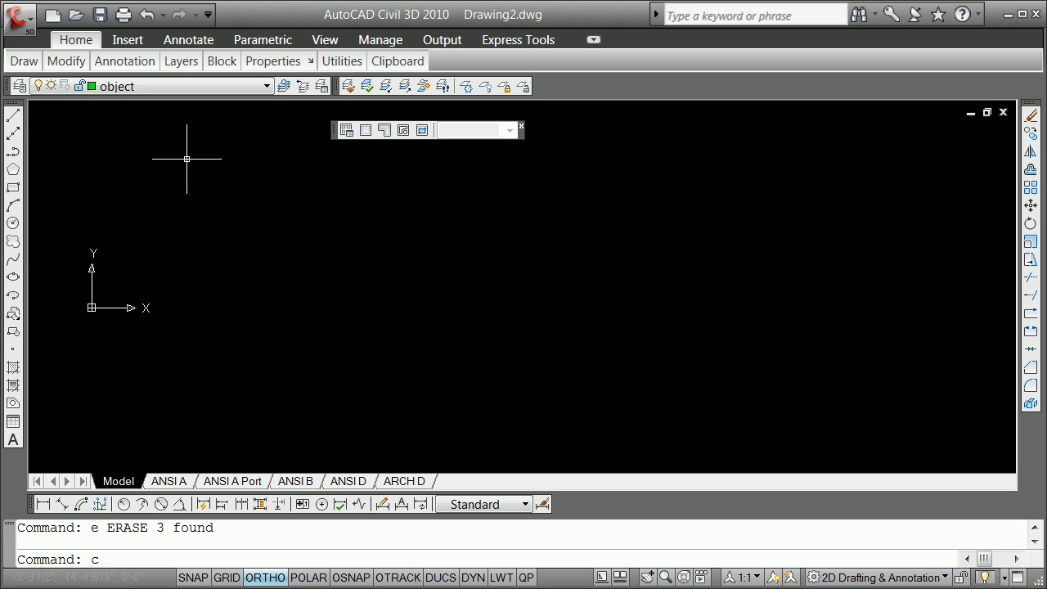
{"action": "left_click", "coordinate": [13, 189]}
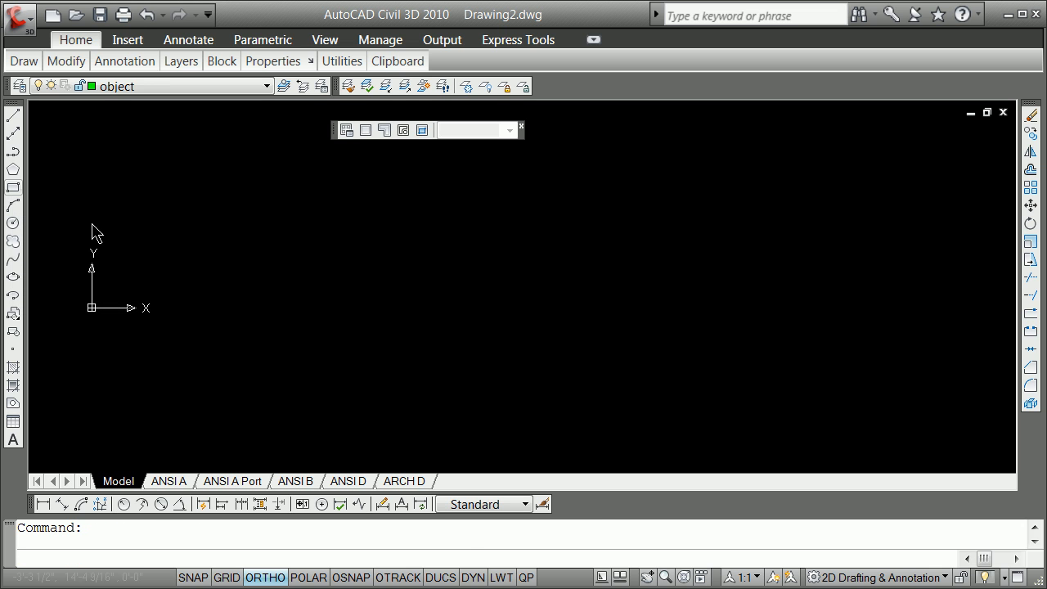
{"action": "left_click", "coordinate": [246, 363]}
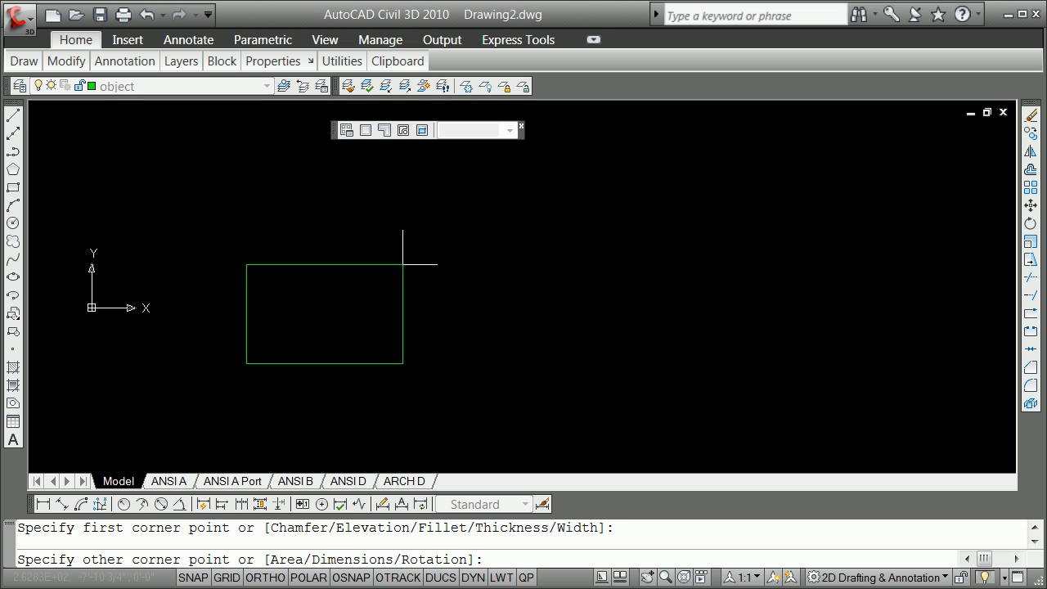
{"action": "type", "text": "@300',300"}
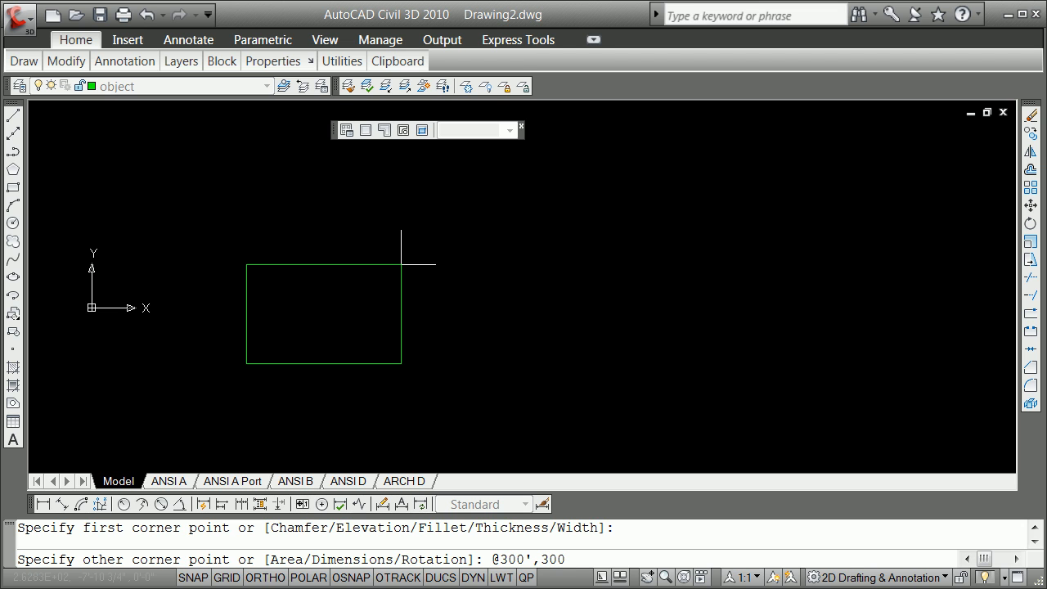
{"action": "key", "text": "Return"}
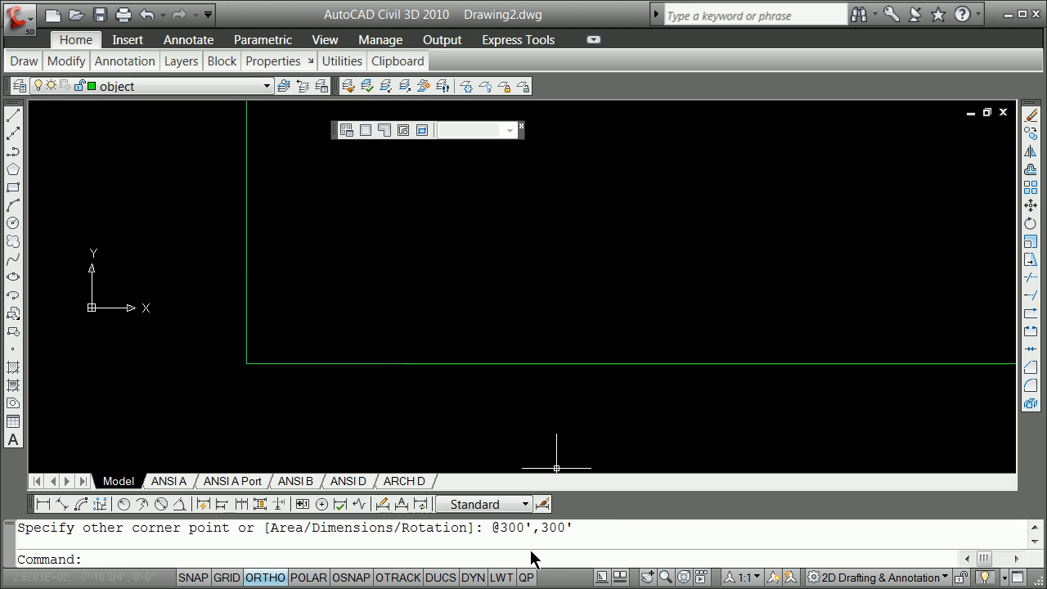
Step: Check the length and angle settings in Drawing Units without changing them
{"action": "right_click", "coordinate": [422, 187]}
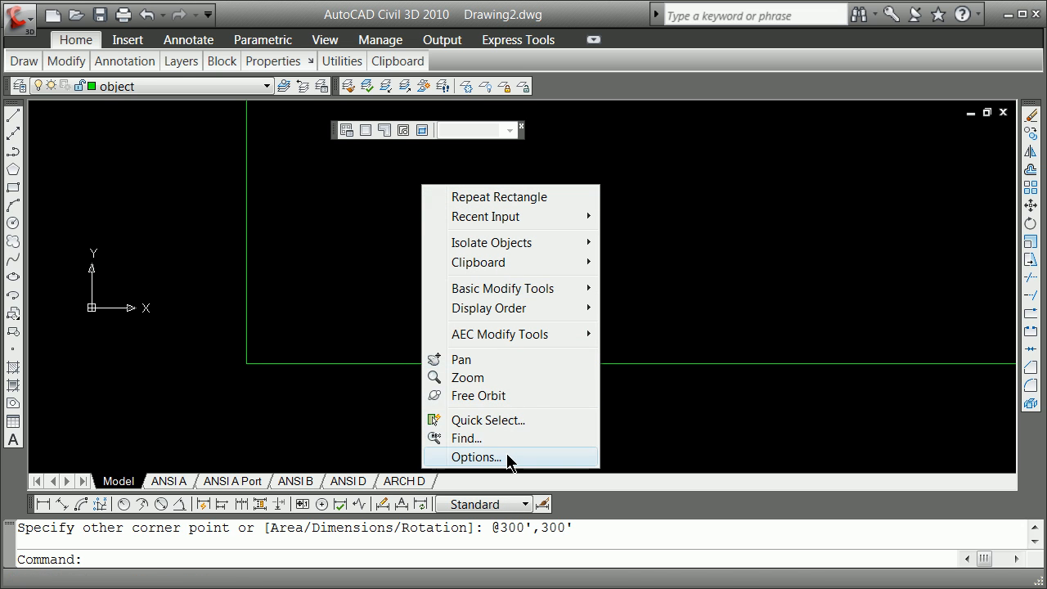
{"action": "left_click", "coordinate": [365, 283]}
{"action": "left_click", "coordinate": [366, 283]}
{"action": "key", "text": "Escape"}
{"action": "type", "text": "units"}
{"action": "key", "text": "Return"}
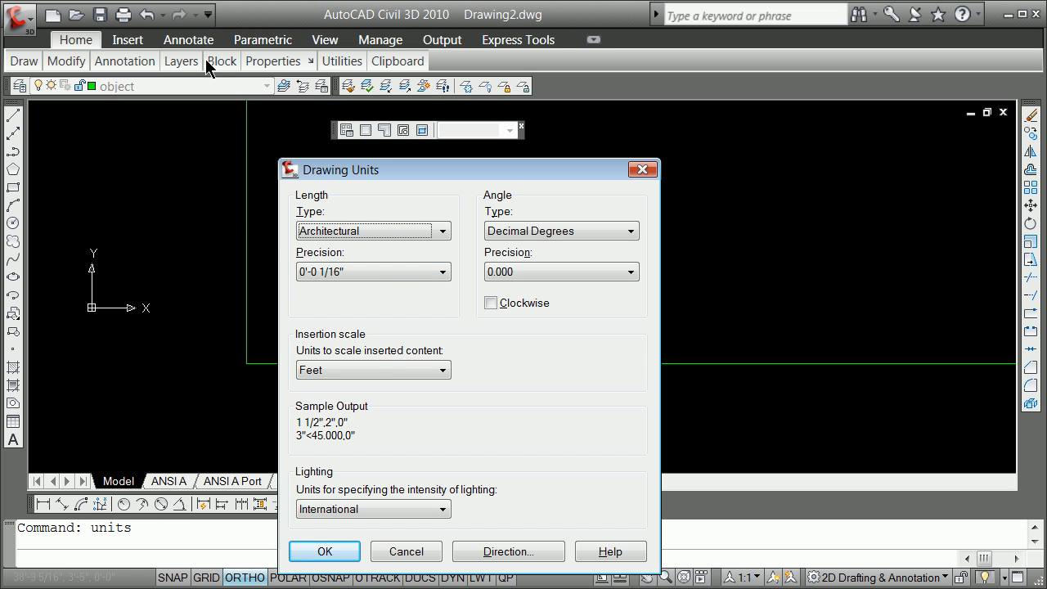
{"action": "left_click", "coordinate": [418, 555]}
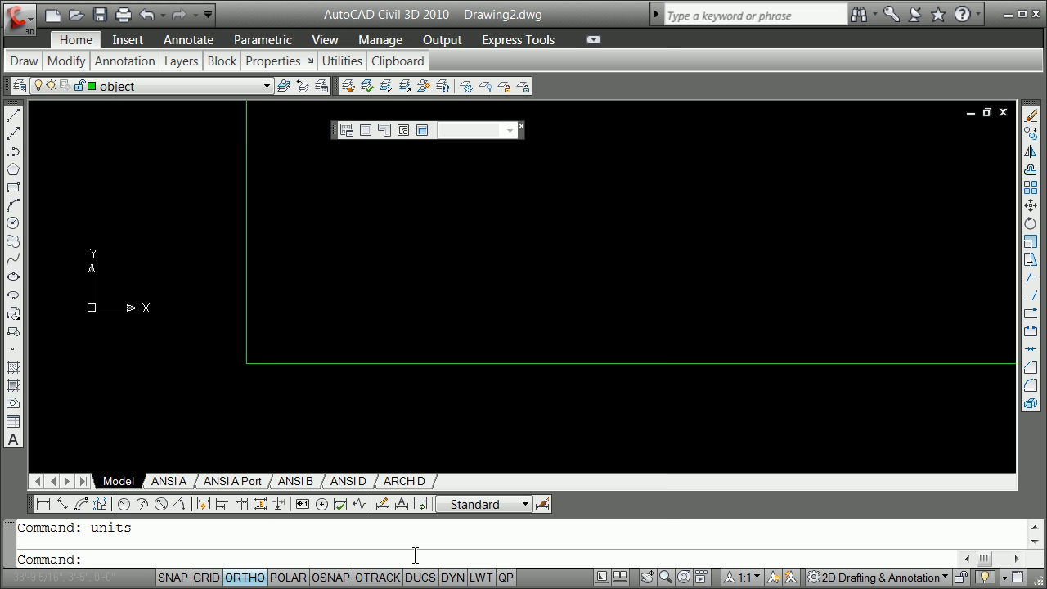
Step: Display the classic menu bar to locate the Units command, and hide the bar again
{"action": "left_click", "coordinate": [209, 13]}
{"action": "left_click", "coordinate": [272, 240]}
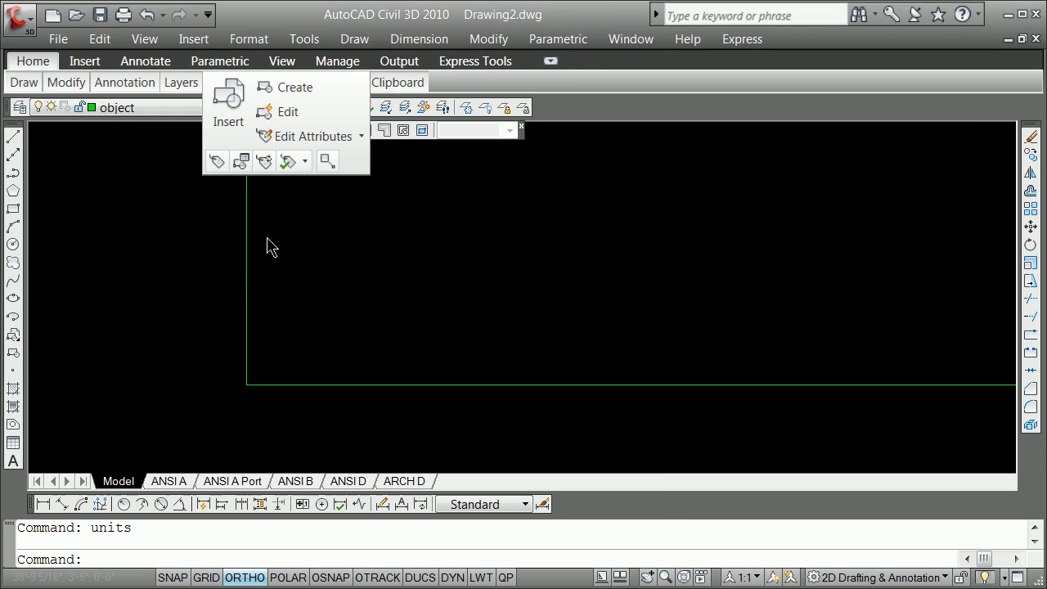
{"action": "left_click", "coordinate": [245, 40]}
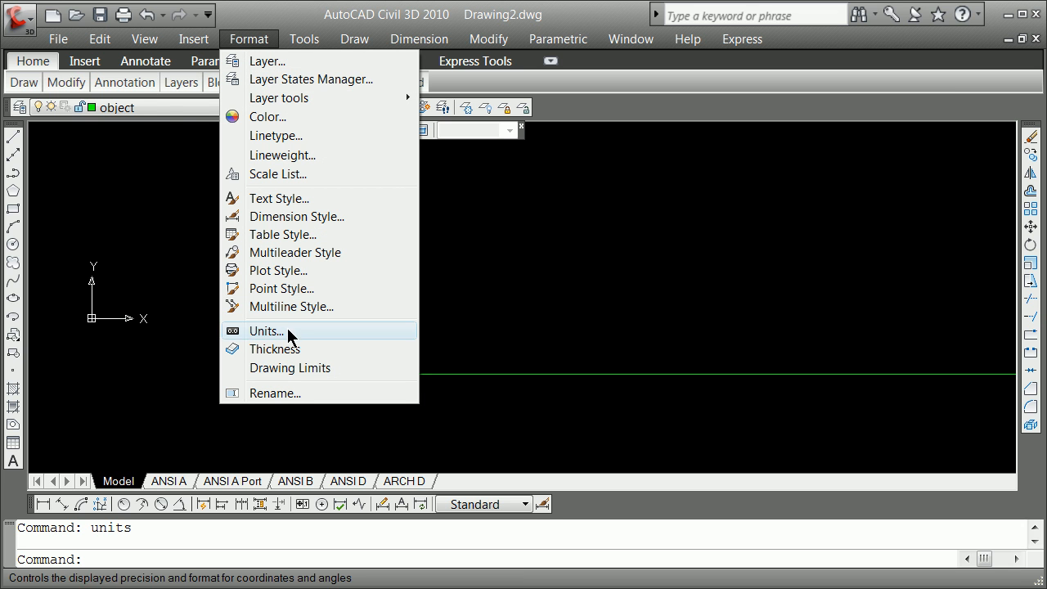
{"action": "left_click", "coordinate": [482, 283]}
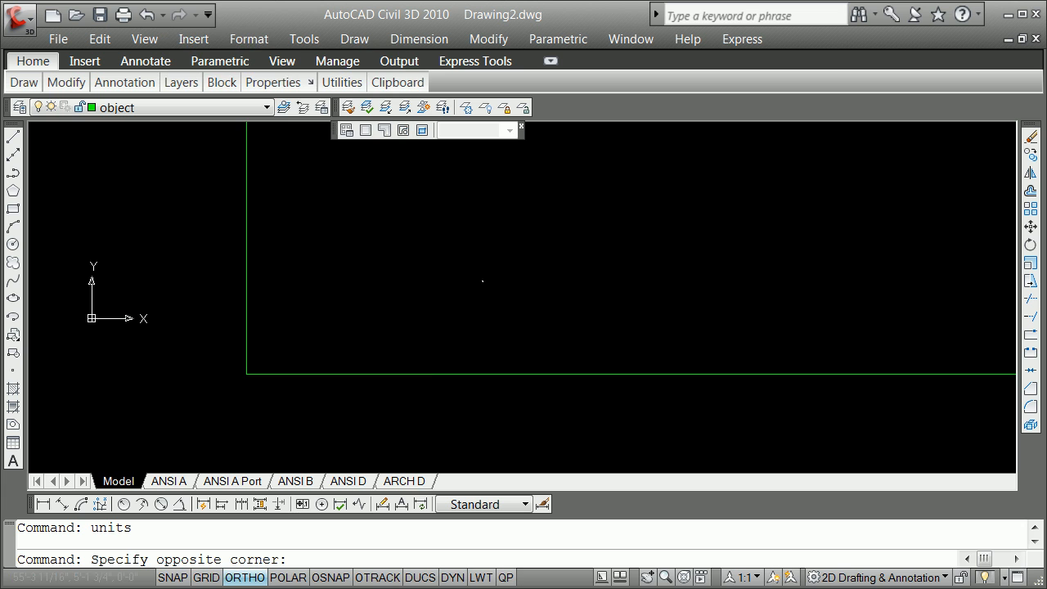
{"action": "left_click", "coordinate": [479, 276]}
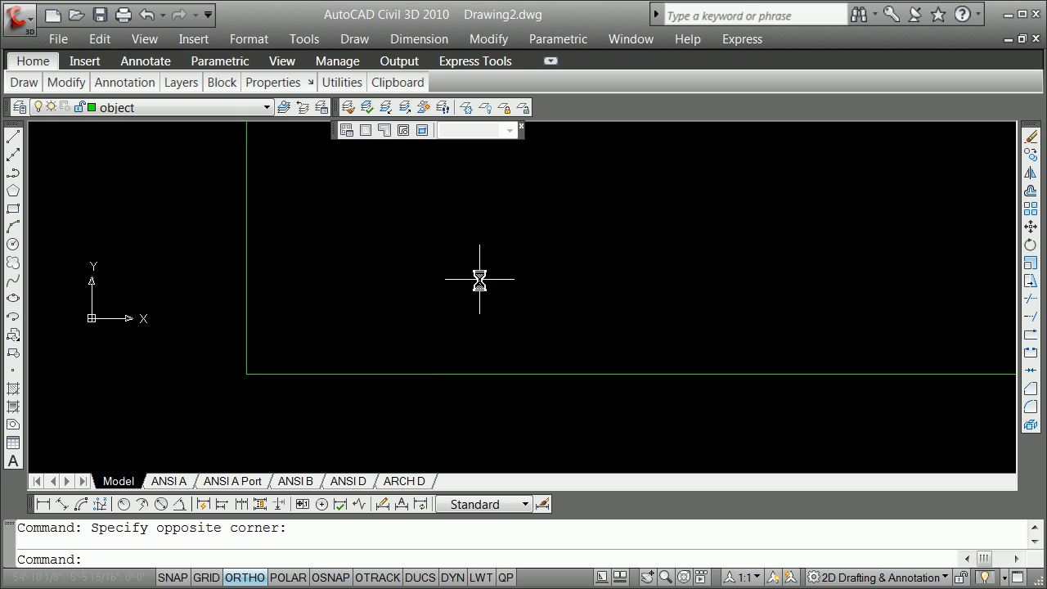
{"action": "left_click", "coordinate": [209, 15]}
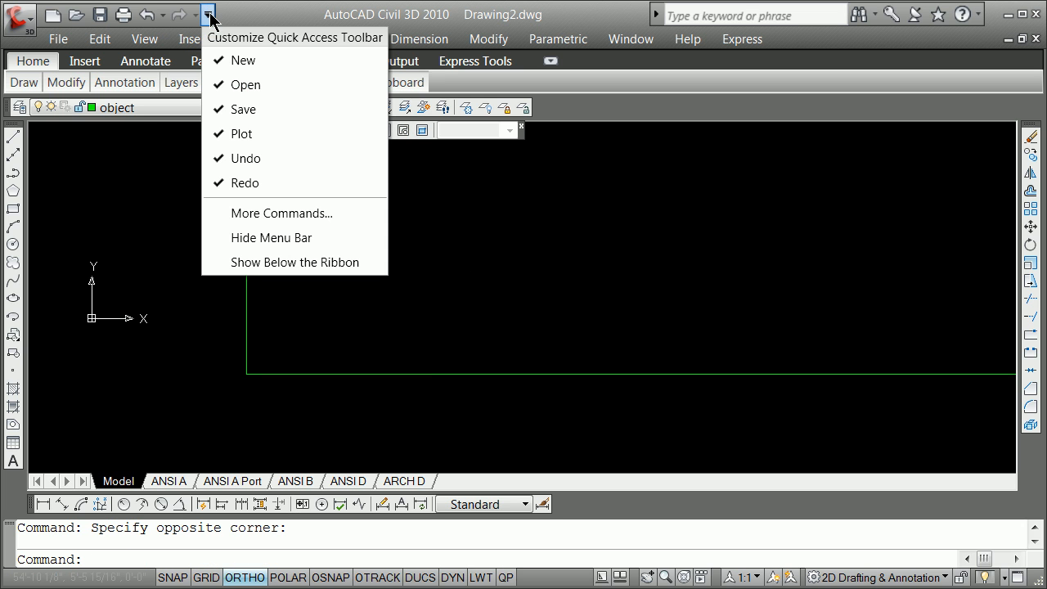
{"action": "left_click", "coordinate": [258, 237]}
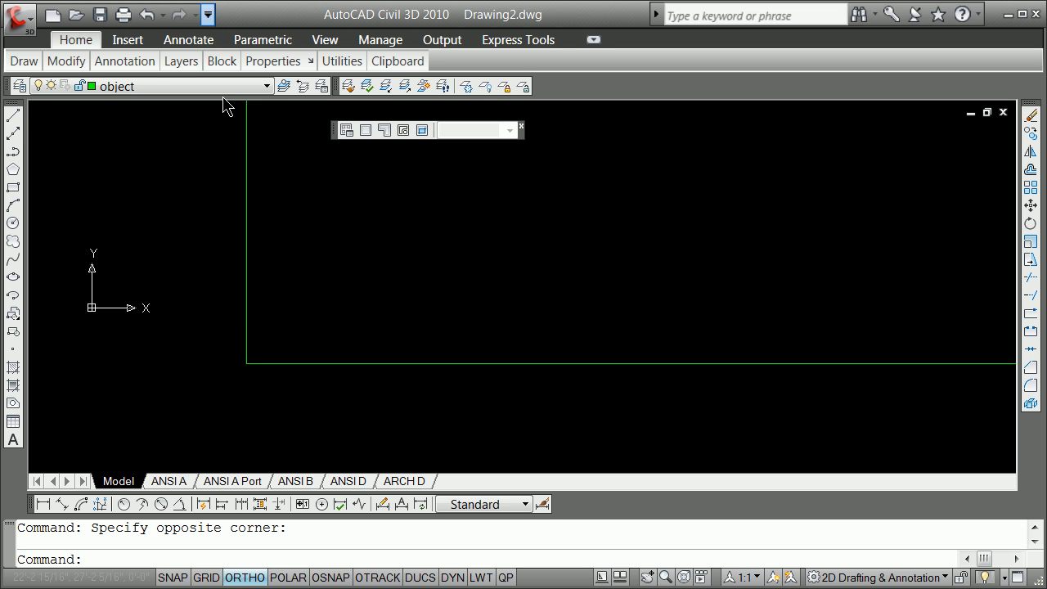
Step: Display the classic menu bar and review its formatting commands
{"action": "left_click", "coordinate": [211, 15]}
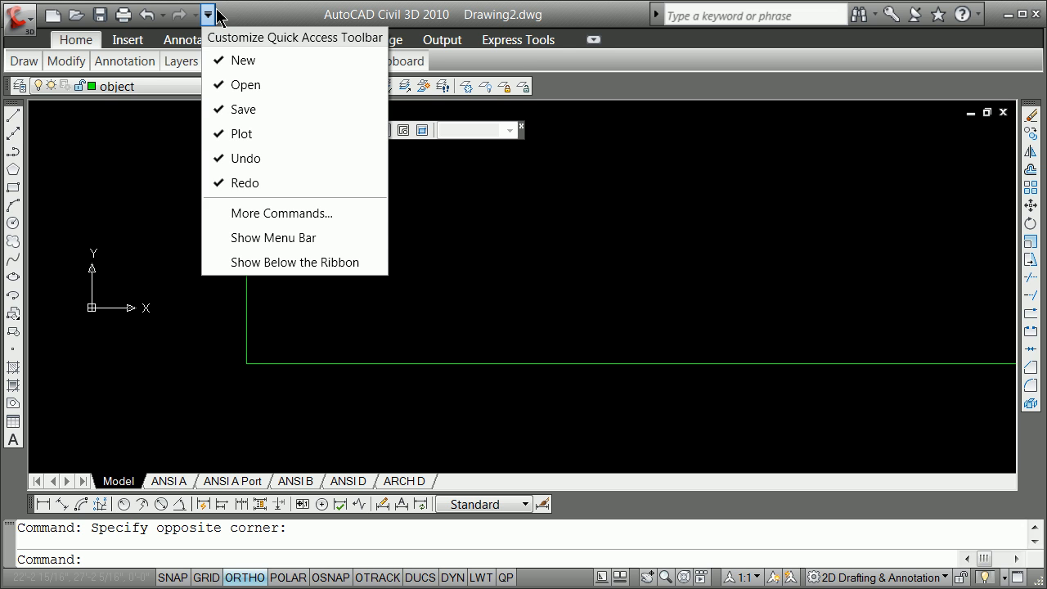
{"action": "left_click", "coordinate": [260, 238]}
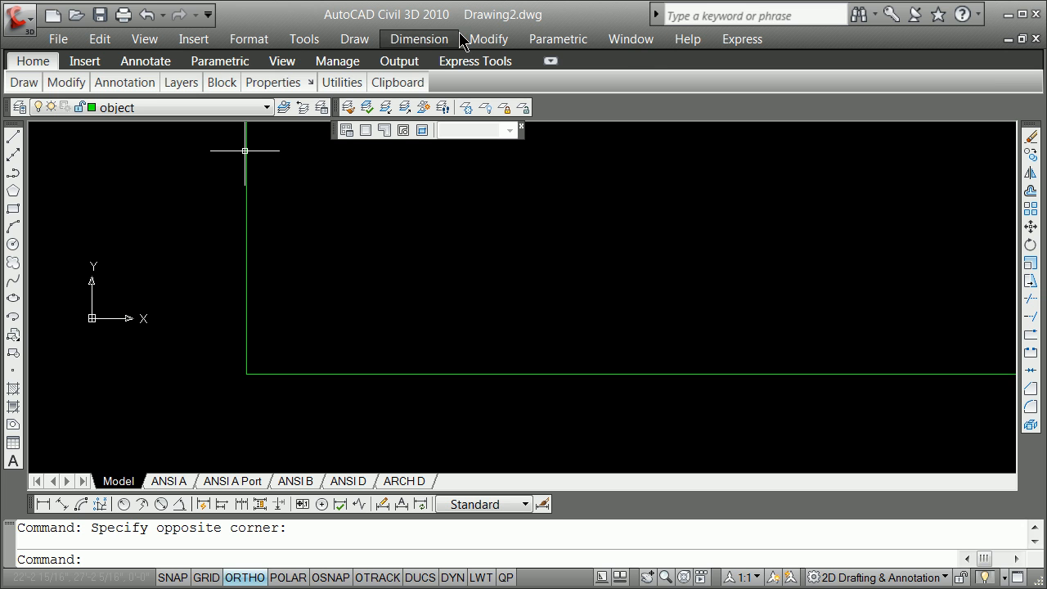
{"action": "left_click", "coordinate": [242, 38]}
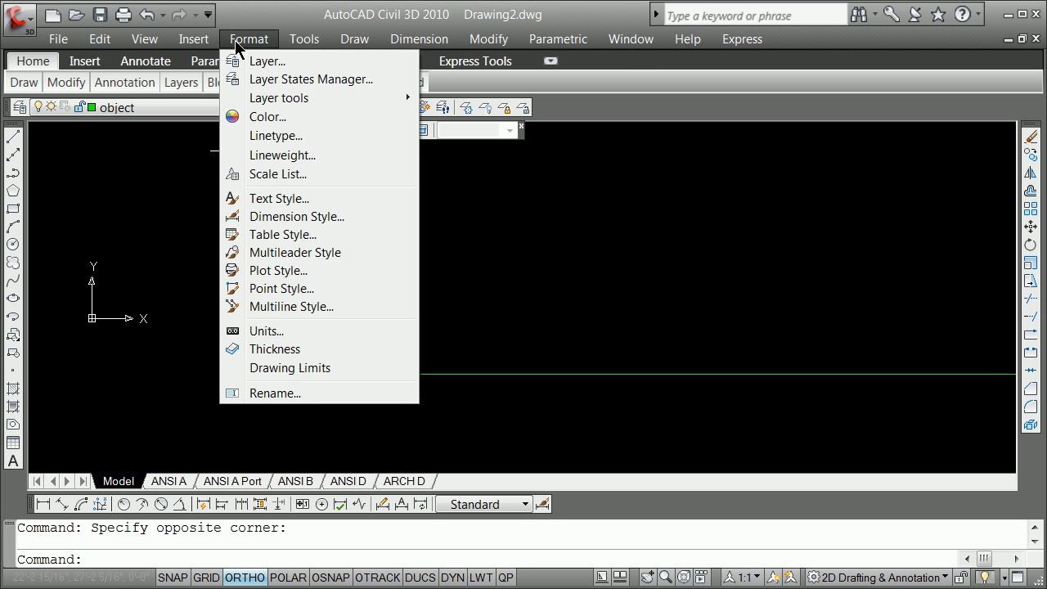
{"action": "left_click", "coordinate": [145, 283]}
{"action": "key", "text": "Escape"}
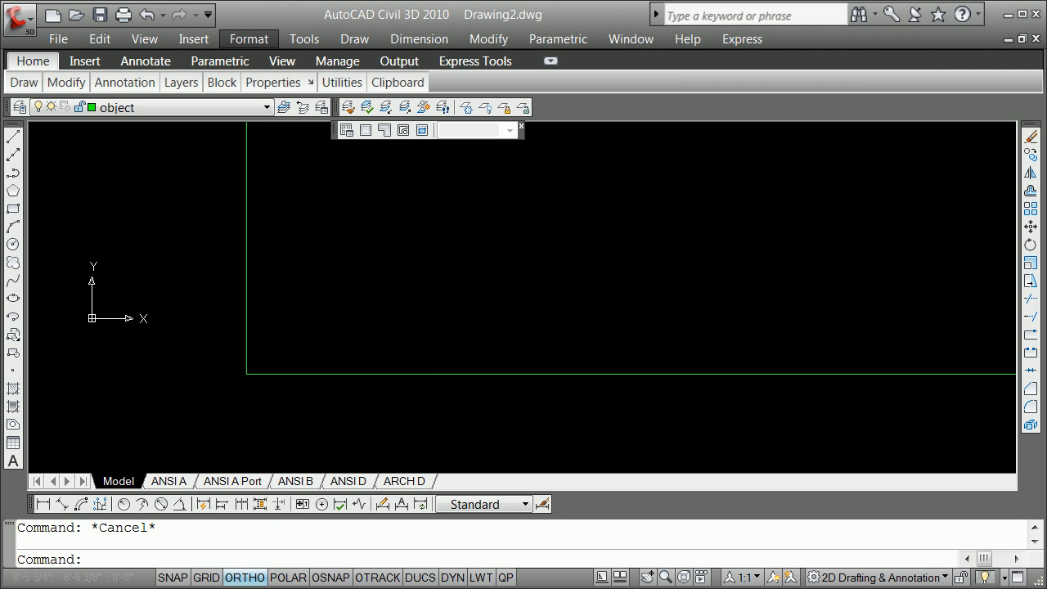
Step: Offset the 300' square inward by 25'
{"action": "left_click", "coordinate": [378, 403]}
{"action": "left_click", "coordinate": [324, 359]}
{"action": "key", "text": "Escape"}
{"action": "type", "text": "z"}
{"action": "key", "text": "Return"}
{"action": "type", "text": "e"}
{"action": "key", "text": "Return"}
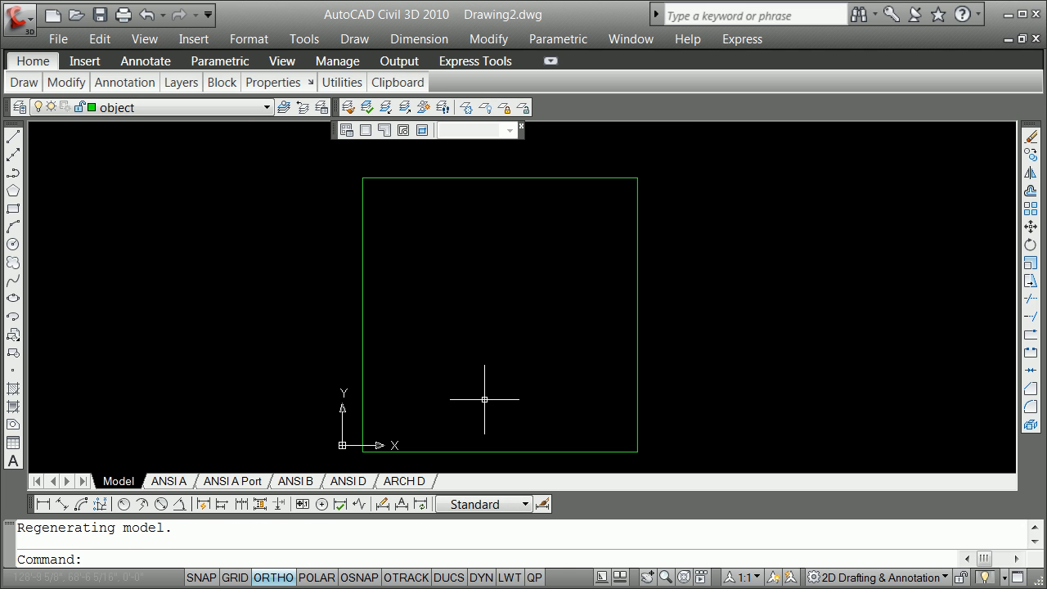
{"action": "type", "text": "offset"}
{"action": "key", "text": "Return"}
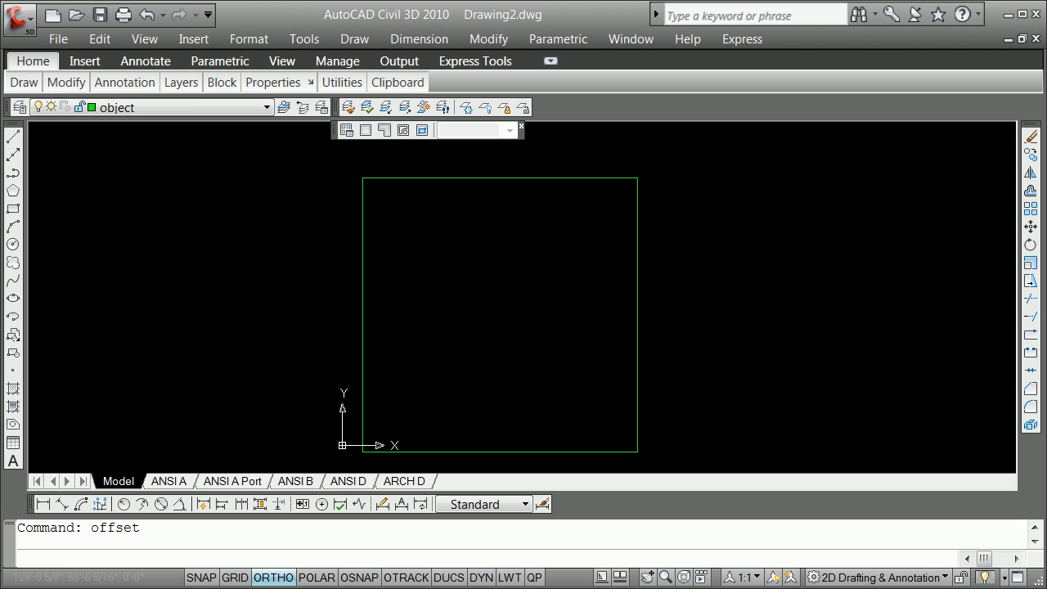
{"action": "type", "text": "25'"}
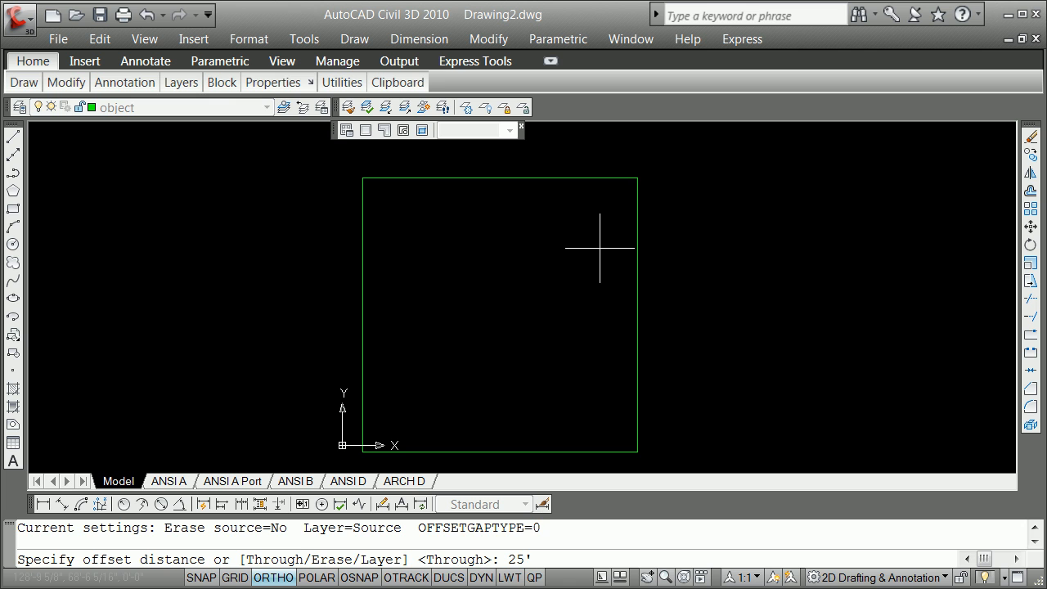
{"action": "key", "text": "Return"}
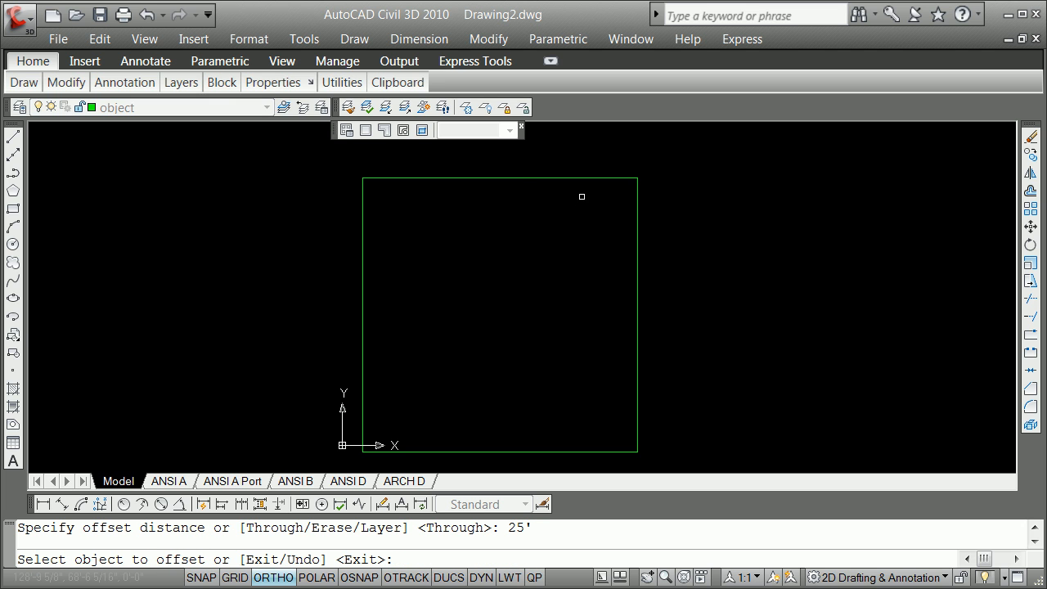
{"action": "left_click", "coordinate": [593, 176]}
{"action": "left_click", "coordinate": [598, 205]}
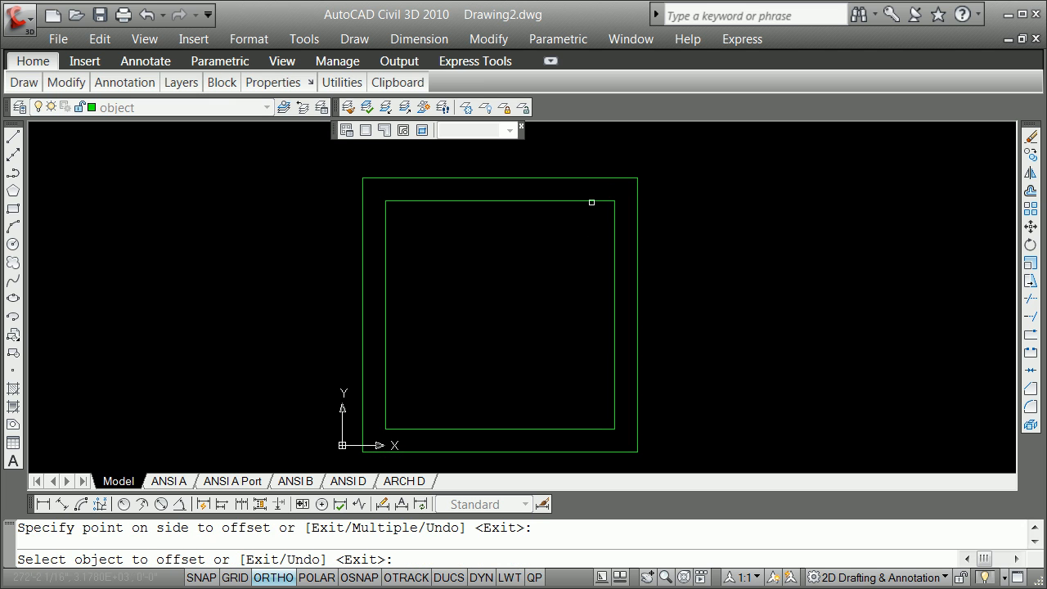
{"action": "key", "text": "Return"}
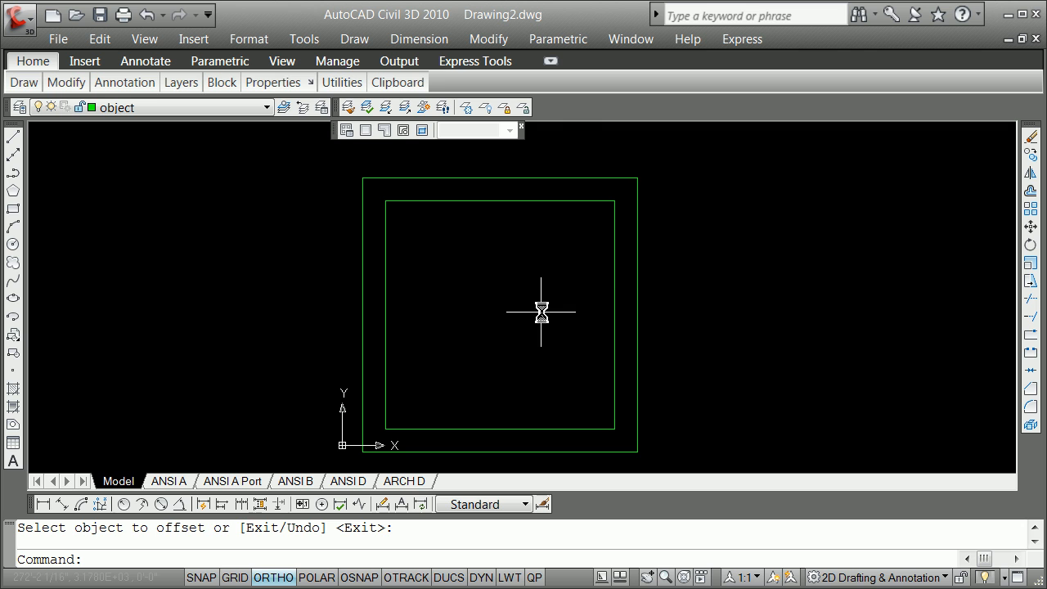
Step: Move the inner offset square to the hidden layer
{"action": "left_click", "coordinate": [561, 200]}
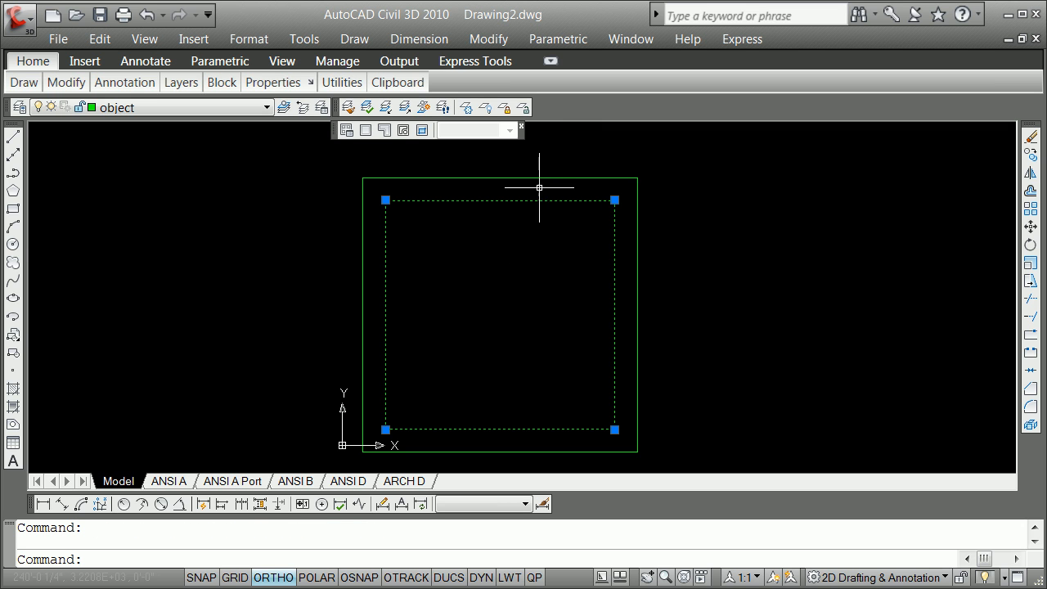
{"action": "left_click", "coordinate": [267, 108]}
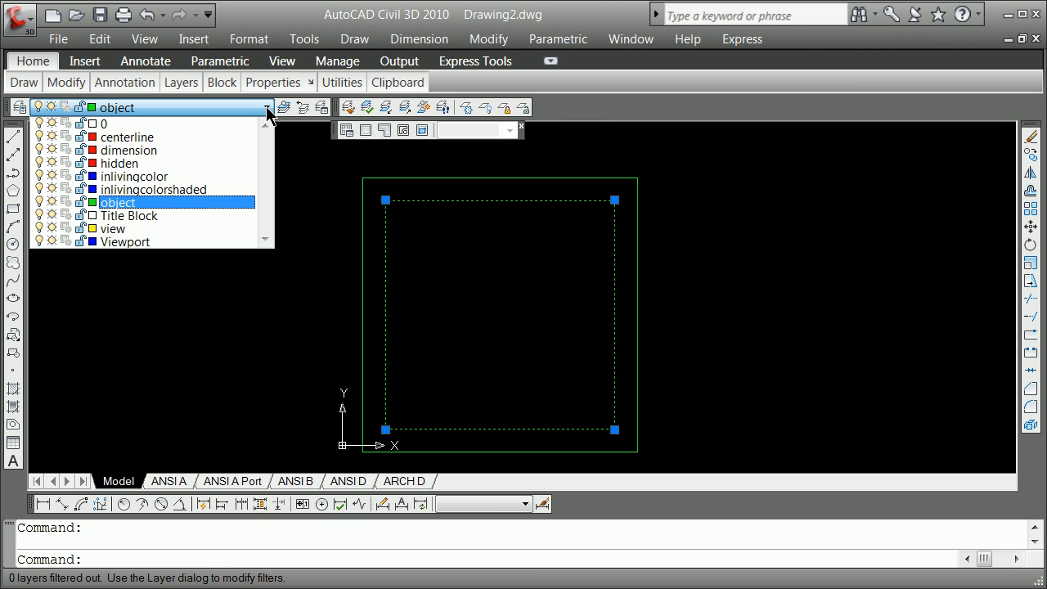
{"action": "left_click", "coordinate": [193, 163]}
{"action": "key", "text": "Escape"}
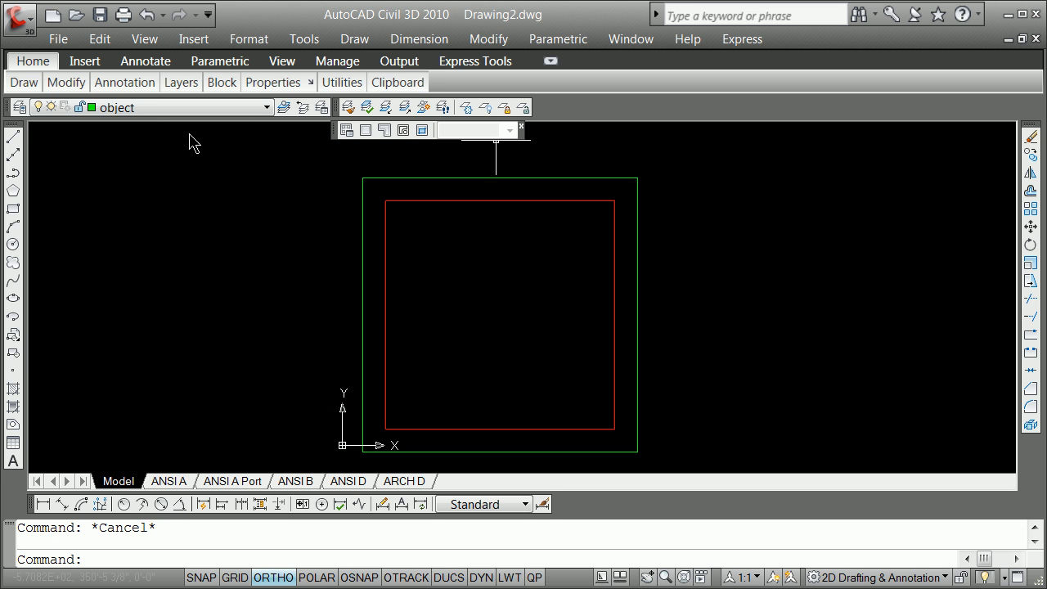
Step: Create a new layer named Lot_setback and set its color to yellow
{"action": "left_click", "coordinate": [18, 108]}
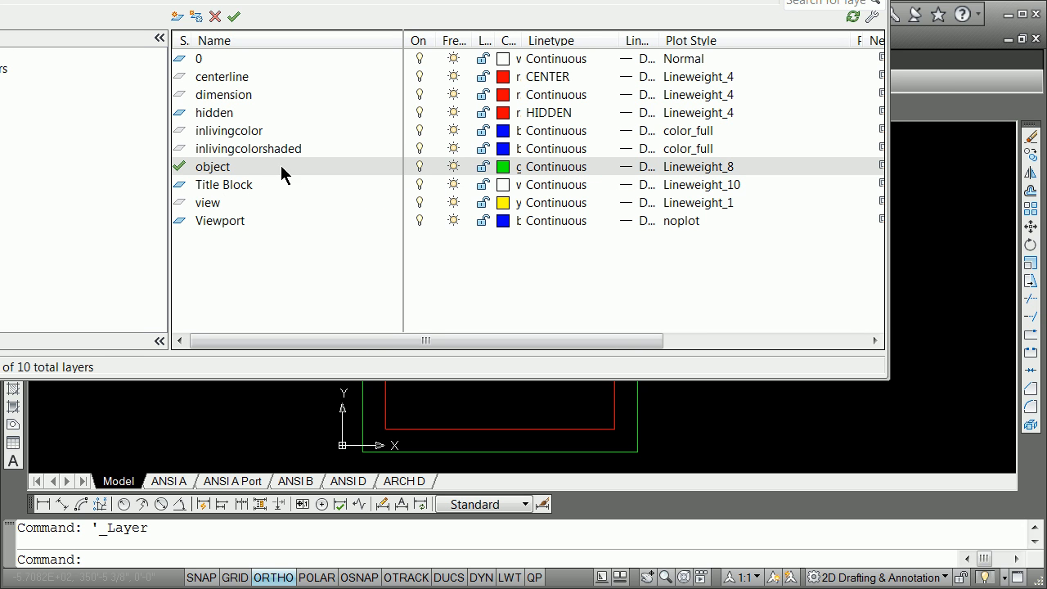
{"action": "left_click", "coordinate": [176, 16]}
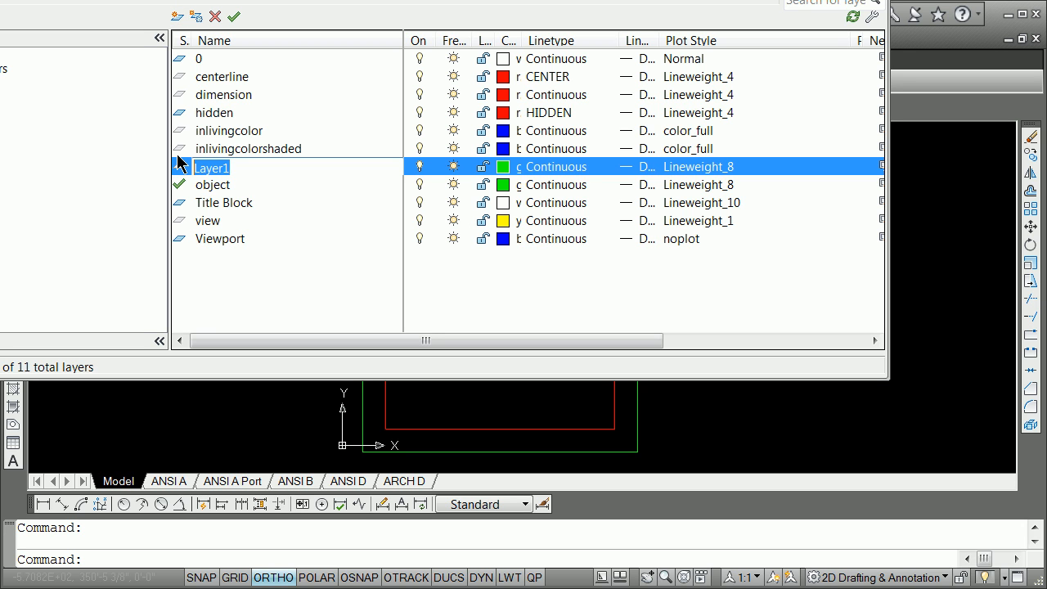
{"action": "type", "text": "Lot_setback"}
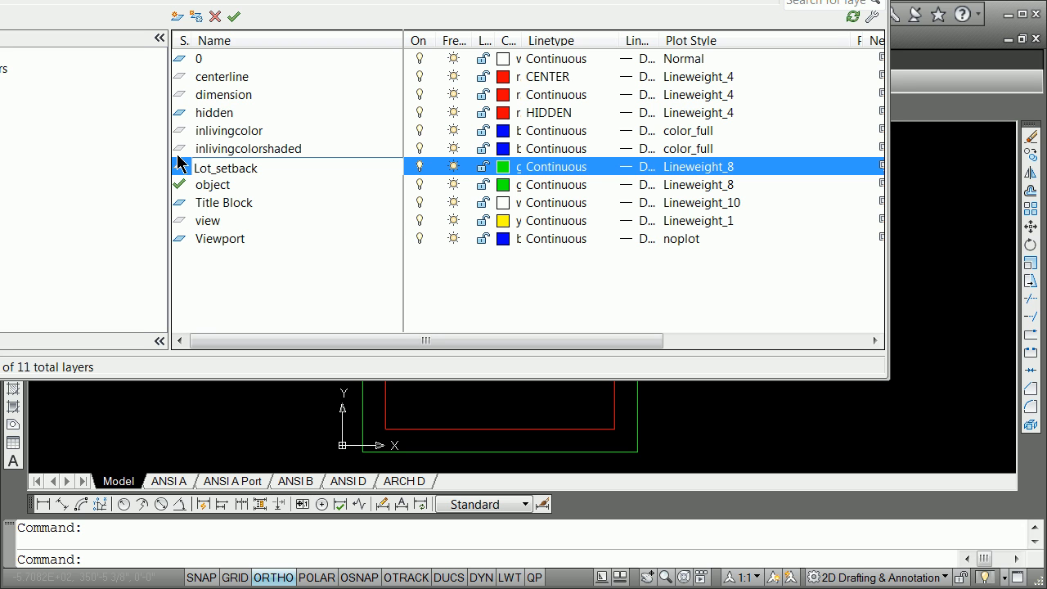
{"action": "left_click", "coordinate": [505, 167]}
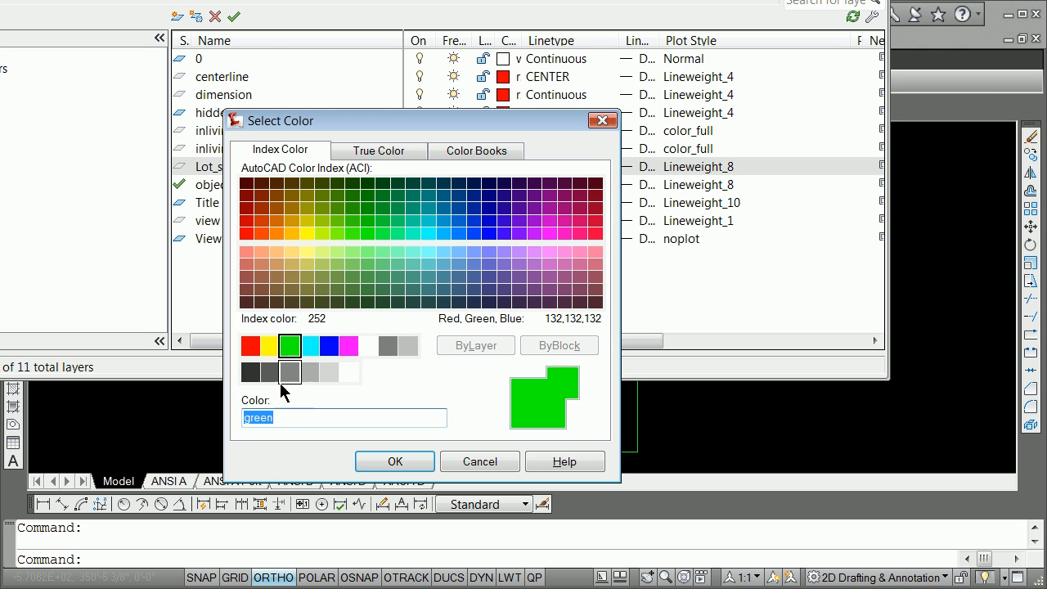
{"action": "left_click", "coordinate": [272, 351]}
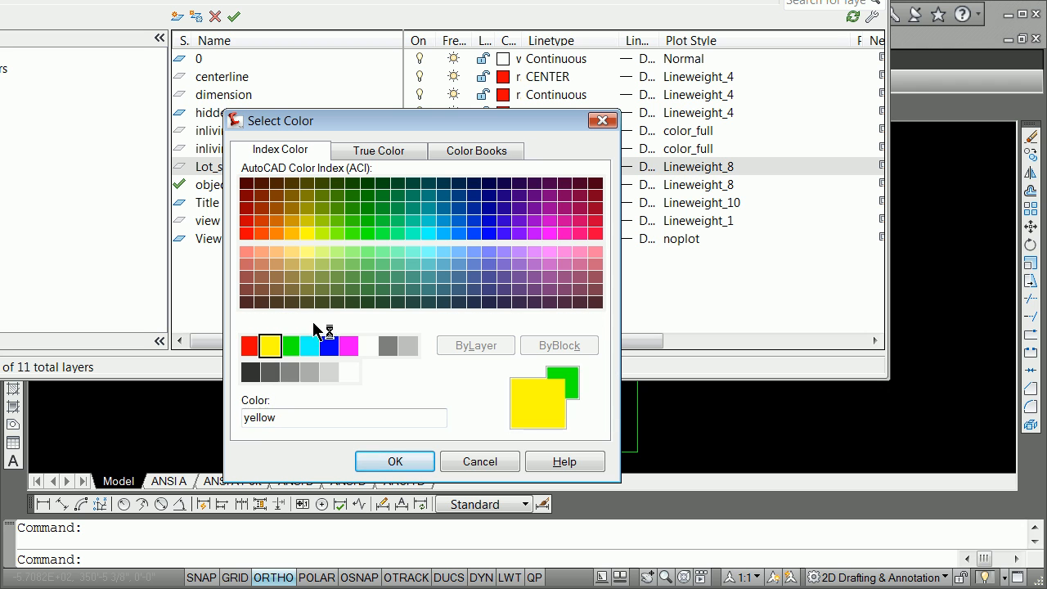
{"action": "left_click", "coordinate": [384, 460]}
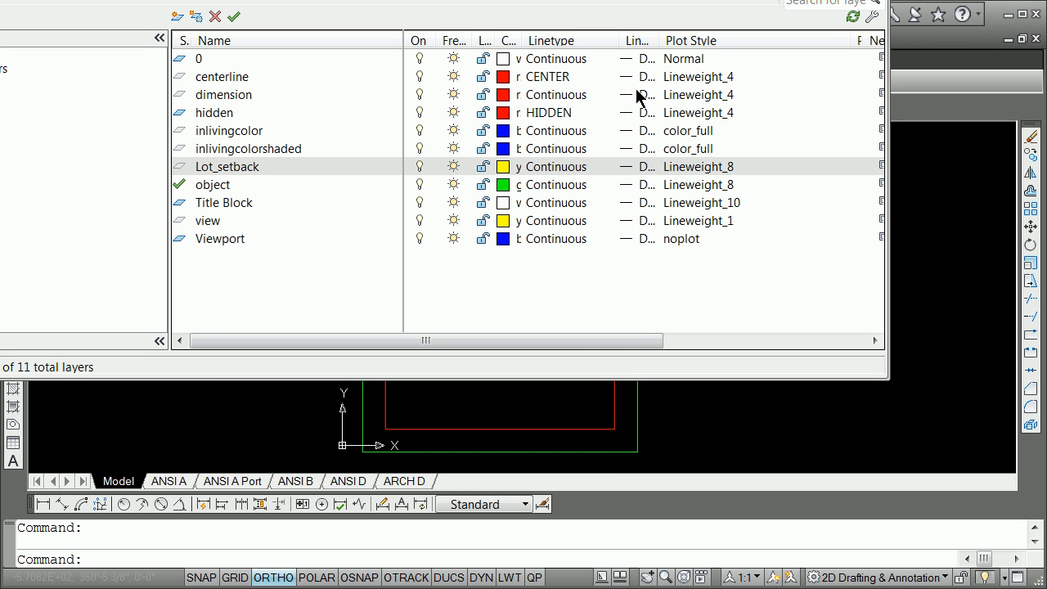
Step: Widen the lineweight column and review the lineweights available for the Lot_setback layer without changing its setting
{"action": "left_click_drag", "start_coordinate": [660, 40], "coordinate": [747, 41]}
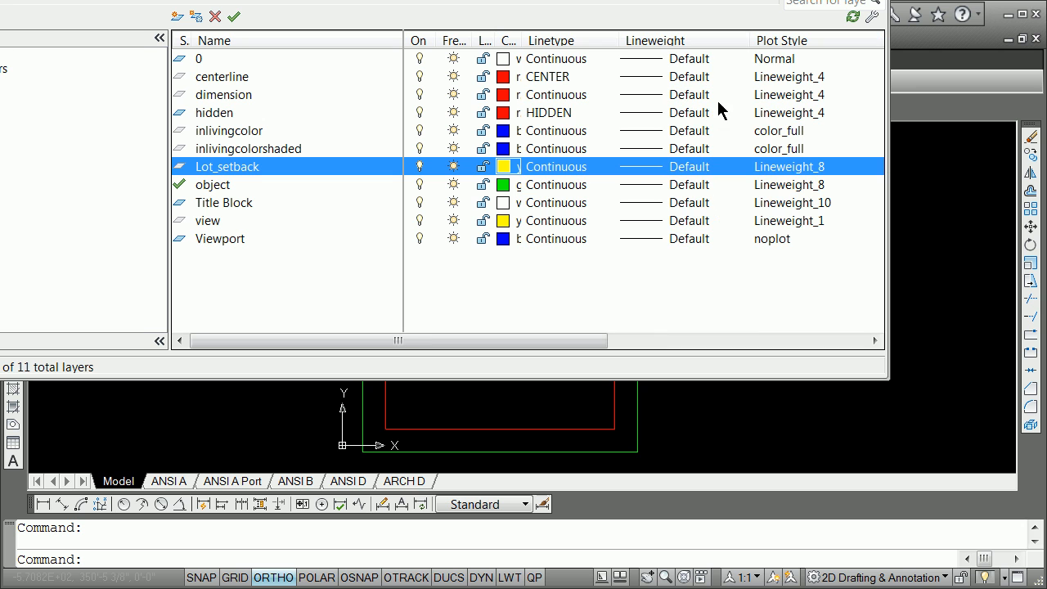
{"action": "left_click", "coordinate": [659, 167]}
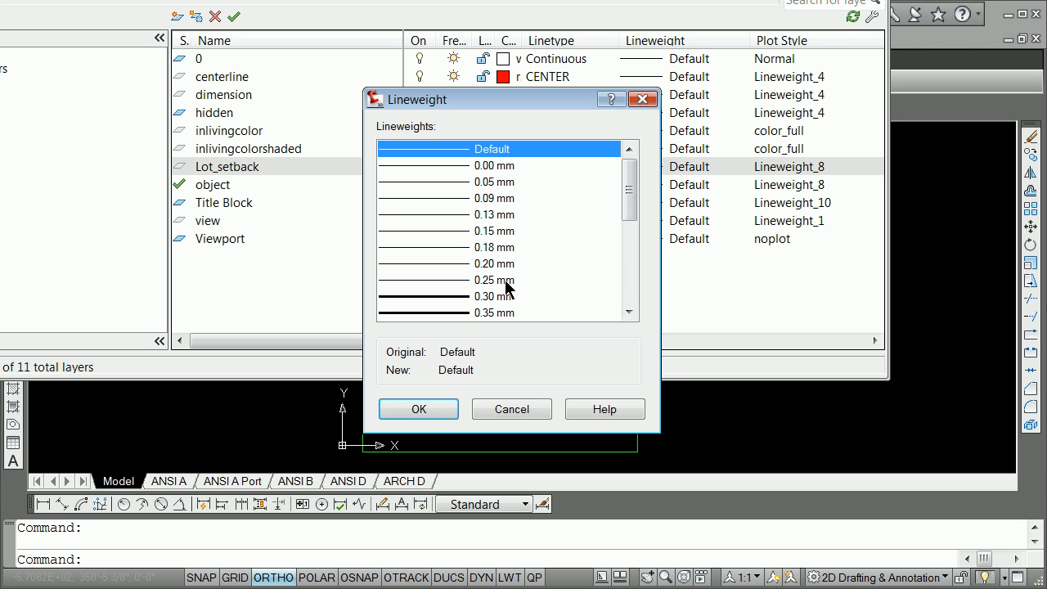
{"action": "left_click", "coordinate": [509, 409]}
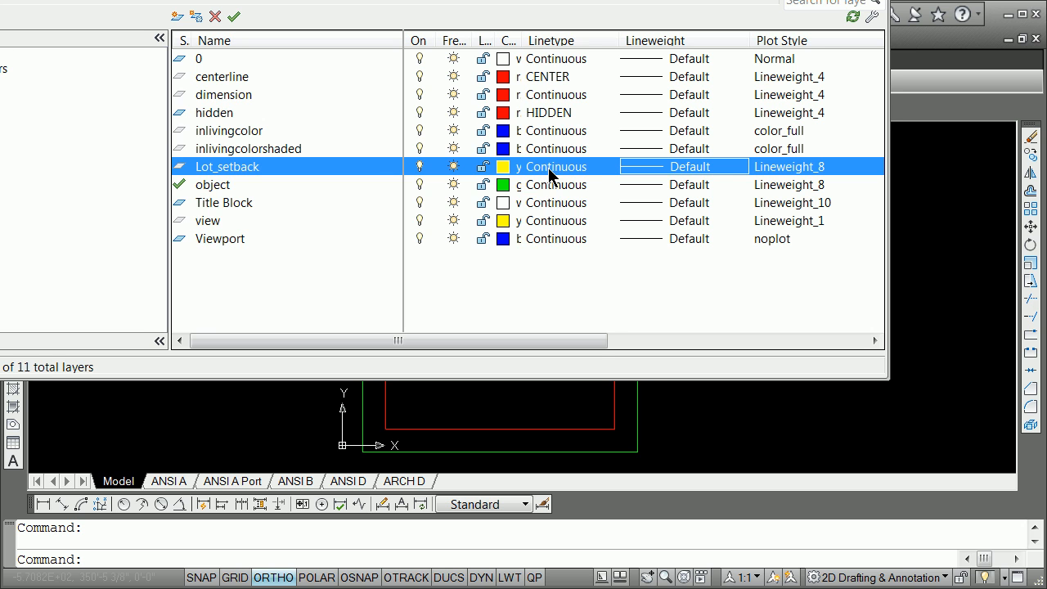
Step: Assign the HIDDEN linetype to the Lot_setback layer and make it the current layer
{"action": "left_click", "coordinate": [549, 167]}
{"action": "left_click", "coordinate": [187, 207]}
{"action": "left_click", "coordinate": [215, 334]}
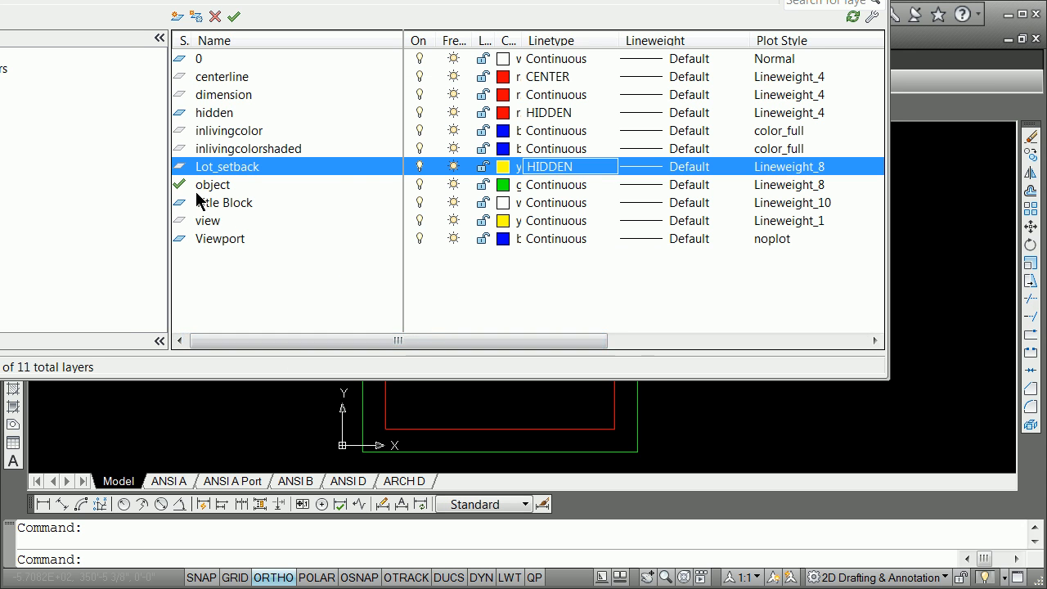
{"action": "double_click", "coordinate": [178, 170]}
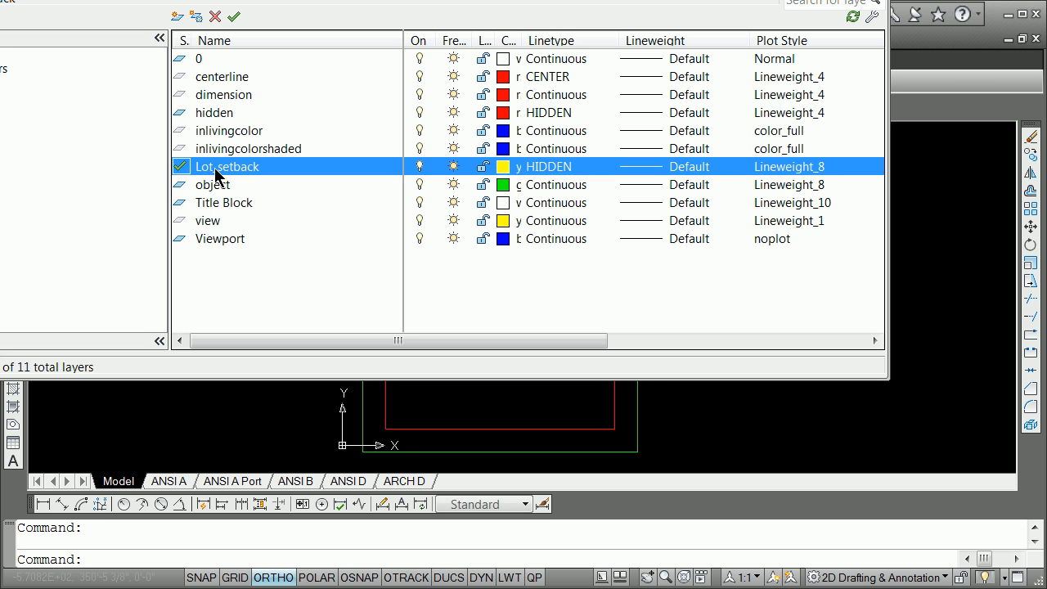
{"action": "left_click", "coordinate": [8, 82]}
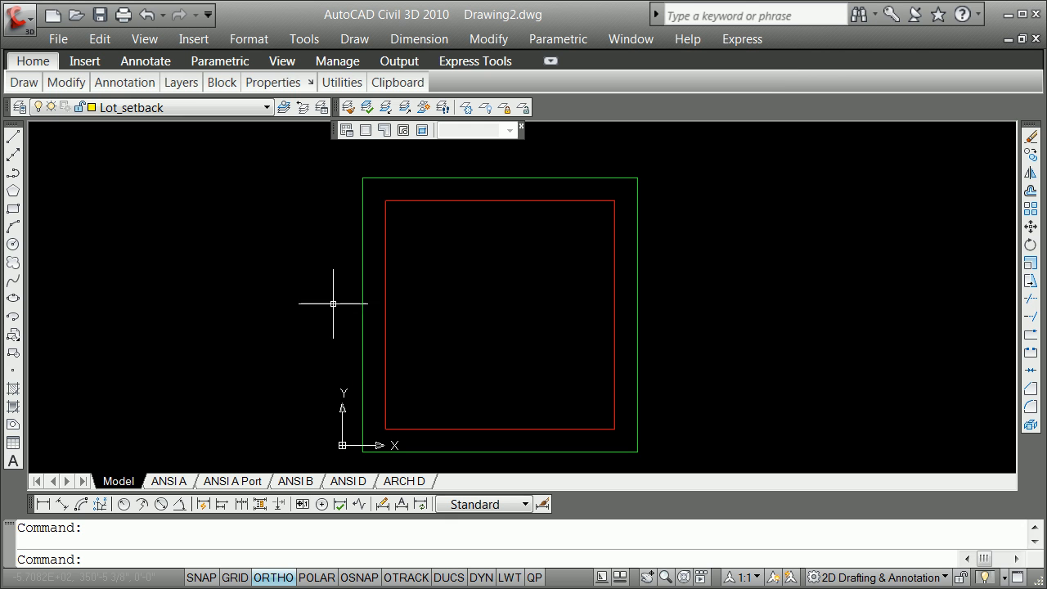
Step: Move the inner square to the Lot_setback layer
{"action": "left_click", "coordinate": [384, 284]}
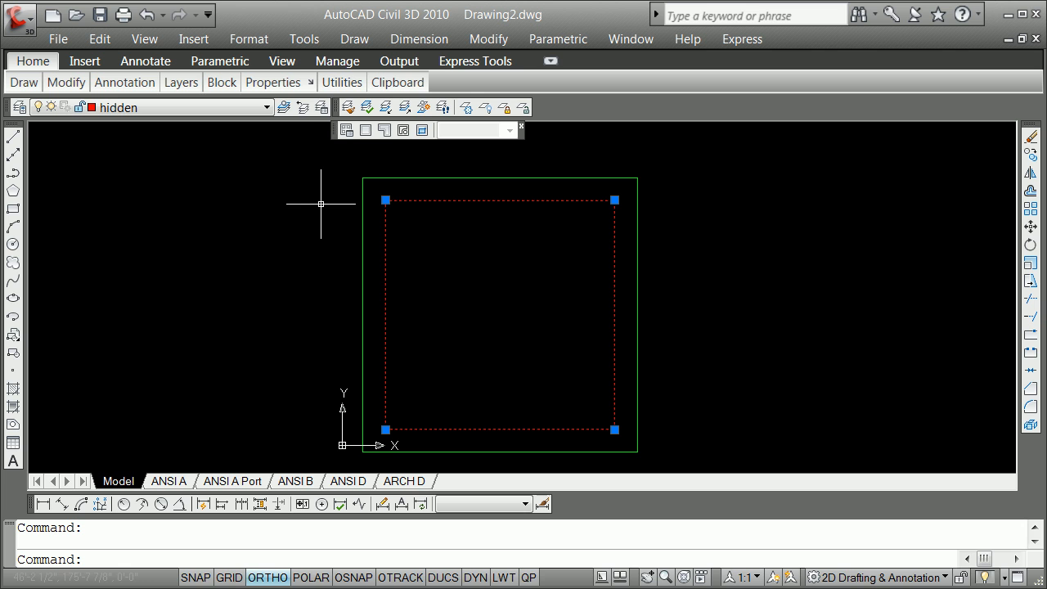
{"action": "left_click", "coordinate": [265, 108]}
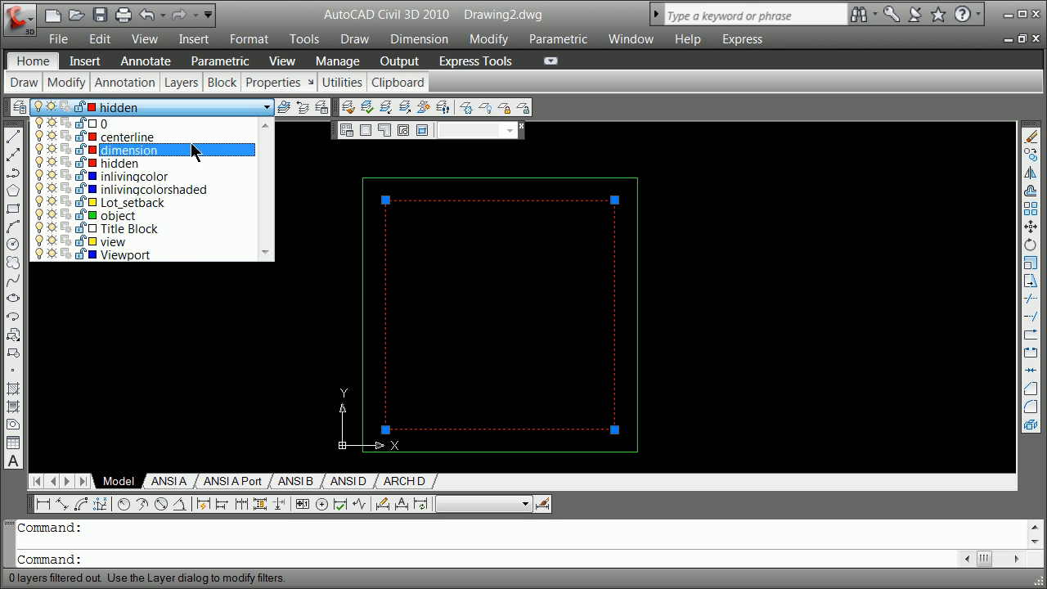
{"action": "left_click", "coordinate": [164, 202]}
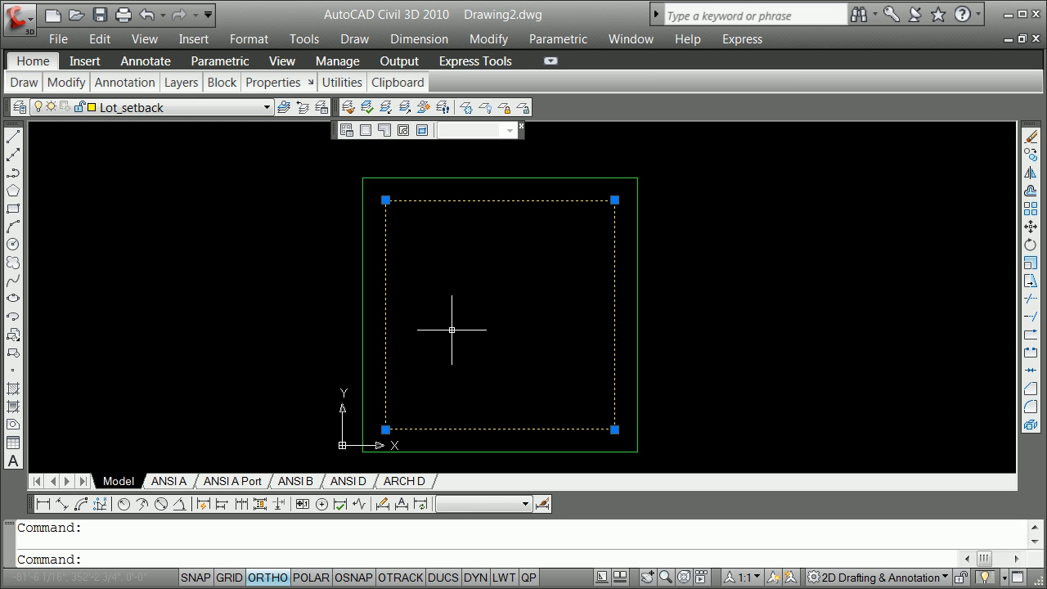
{"action": "key", "text": "Escape"}
Step: Explode the inner yellow square and the outer green square into separate lines
{"action": "scroll", "coordinate": [584, 212], "scroll_direction": "up", "scroll_amount": 3}
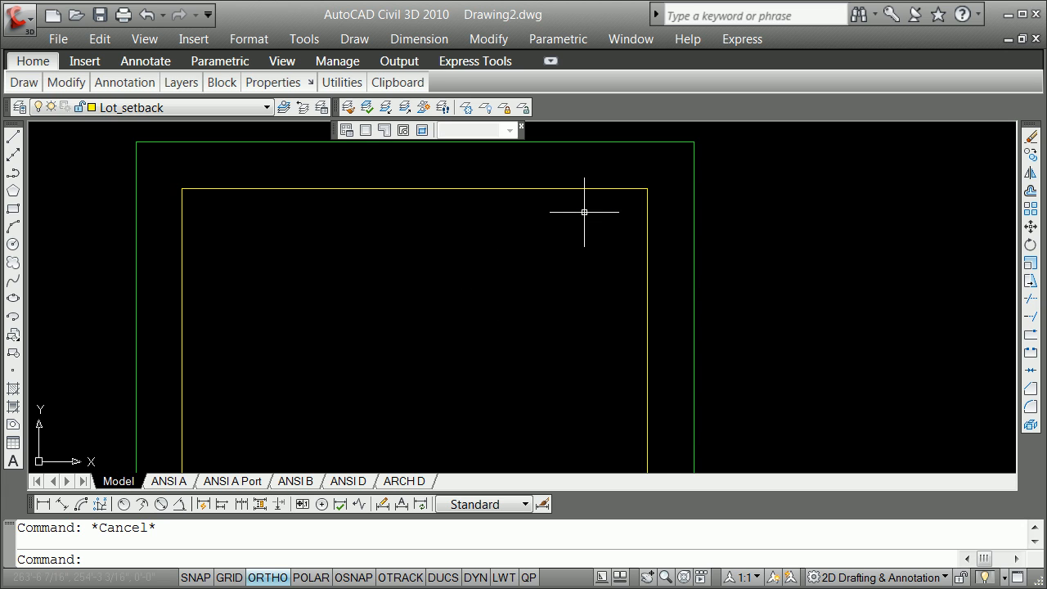
{"action": "scroll", "coordinate": [613, 238], "scroll_direction": "down", "scroll_amount": 3}
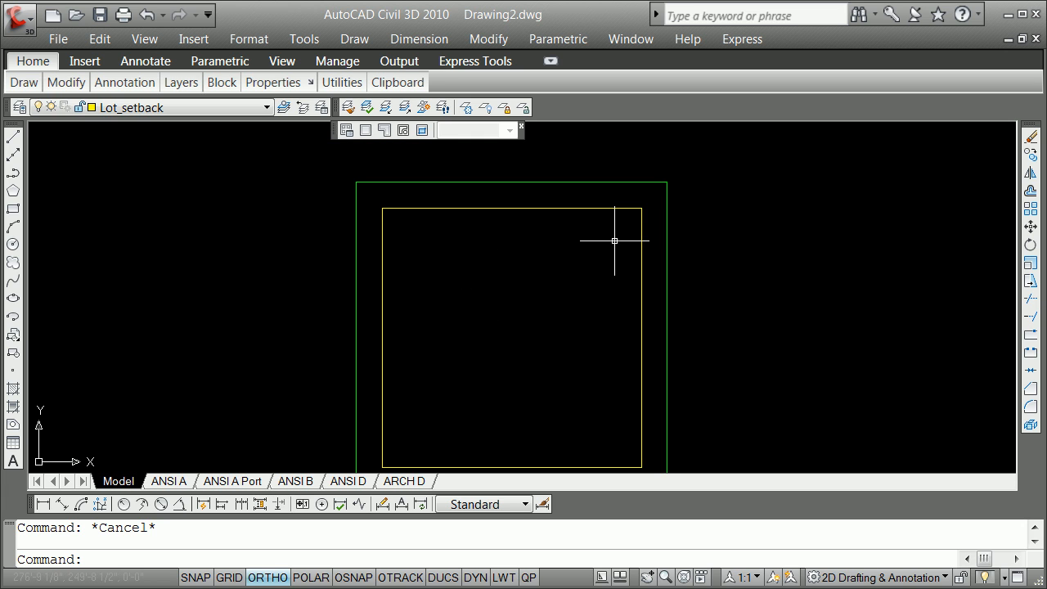
{"action": "key", "text": "Return"}
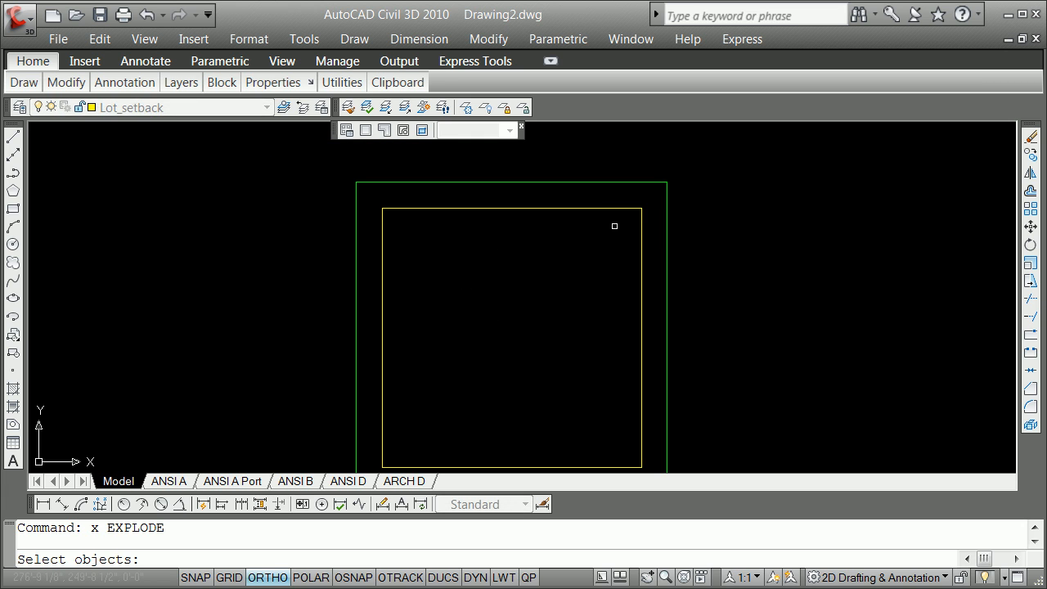
{"action": "left_click", "coordinate": [604, 209]}
{"action": "key", "text": "Return"}
{"action": "type", "text": "x"}
{"action": "key", "text": "Return"}
{"action": "left_click", "coordinate": [613, 183]}
{"action": "key", "text": "Return"}
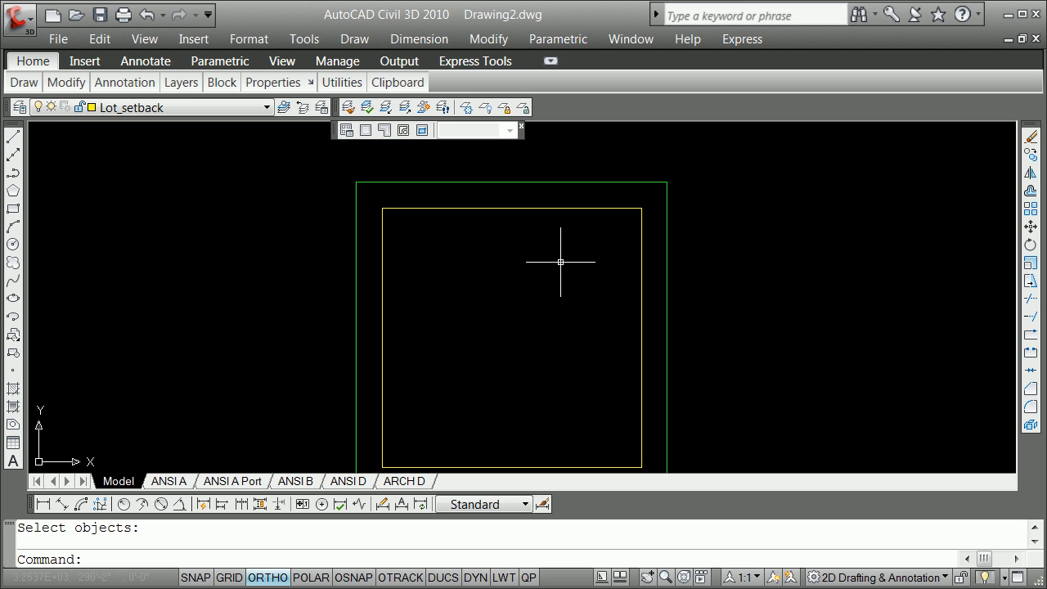
Step: Offset the upper and right-hand lines of the inner square inward by 3'
{"action": "type", "text": "offset"}
{"action": "key", "text": "Return"}
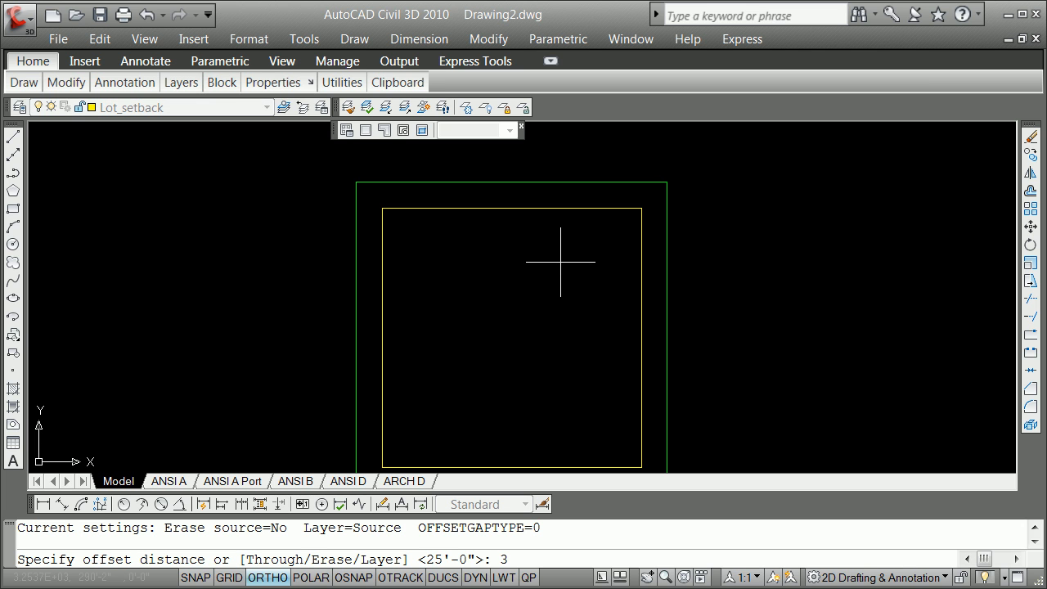
{"action": "key", "text": "Return"}
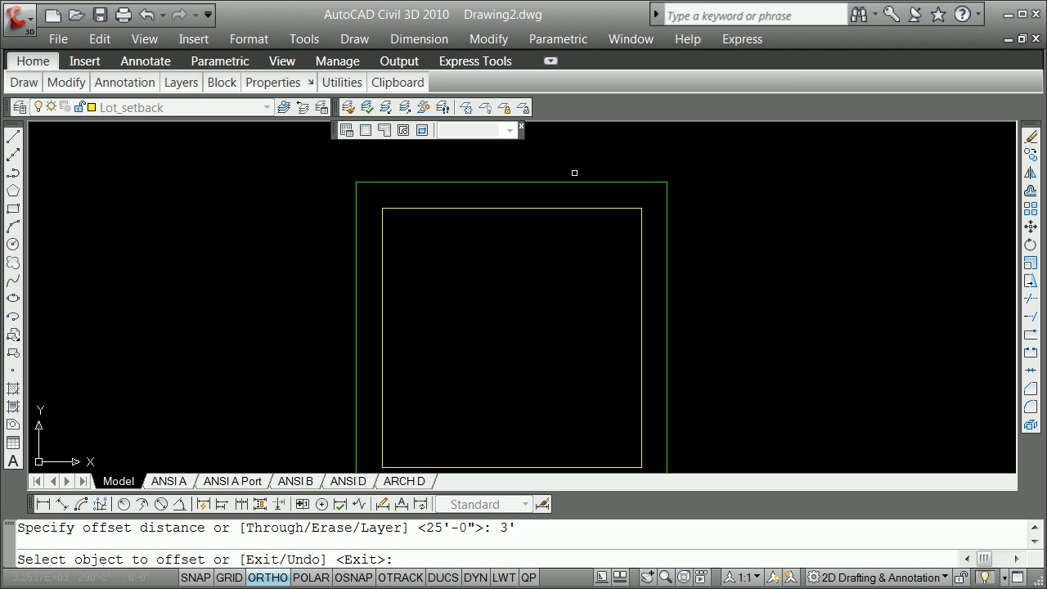
{"action": "left_click", "coordinate": [592, 206]}
{"action": "left_click", "coordinate": [589, 219]}
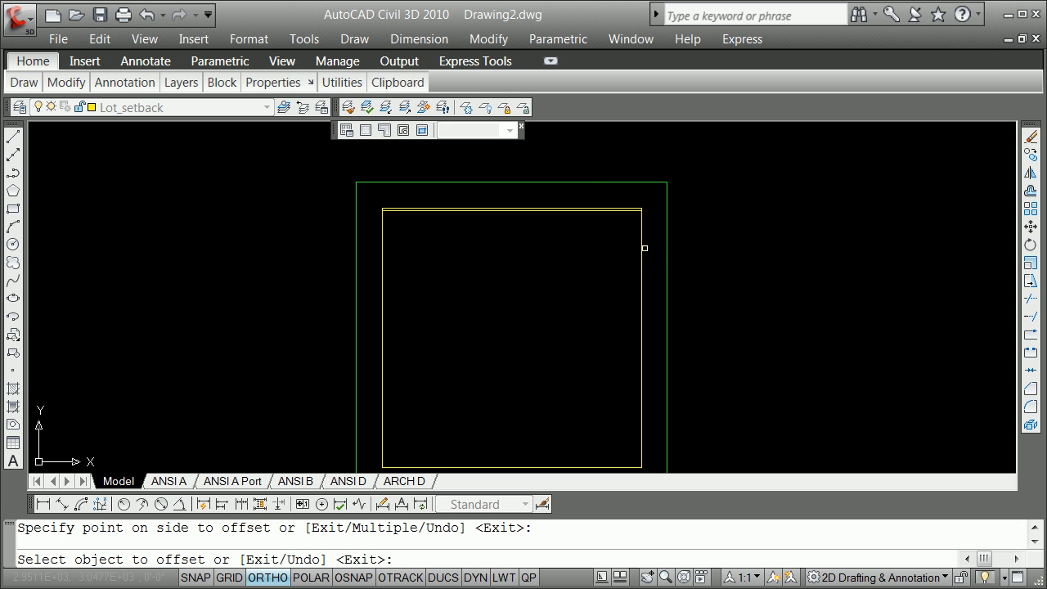
{"action": "left_click", "coordinate": [641, 246]}
{"action": "left_click", "coordinate": [626, 243]}
Step: Fillet the two new offset lines with a zero radius to close their upper-right corner
{"action": "scroll", "coordinate": [636, 221], "scroll_direction": "up", "scroll_amount": 7}
{"action": "scroll", "coordinate": [638, 197], "scroll_direction": "down", "scroll_amount": 5}
{"action": "scroll", "coordinate": [636, 184], "scroll_direction": "up", "scroll_amount": 6}
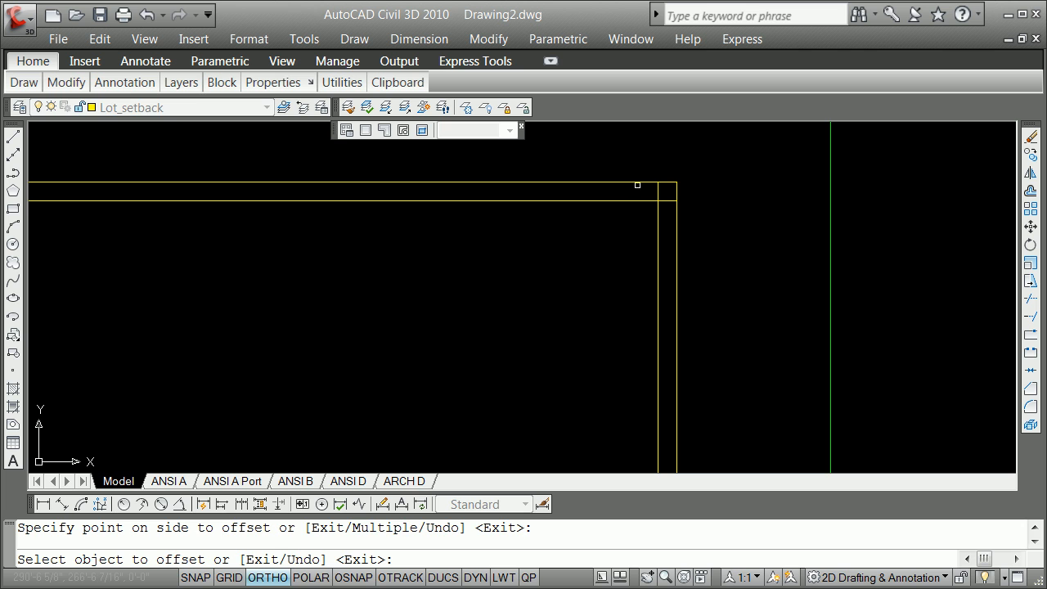
{"action": "key", "text": "Return"}
{"action": "type", "text": "f"}
{"action": "key", "text": "Return"}
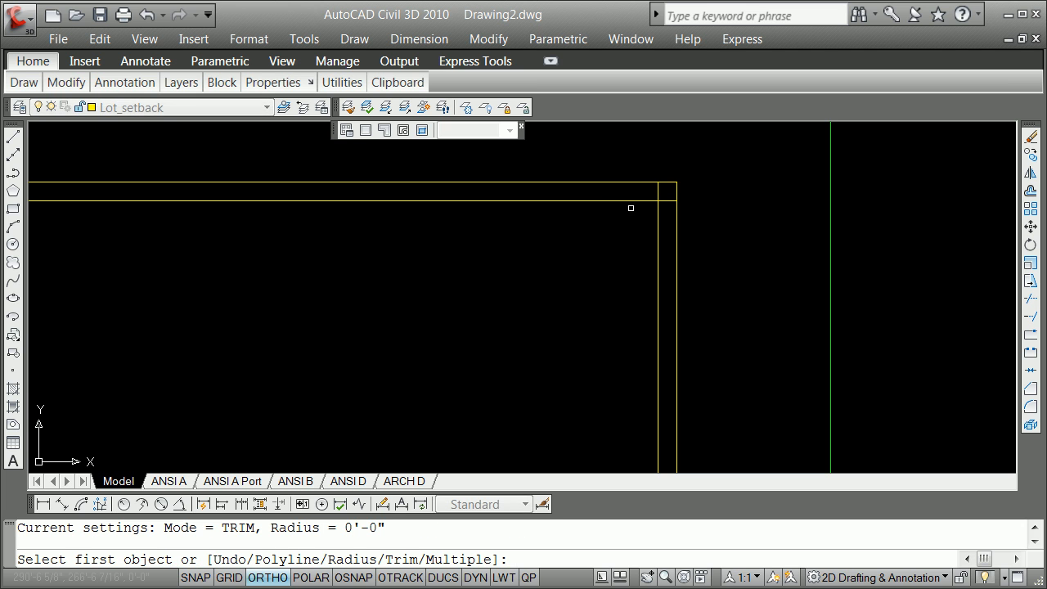
{"action": "left_click", "coordinate": [640, 202]}
{"action": "left_click", "coordinate": [658, 218]}
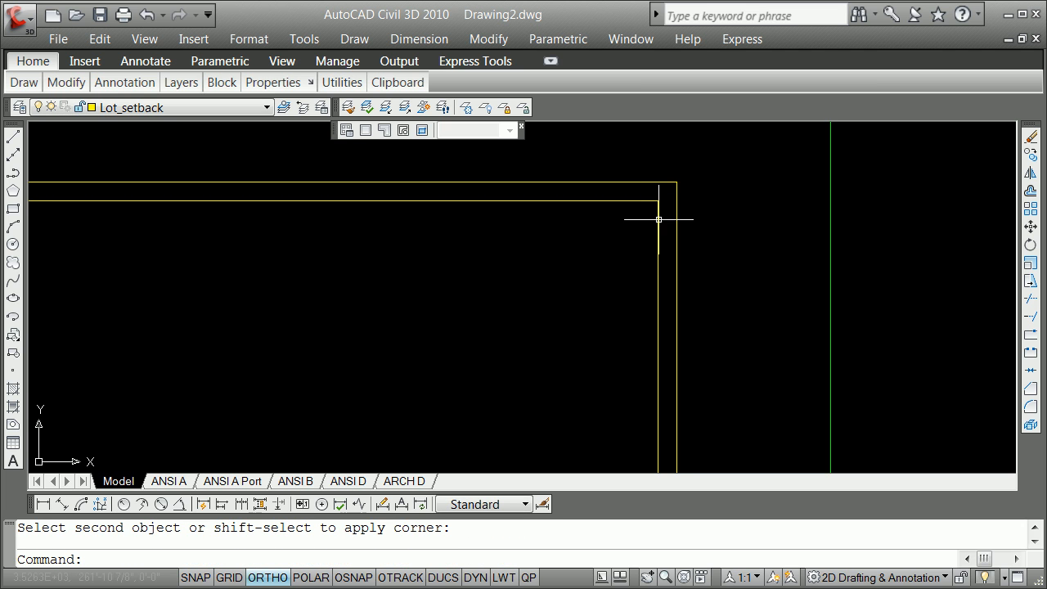
{"action": "scroll", "coordinate": [654, 221], "scroll_direction": "down", "scroll_amount": 5}
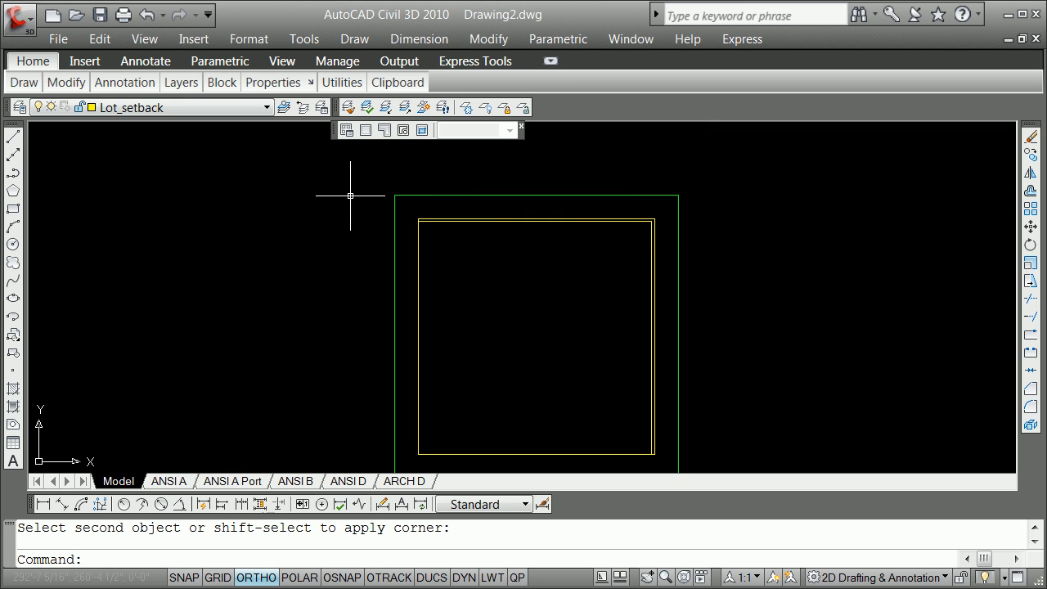
Step: Create a new layer named House_Wall_Exterior and set its color to green
{"action": "left_click", "coordinate": [19, 107]}
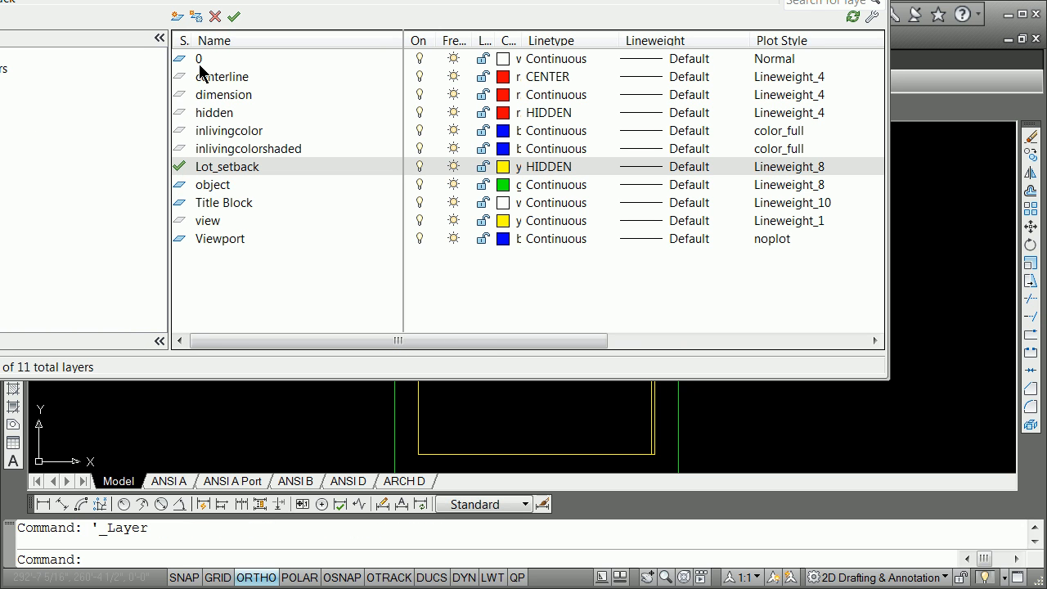
{"action": "left_click", "coordinate": [176, 18]}
{"action": "type", "text": "Ho"}
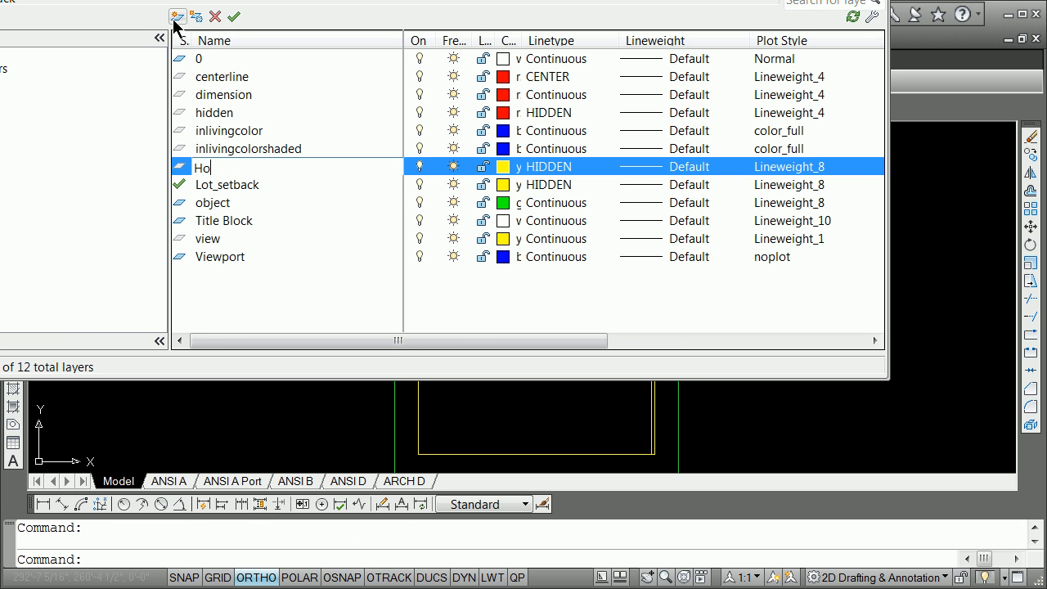
{"action": "type", "text": "use_"}
{"action": "type", "text": "st"}
{"action": "type", "text": "terior"}
{"action": "left_click", "coordinate": [502, 166]}
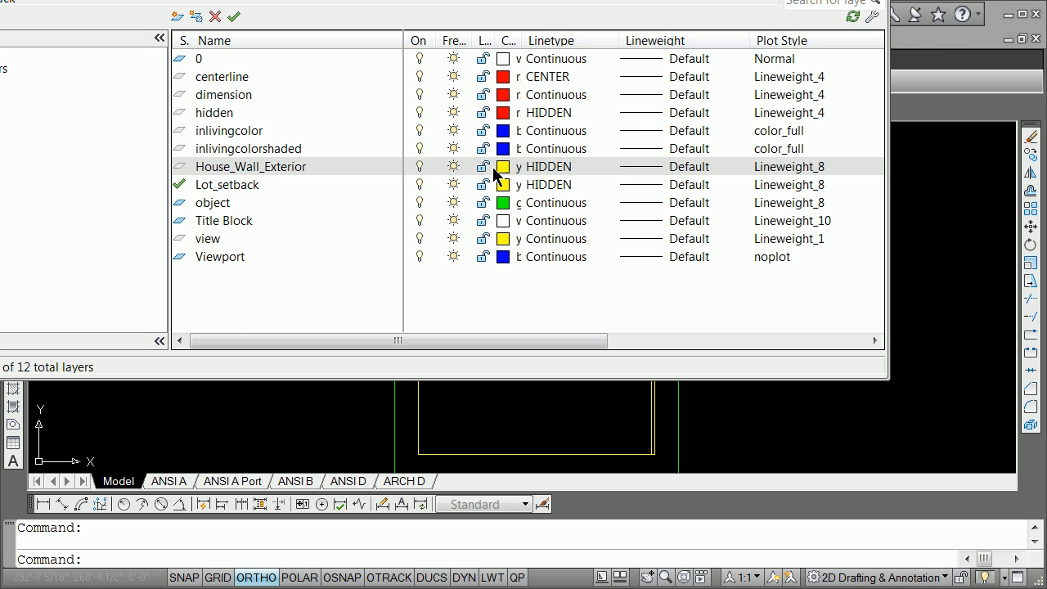
{"action": "left_click", "coordinate": [288, 346]}
{"action": "left_click", "coordinate": [391, 461]}
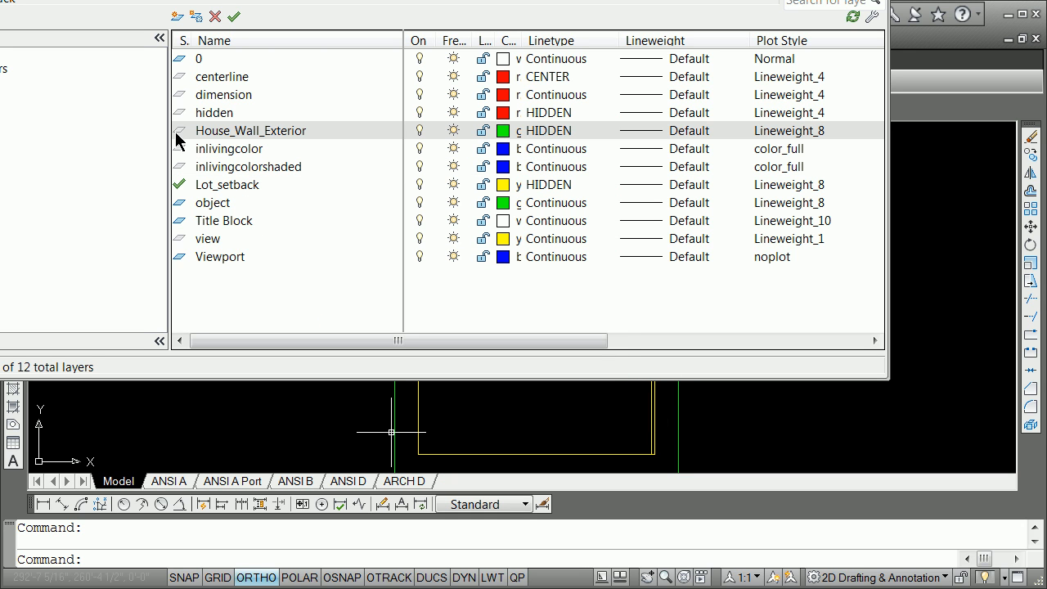
Step: Make House_Wall_Exterior the current layer and freeze the object layer
{"action": "double_click", "coordinate": [179, 135]}
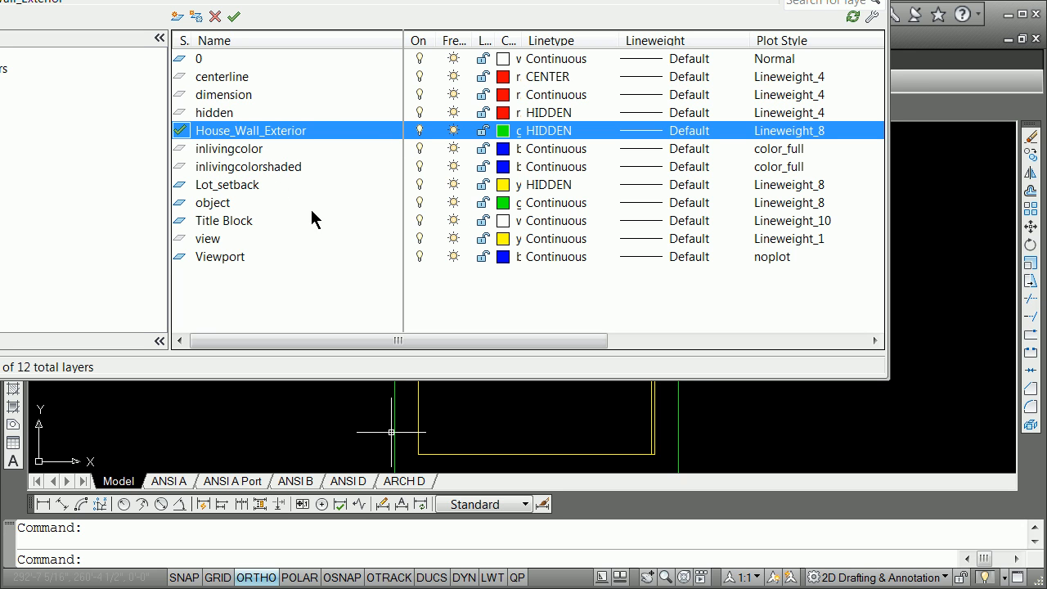
{"action": "left_click", "coordinate": [454, 204]}
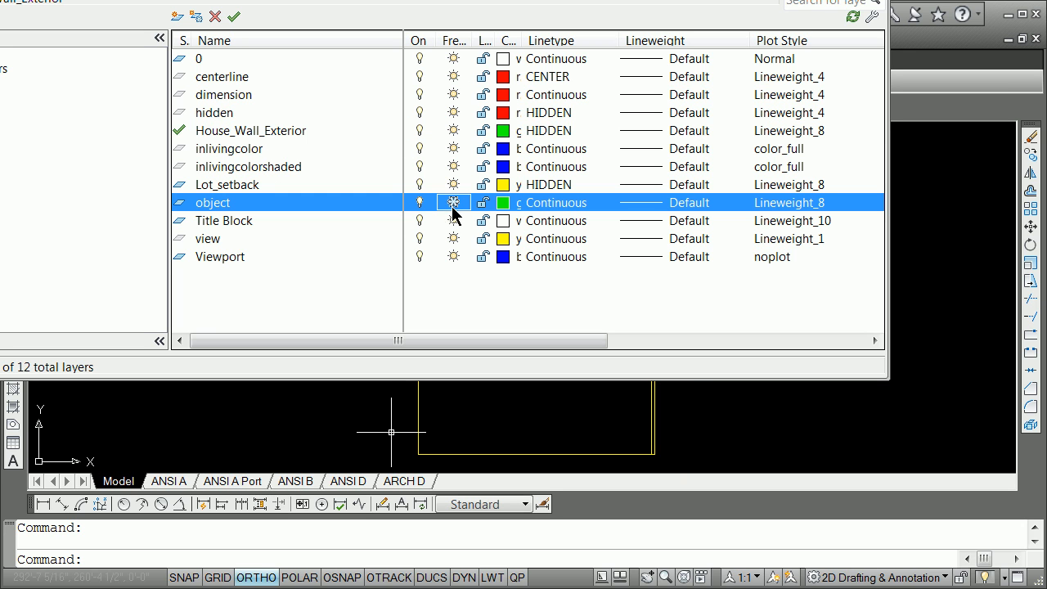
Step: Move the two inner offset lines from Lot_setback to the House_Wall_Exterior layer
{"action": "left_click", "coordinate": [453, 185]}
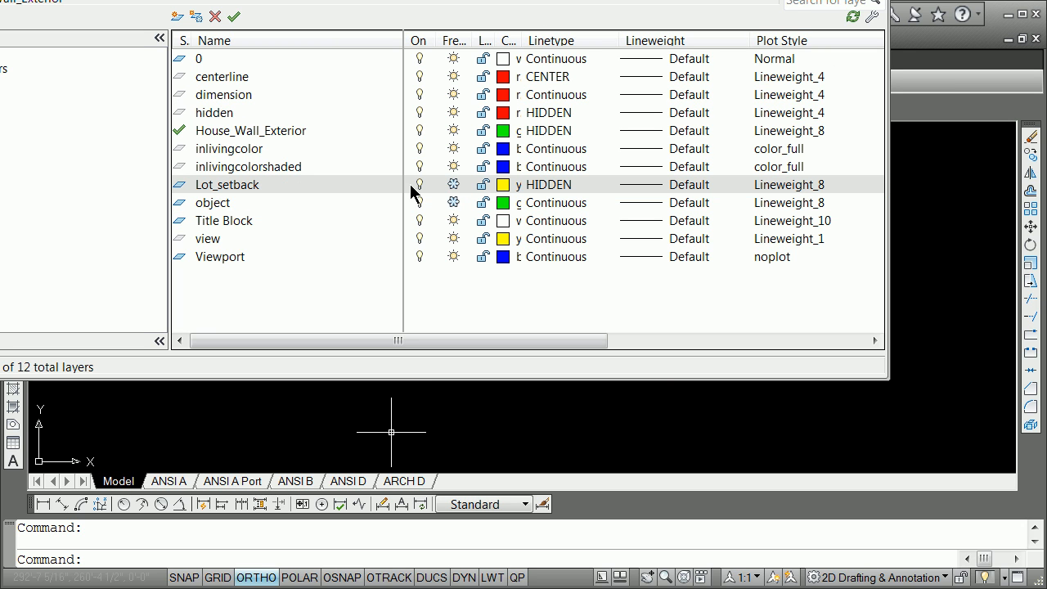
{"action": "left_click", "coordinate": [454, 186]}
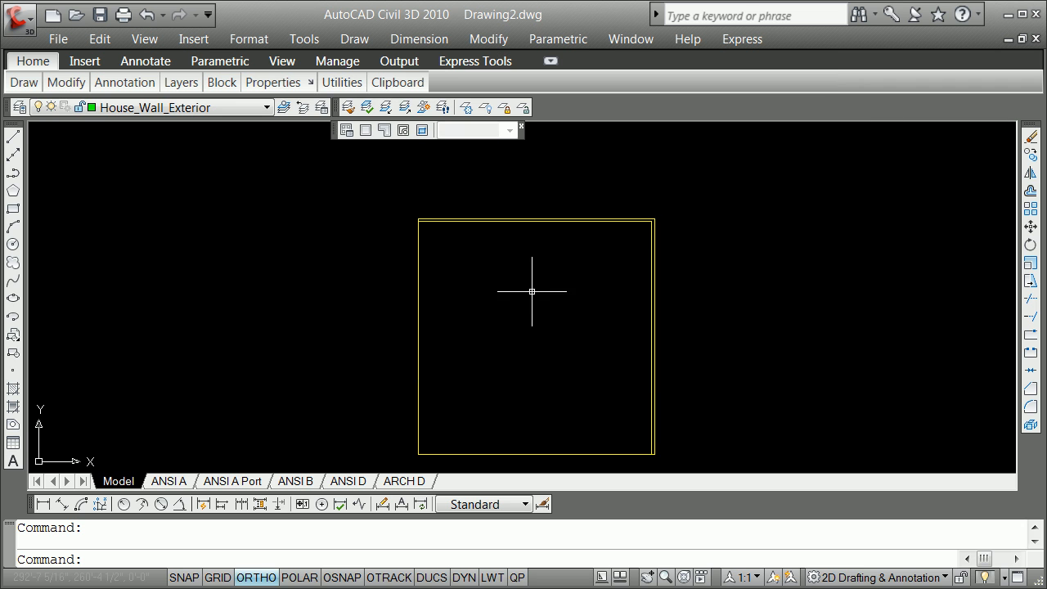
{"action": "left_click", "coordinate": [595, 222]}
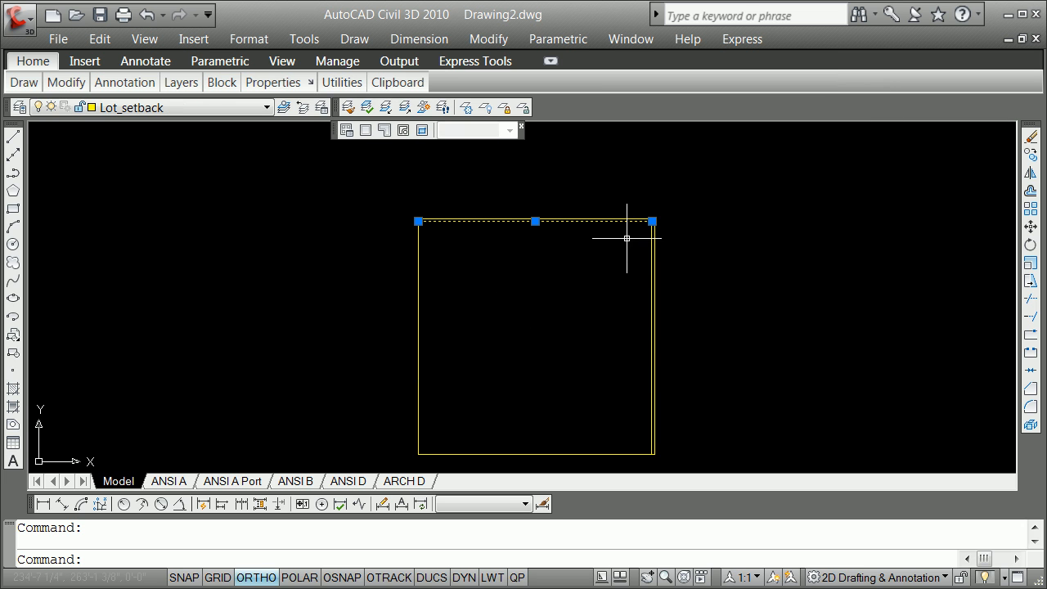
{"action": "left_click", "coordinate": [647, 237]}
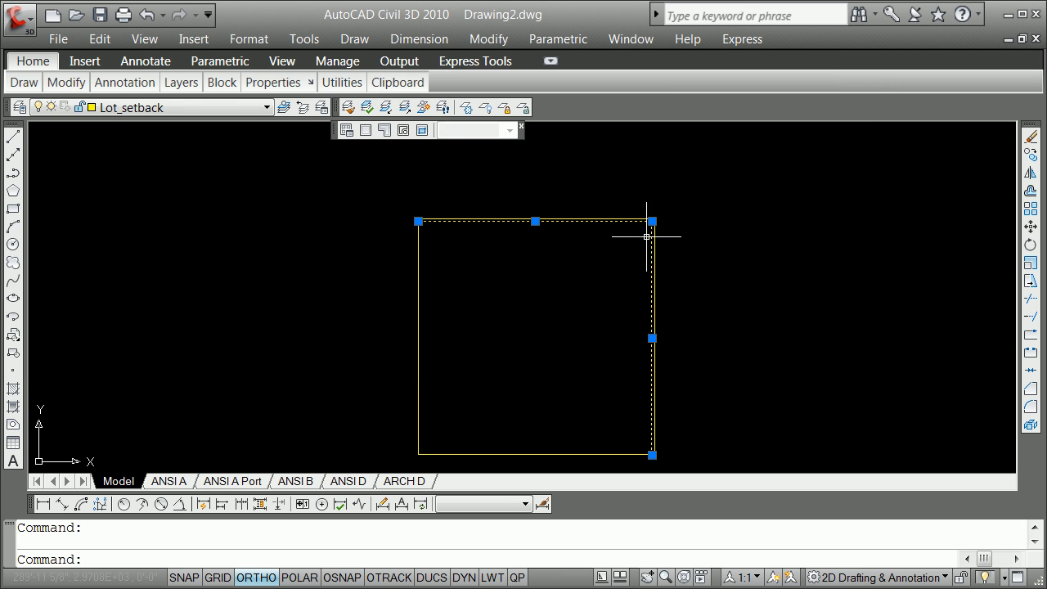
{"action": "left_click", "coordinate": [267, 107]}
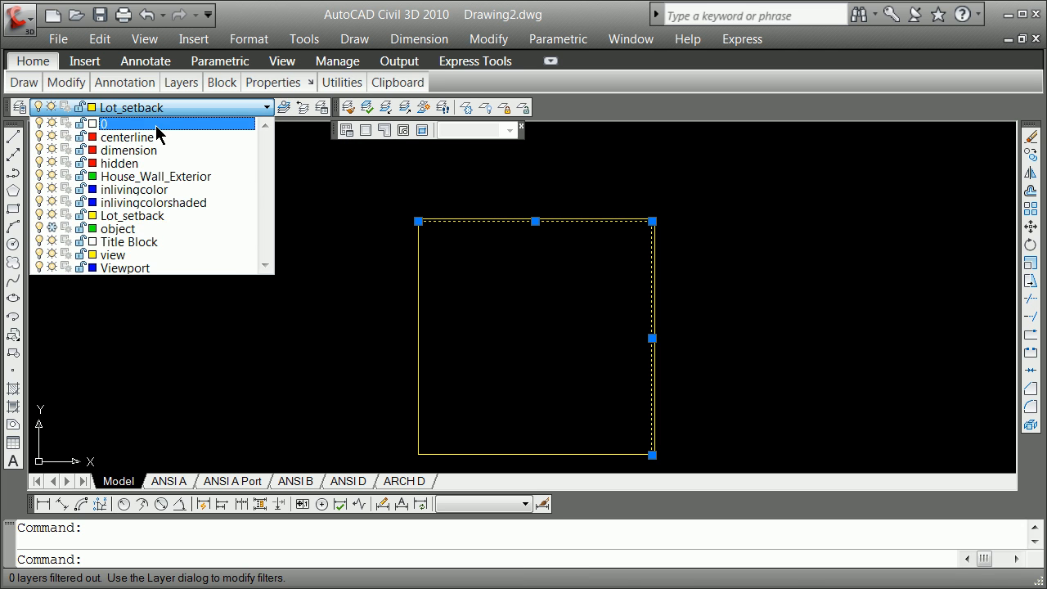
{"action": "left_click", "coordinate": [155, 176]}
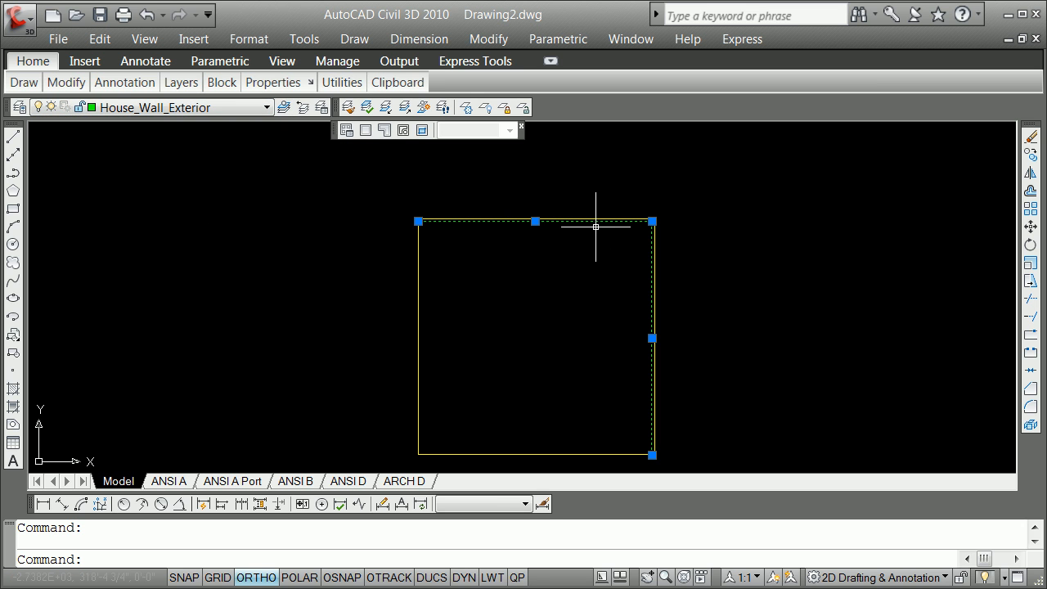
{"action": "key", "text": "Escape"}
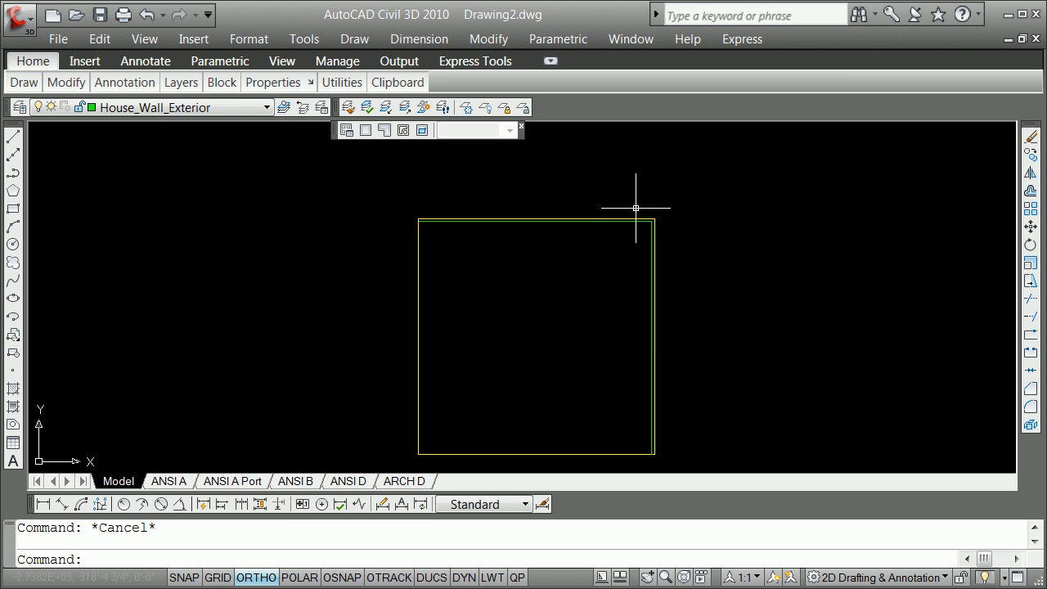
{"action": "right_click", "coordinate": [341, 113]}
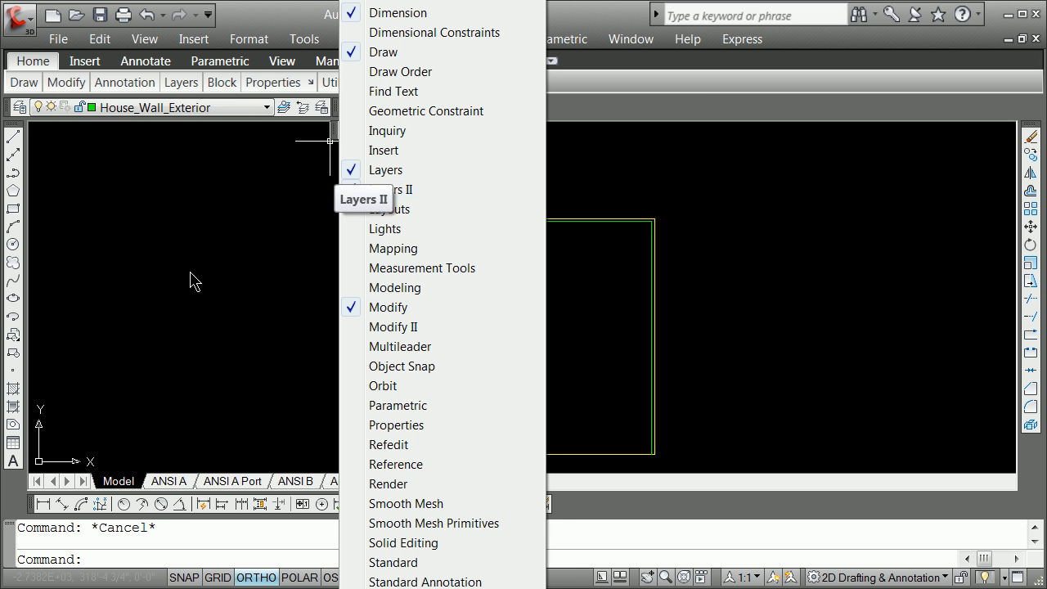
{"action": "left_click", "coordinate": [355, 191]}
{"action": "left_click", "coordinate": [193, 257]}
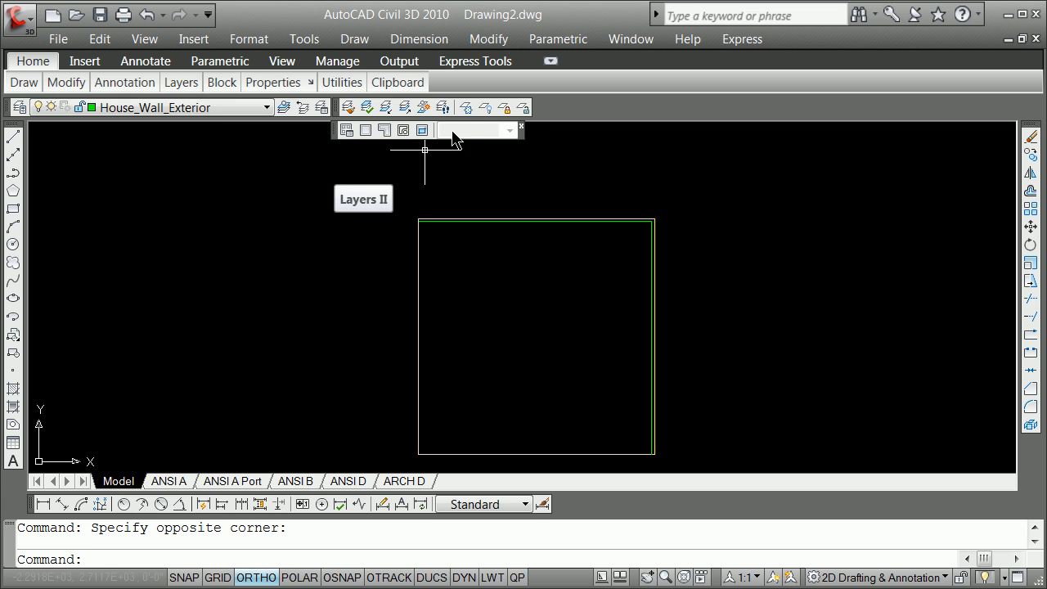
Step: Try to freeze the setback line's layer by picking an object in the drawing
{"action": "left_click", "coordinate": [464, 110]}
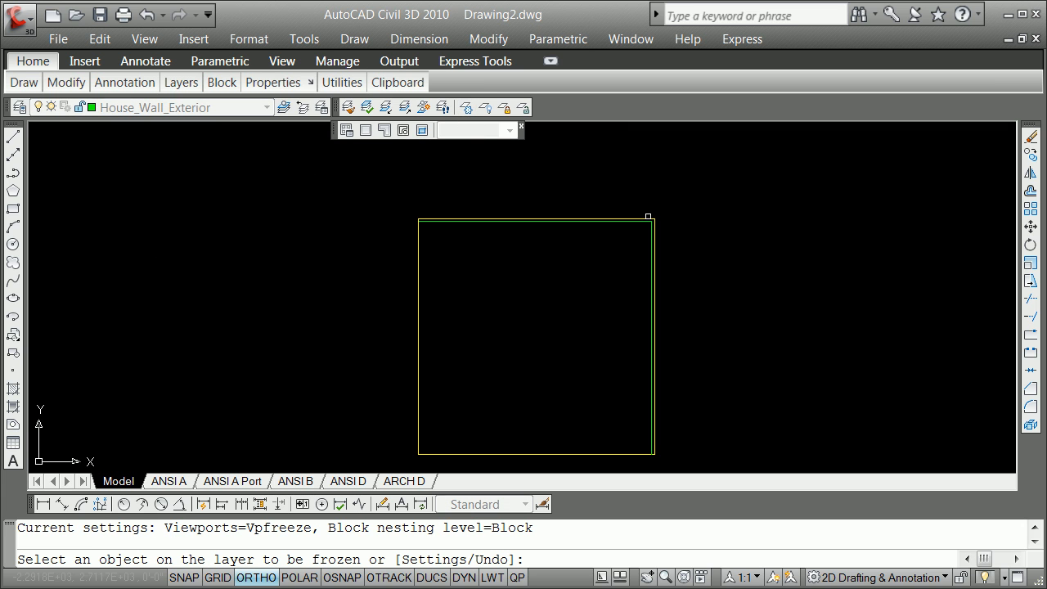
{"action": "left_click", "coordinate": [647, 220]}
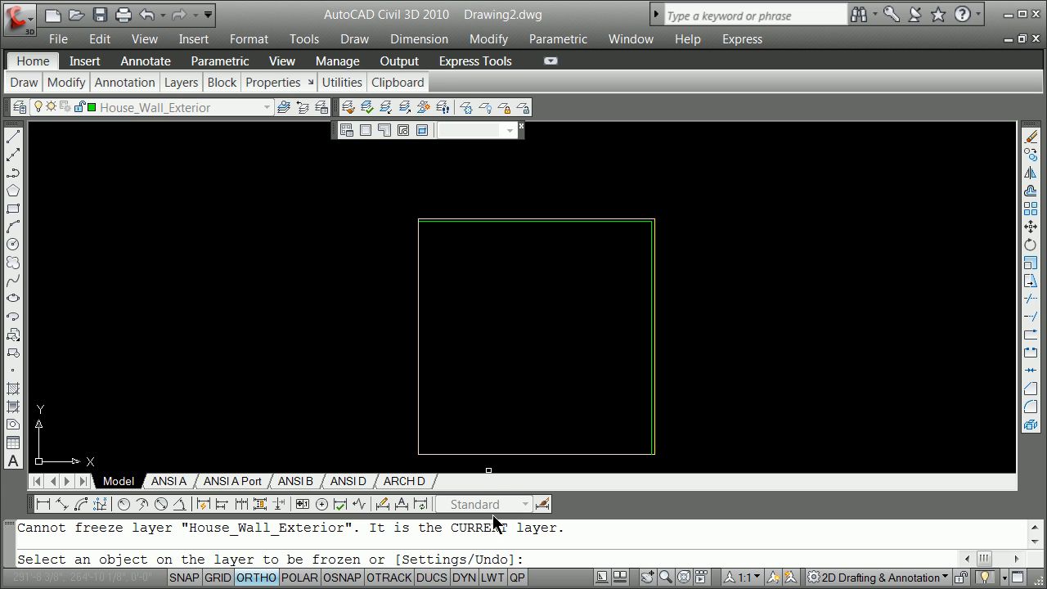
{"action": "key", "text": "Escape"}
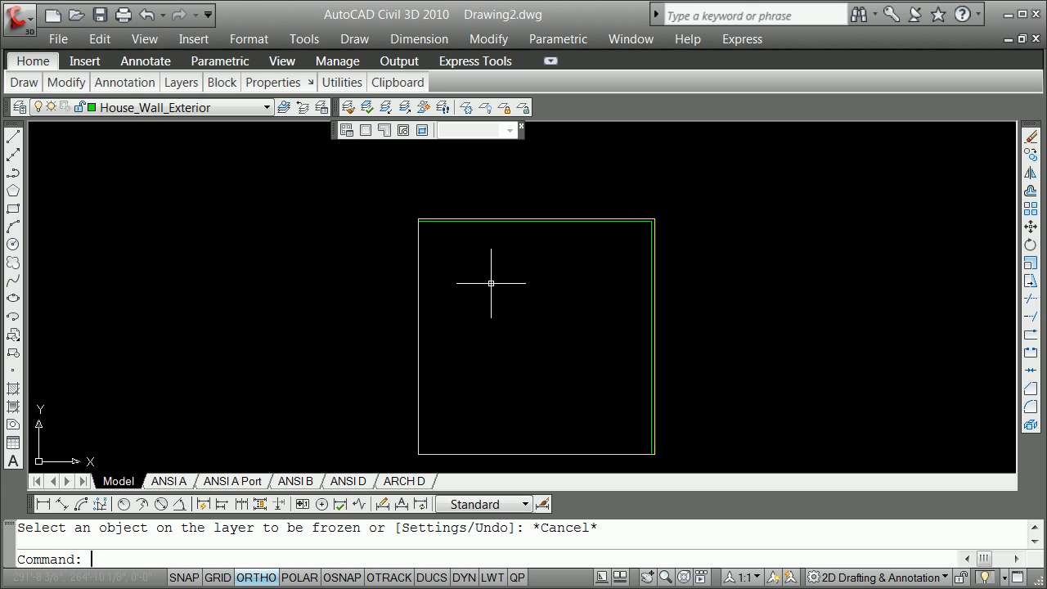
{"action": "left_click", "coordinate": [283, 109]}
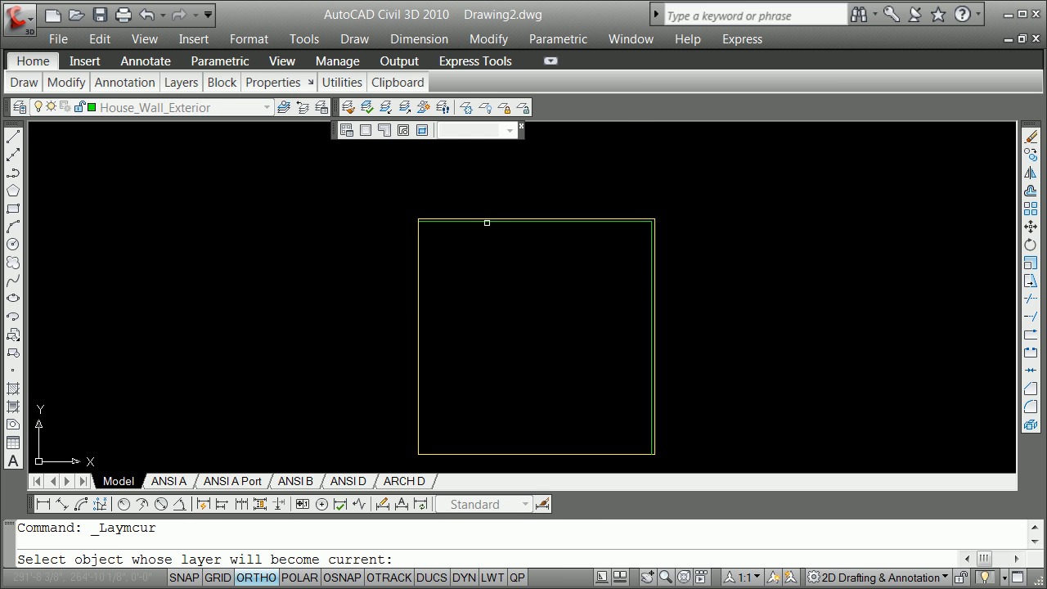
{"action": "left_click", "coordinate": [490, 221]}
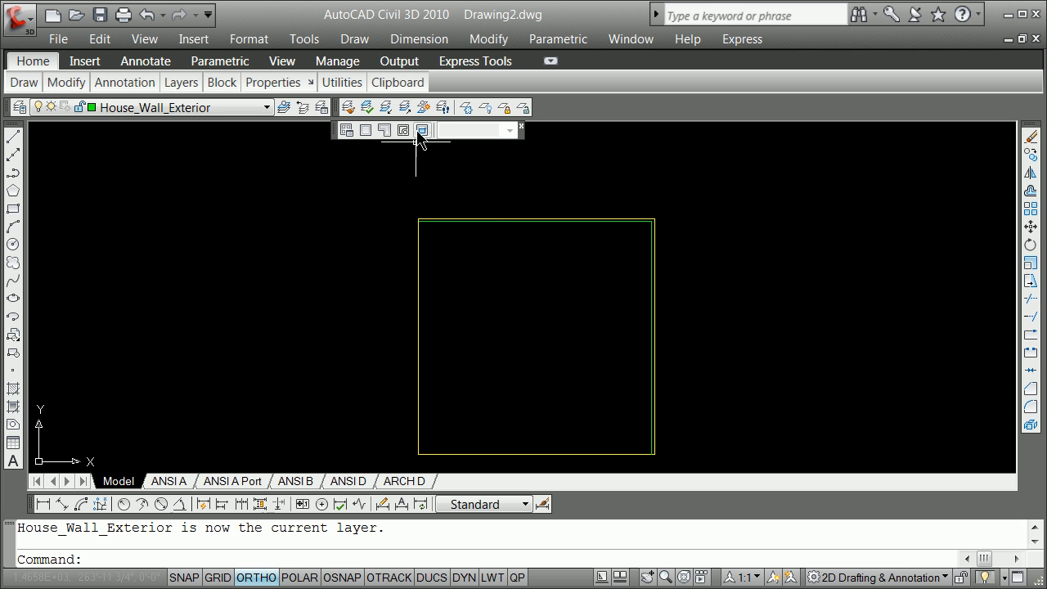
{"action": "left_click", "coordinate": [466, 107]}
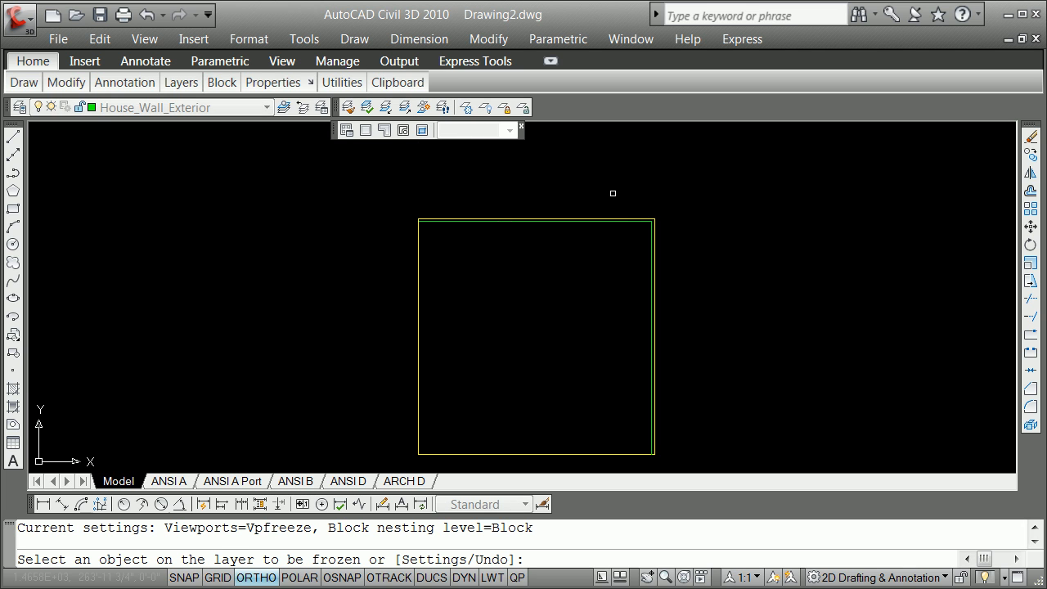
{"action": "left_click", "coordinate": [633, 218]}
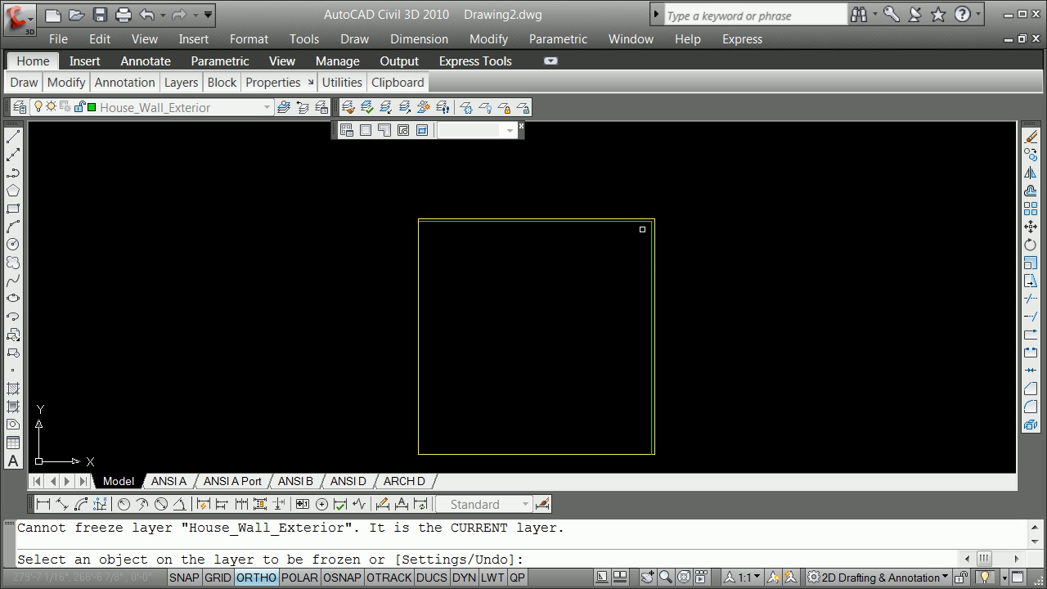
{"action": "key", "text": "Escape"}
Step: Freeze the Lot_setback layer by picking the yellow outer line near the upper-right corner
{"action": "scroll", "coordinate": [644, 214], "scroll_direction": "up", "scroll_amount": 4}
{"action": "scroll", "coordinate": [645, 214], "scroll_direction": "up", "scroll_amount": 1}
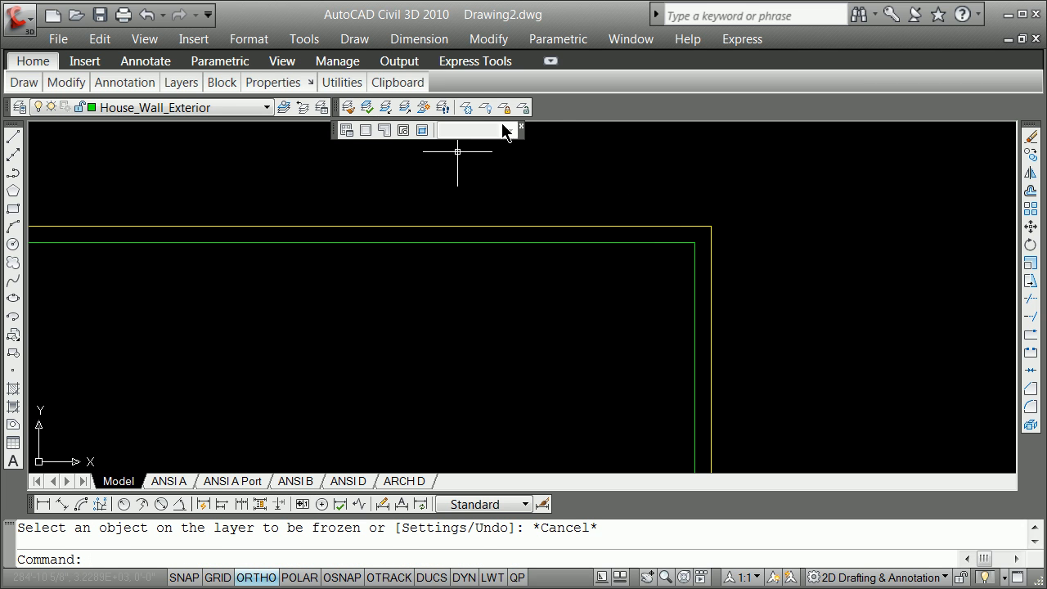
{"action": "left_click", "coordinate": [466, 109]}
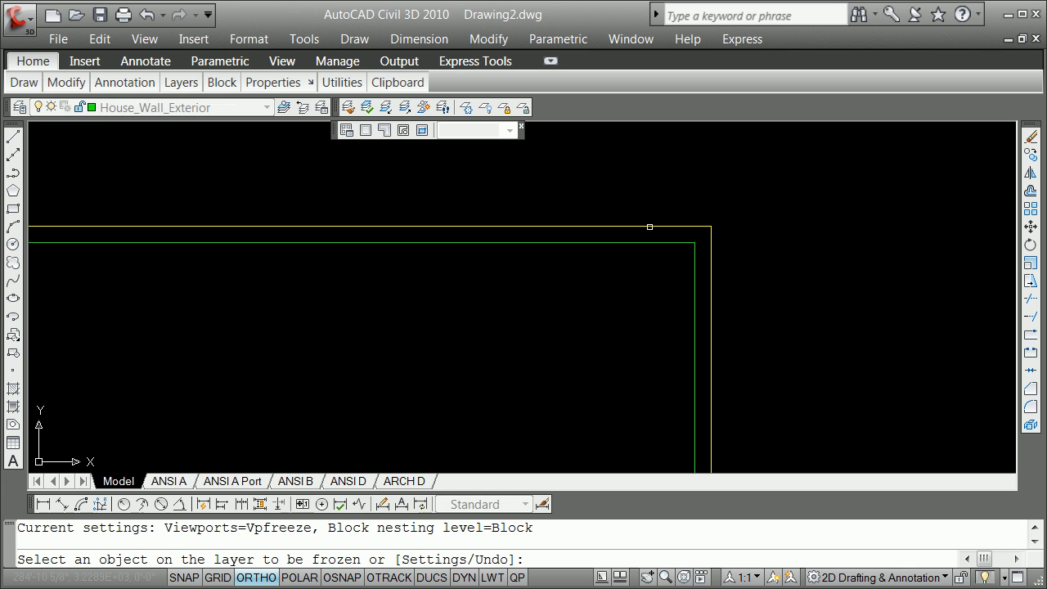
{"action": "left_click", "coordinate": [647, 227]}
{"action": "key", "text": "Return"}
{"action": "scroll", "coordinate": [626, 234], "scroll_direction": "down", "scroll_amount": 3}
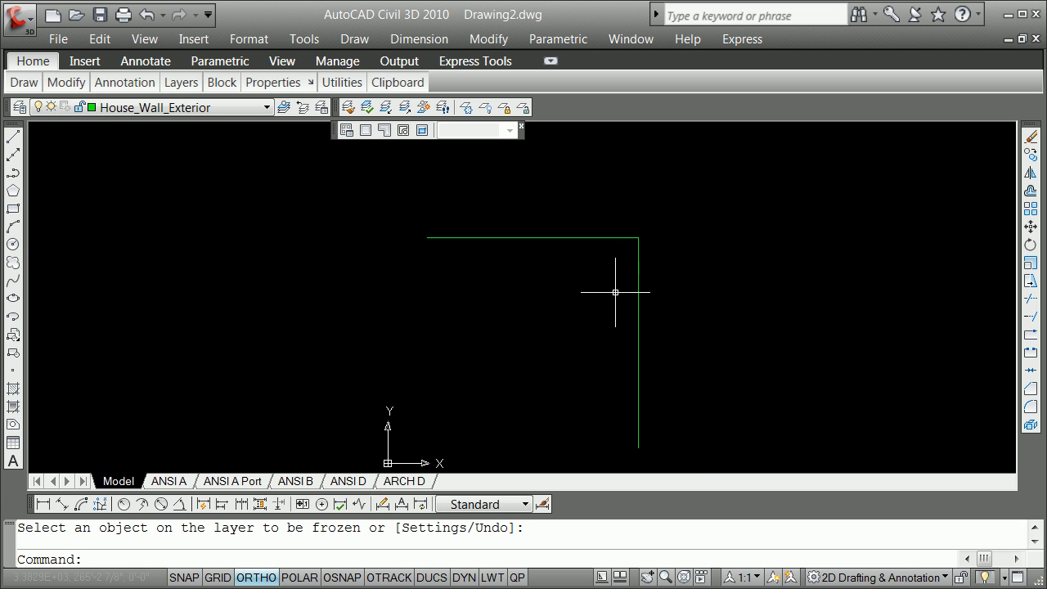
Step: Offset the upper exterior wall line 40' downward
{"action": "scroll", "coordinate": [604, 241], "scroll_direction": "down", "scroll_amount": 1}
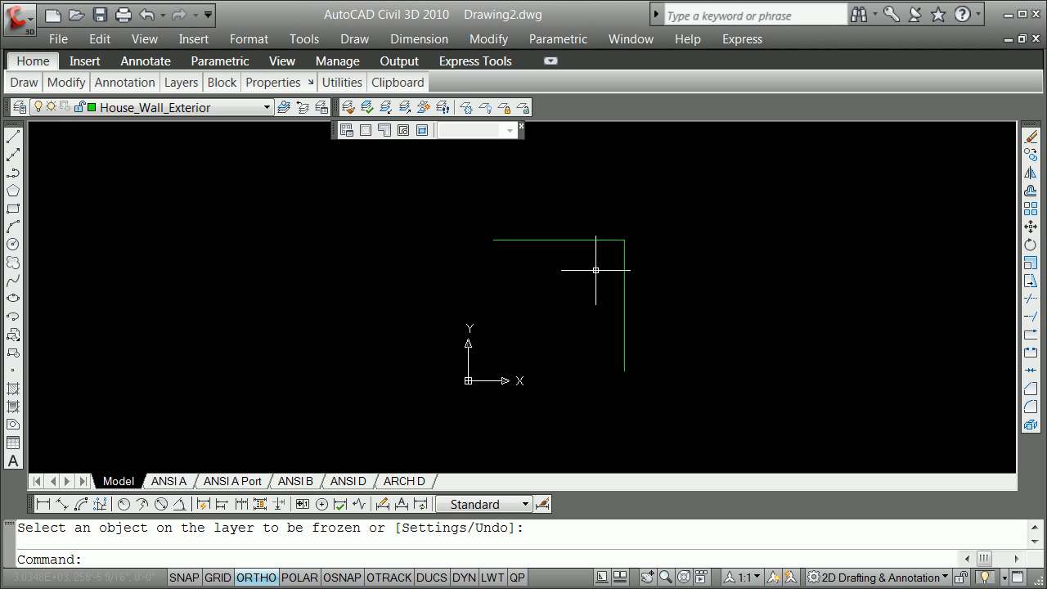
{"action": "scroll", "coordinate": [607, 268], "scroll_direction": "up", "scroll_amount": 3}
{"action": "scroll", "coordinate": [607, 269], "scroll_direction": "down", "scroll_amount": 2}
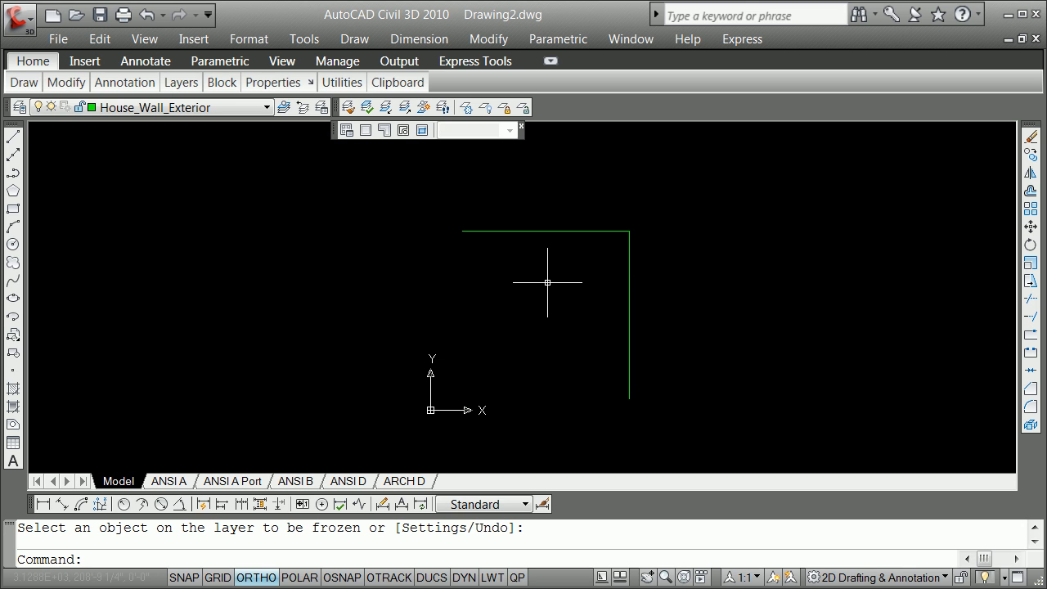
{"action": "key", "text": "Escape"}
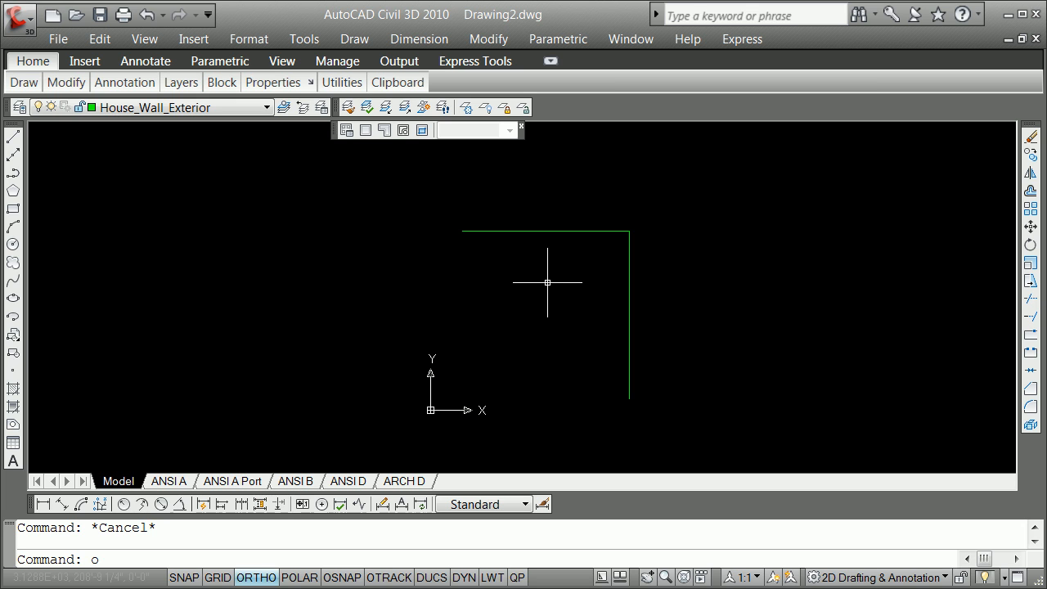
{"action": "type", "text": "set"}
{"action": "key", "text": "Return"}
{"action": "type", "text": "40"}
{"action": "type", "text": "'"}
{"action": "key", "text": "Return"}
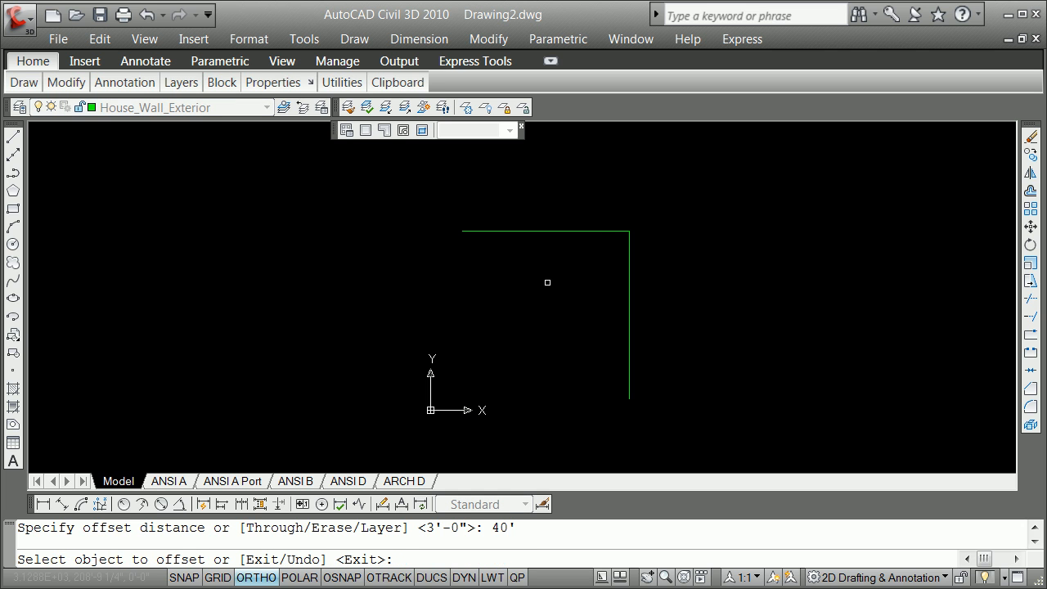
{"action": "left_click", "coordinate": [599, 229]}
{"action": "left_click", "coordinate": [595, 278]}
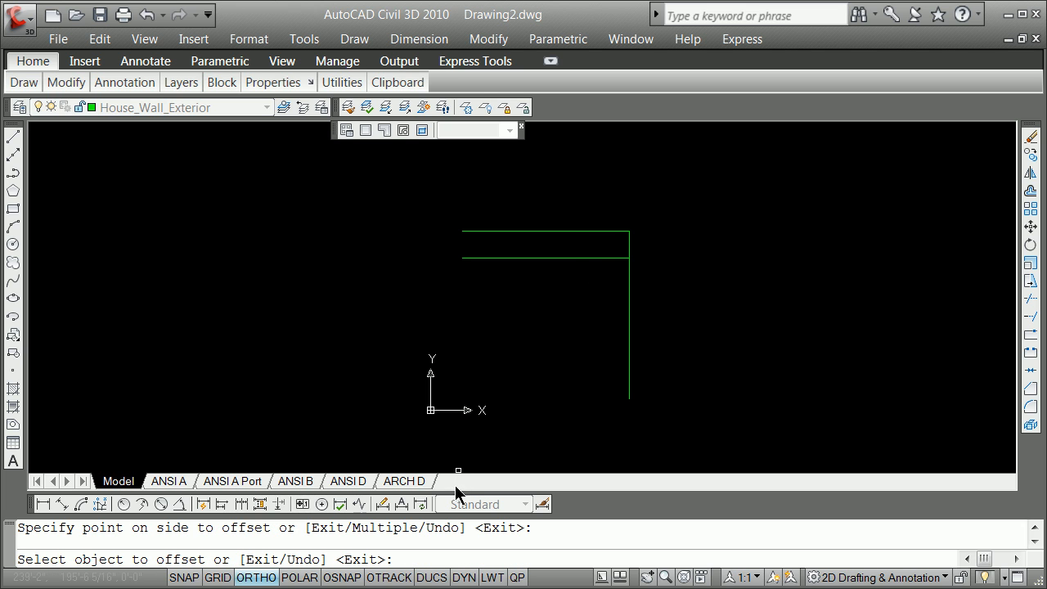
{"action": "key", "text": "Return"}
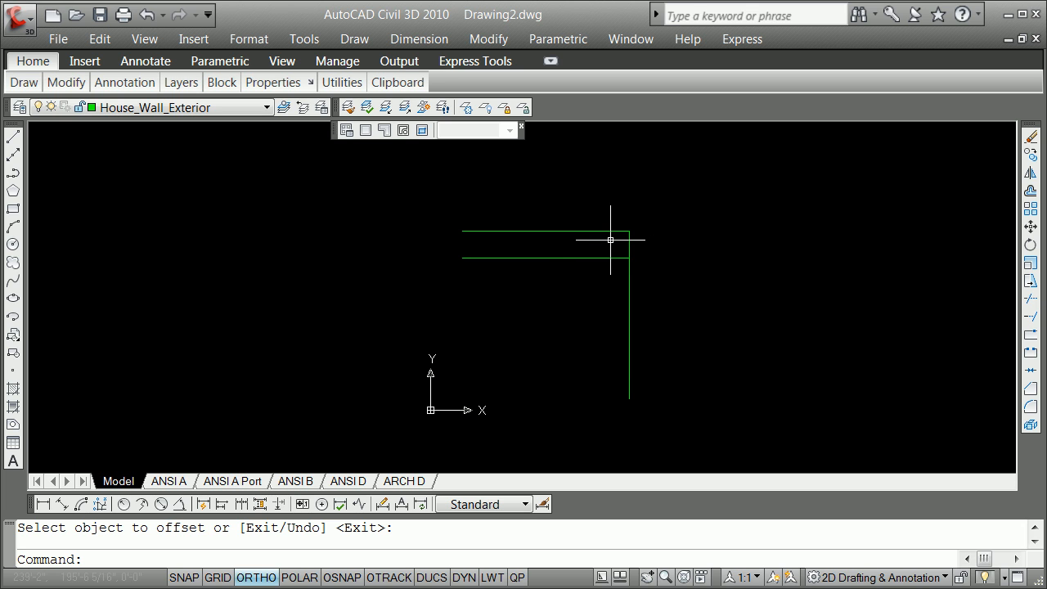
Step: Undo the last offset of the upper wall line
{"action": "mouse_move", "coordinate": [609, 257]}
{"action": "type", "text": "u"}
{"action": "key", "text": "Return"}
Step: Offset the upper green wall line 40' toward the inside of the lot
{"action": "type", "text": "offset"}
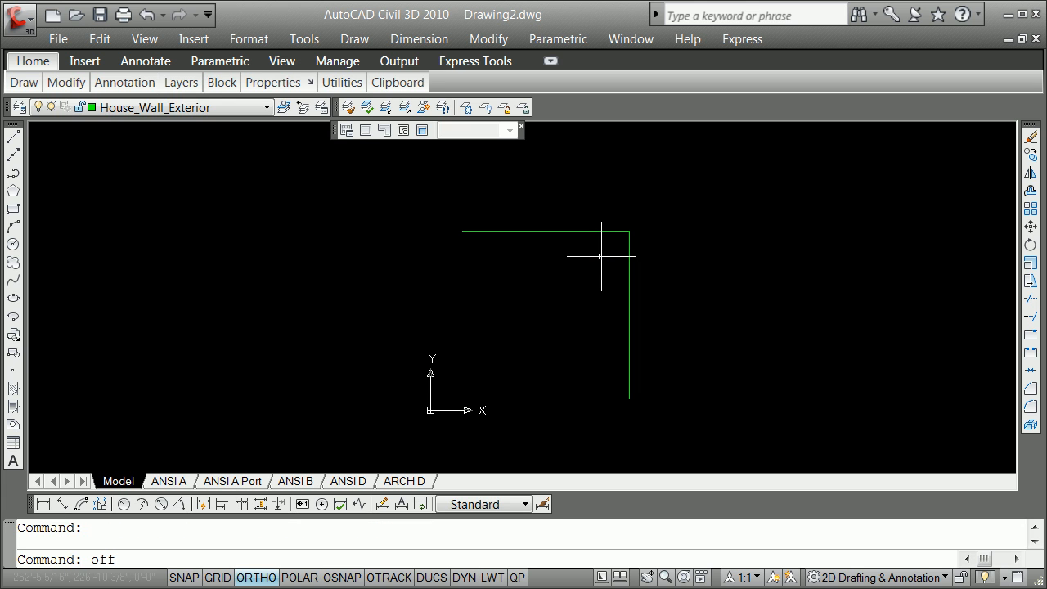
{"action": "key", "text": "Return"}
{"action": "type", "text": "40'"}
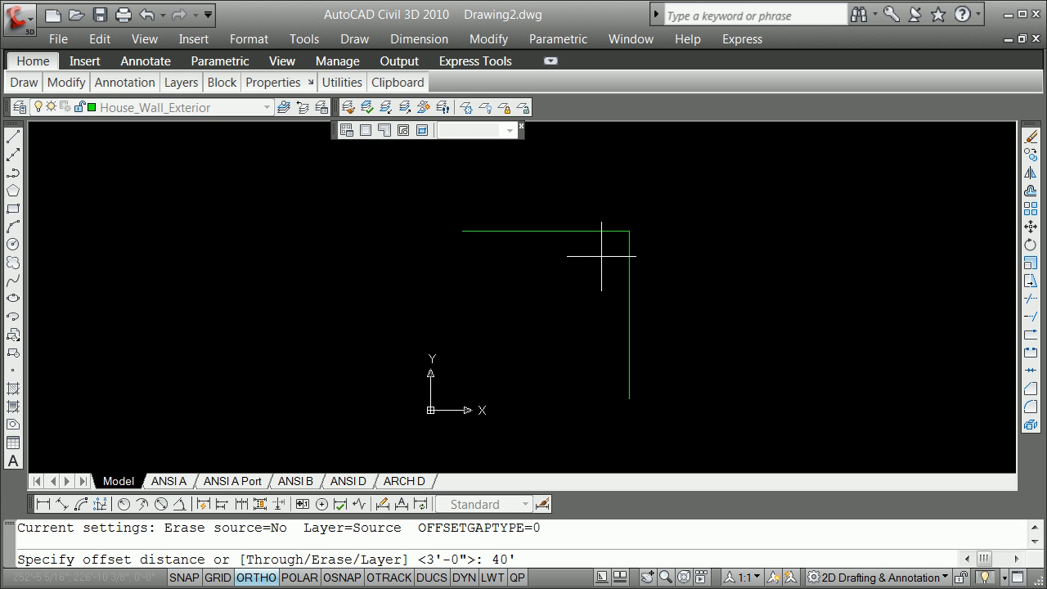
{"action": "key", "text": "Return"}
{"action": "left_click", "coordinate": [613, 231]}
{"action": "left_click", "coordinate": [610, 245]}
{"action": "key", "text": "Return"}
Step: Offset the right-hand green wall line 30' inward
{"action": "key", "text": "Return"}
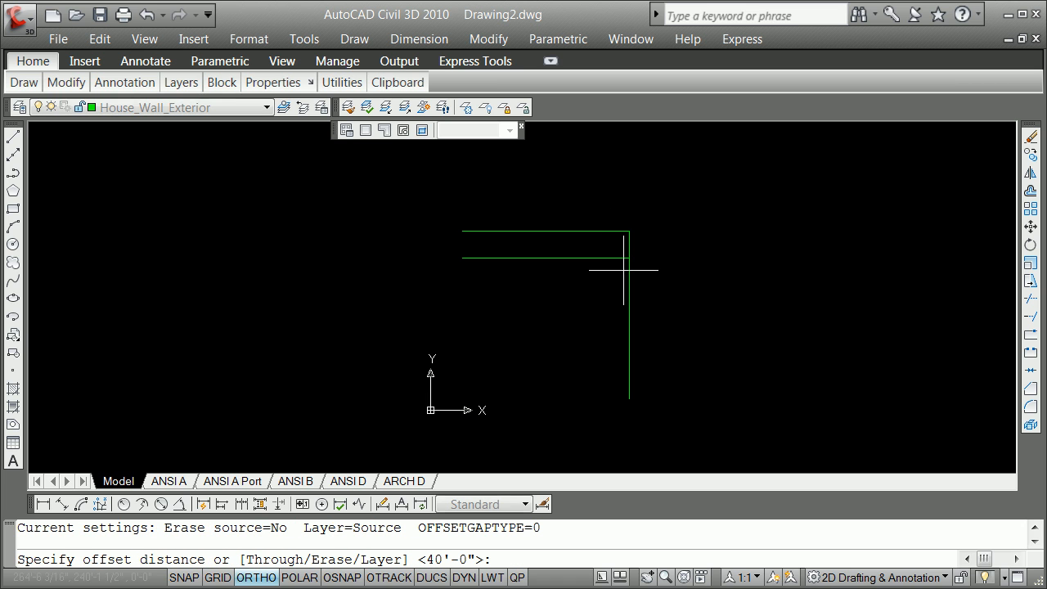
{"action": "type", "text": "30"}
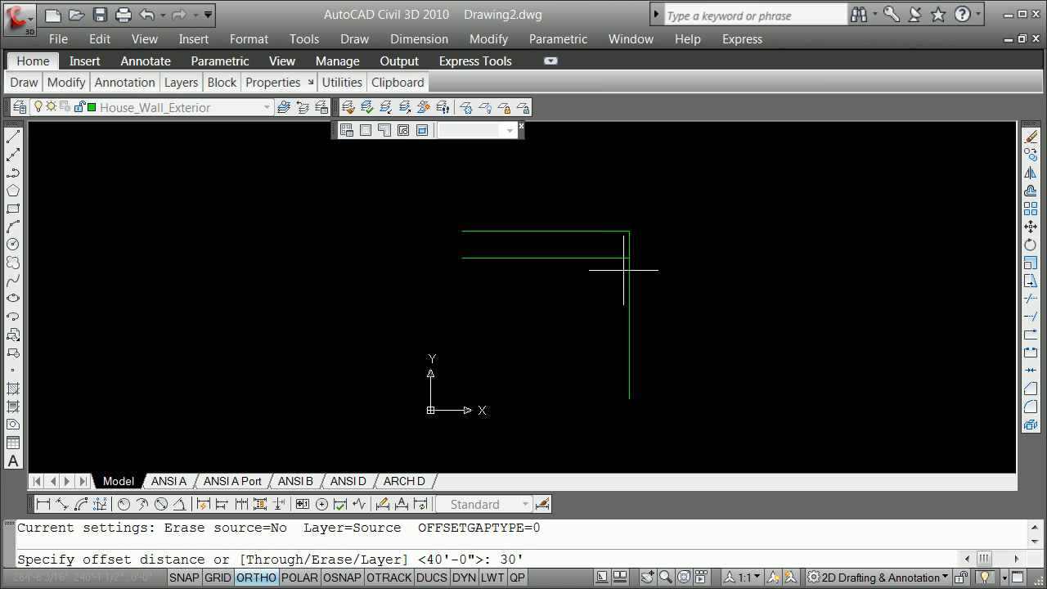
{"action": "key", "text": "Return"}
{"action": "left_click", "coordinate": [628, 268]}
{"action": "left_click", "coordinate": [605, 274]}
{"action": "key", "text": "Return"}
Step: Fillet the new vertical line with the upper wall line at zero radius to form the house's upper-left corner
{"action": "scroll", "coordinate": [605, 274], "scroll_direction": "up", "scroll_amount": 7}
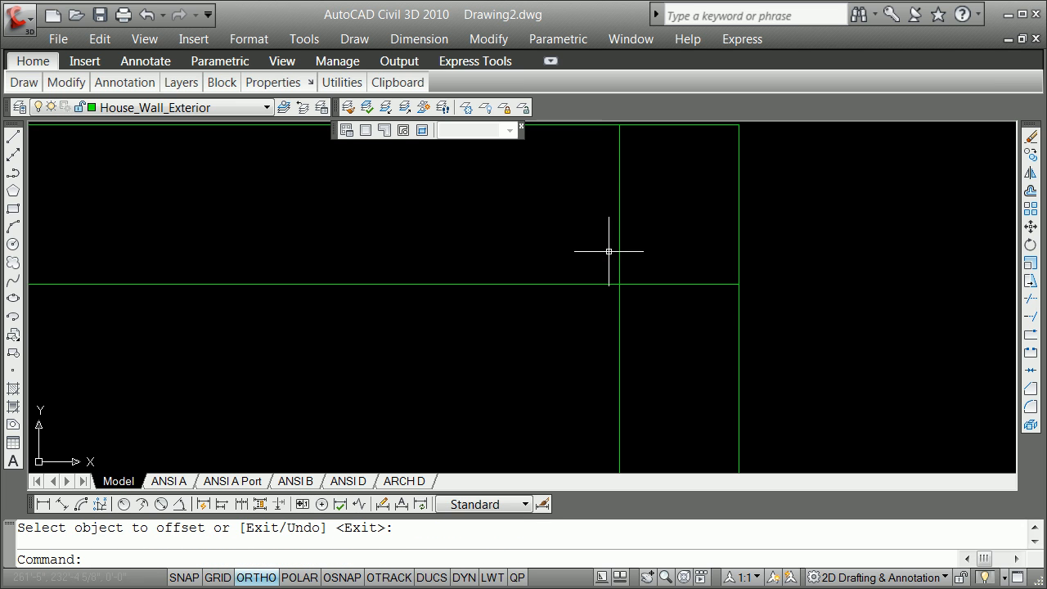
{"action": "type", "text": "f"}
{"action": "key", "text": "Return"}
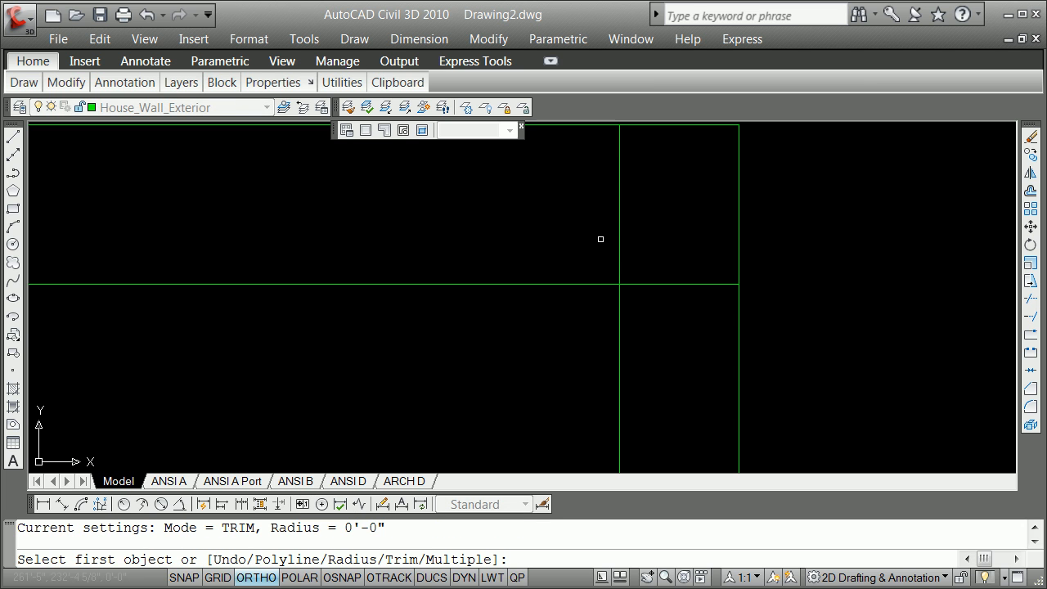
{"action": "scroll", "coordinate": [602, 176], "scroll_direction": "down", "scroll_amount": 3}
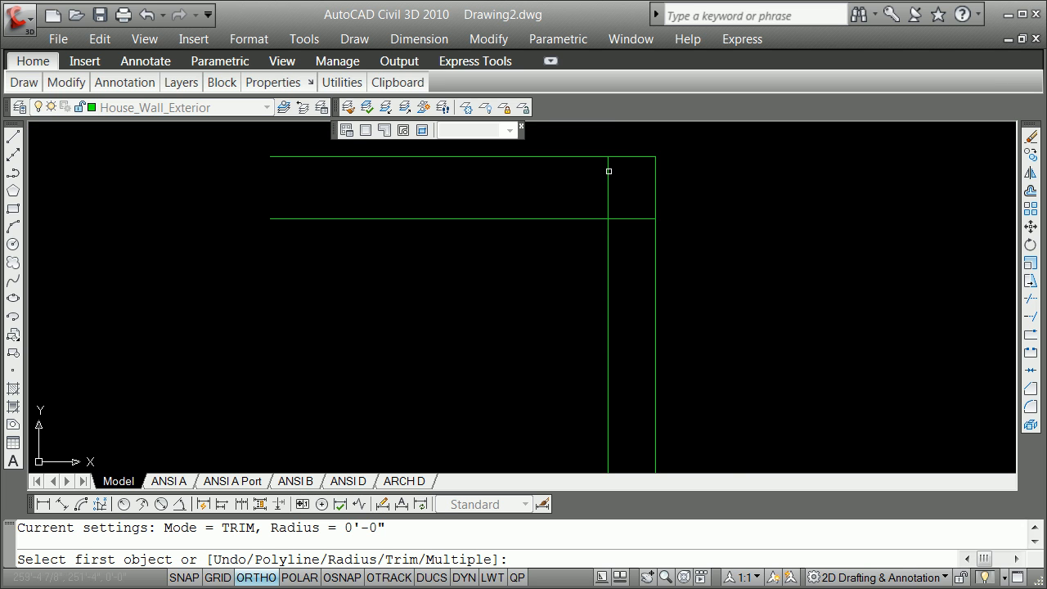
{"action": "left_click", "coordinate": [609, 171]}
{"action": "left_click", "coordinate": [626, 156]}
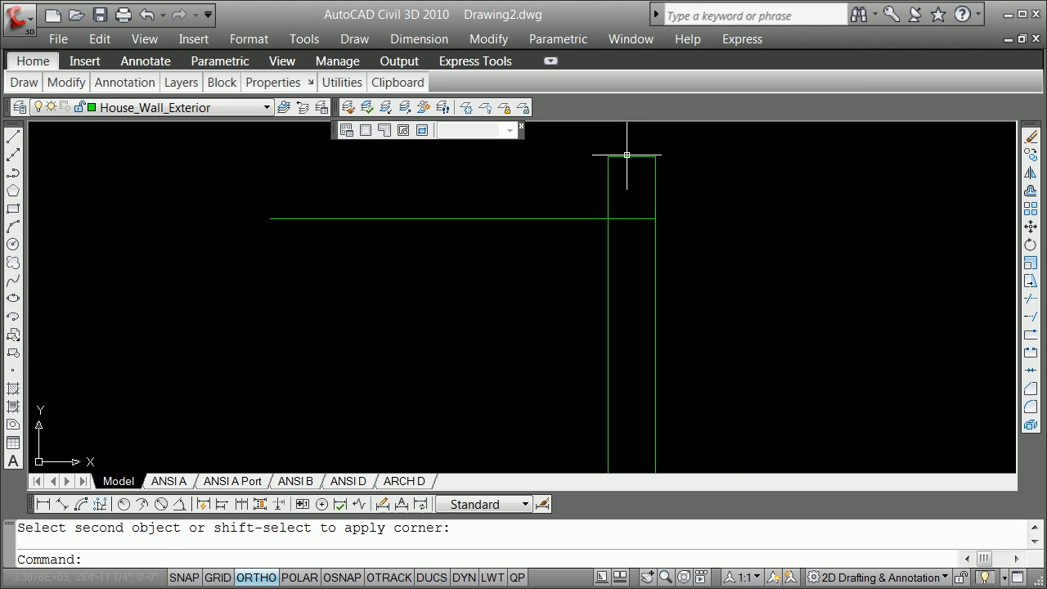
Step: Fillet the lower-left and lower-right corners at zero radius to close the rectangular house outline
{"action": "key", "text": "Return"}
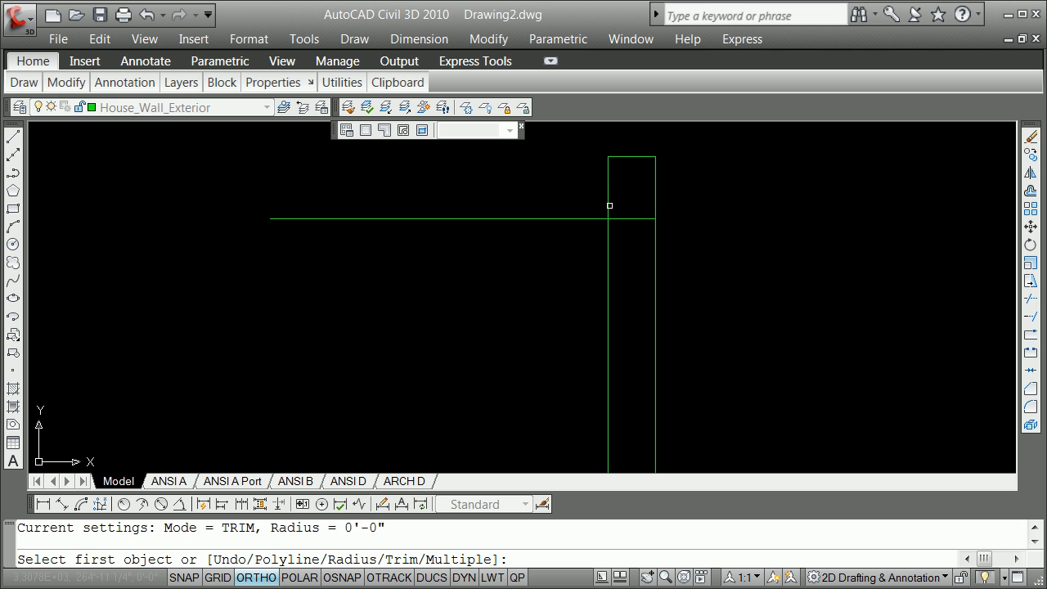
{"action": "left_click", "coordinate": [612, 206]}
{"action": "left_click", "coordinate": [626, 218]}
{"action": "key", "text": "Return"}
{"action": "left_click", "coordinate": [643, 218]}
{"action": "left_click", "coordinate": [655, 210]}
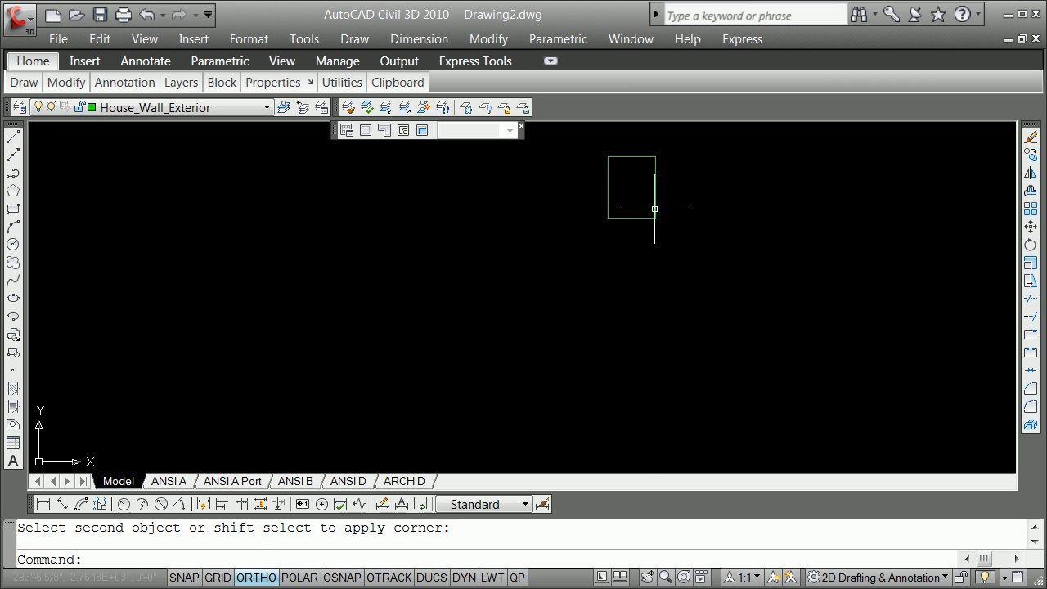
Step: Create a new layer named House_Wall_Interior_CL
{"action": "scroll", "coordinate": [654, 205], "scroll_direction": "up", "scroll_amount": 3}
{"action": "scroll", "coordinate": [652, 185], "scroll_direction": "down", "scroll_amount": 4}
{"action": "scroll", "coordinate": [650, 164], "scroll_direction": "up", "scroll_amount": 5}
{"action": "scroll", "coordinate": [646, 160], "scroll_direction": "up", "scroll_amount": 2}
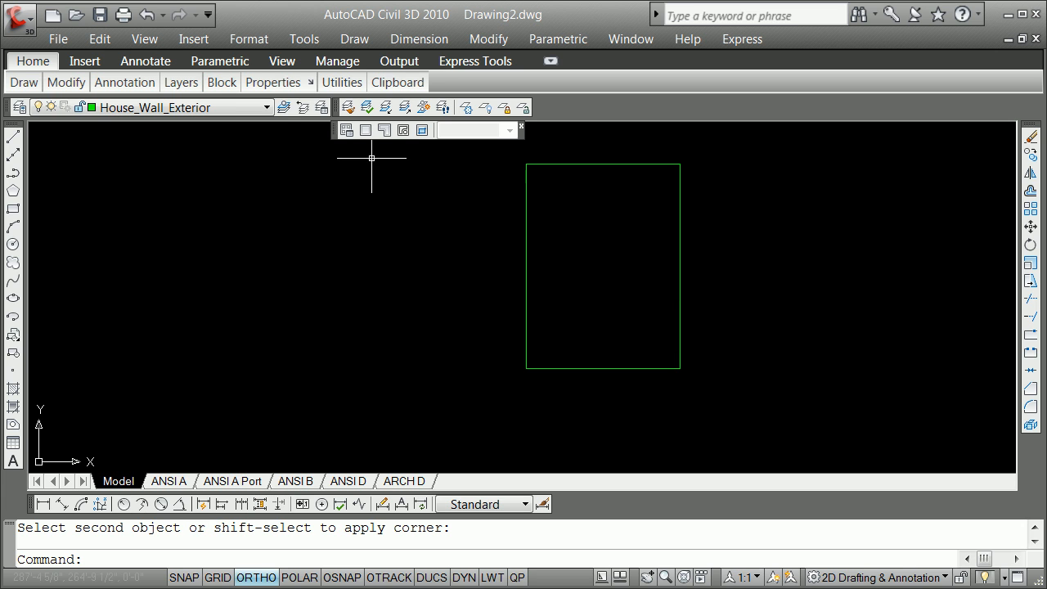
{"action": "left_click", "coordinate": [124, 83]}
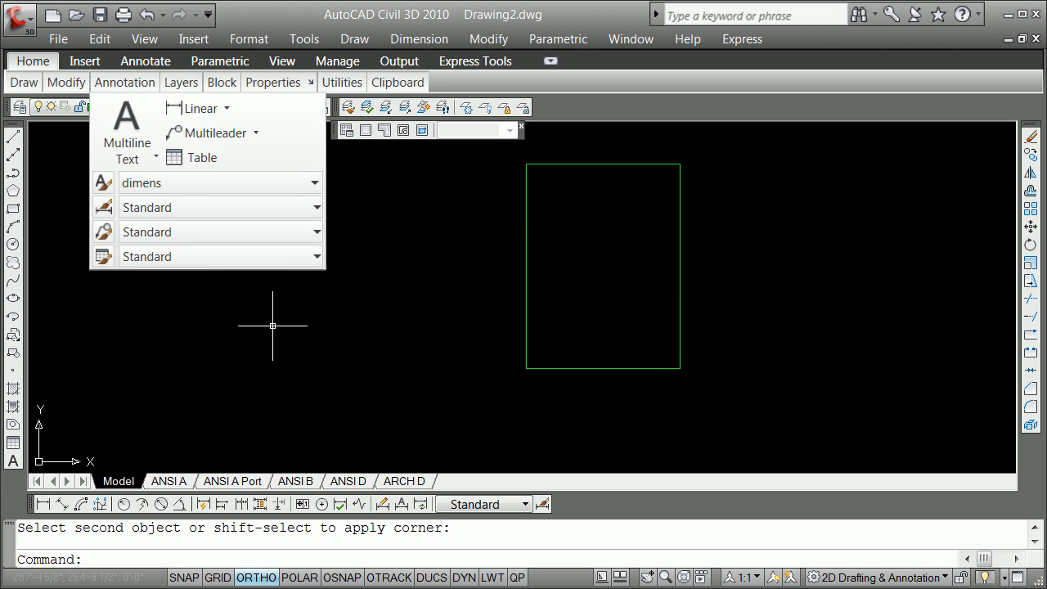
{"action": "left_click", "coordinate": [21, 109]}
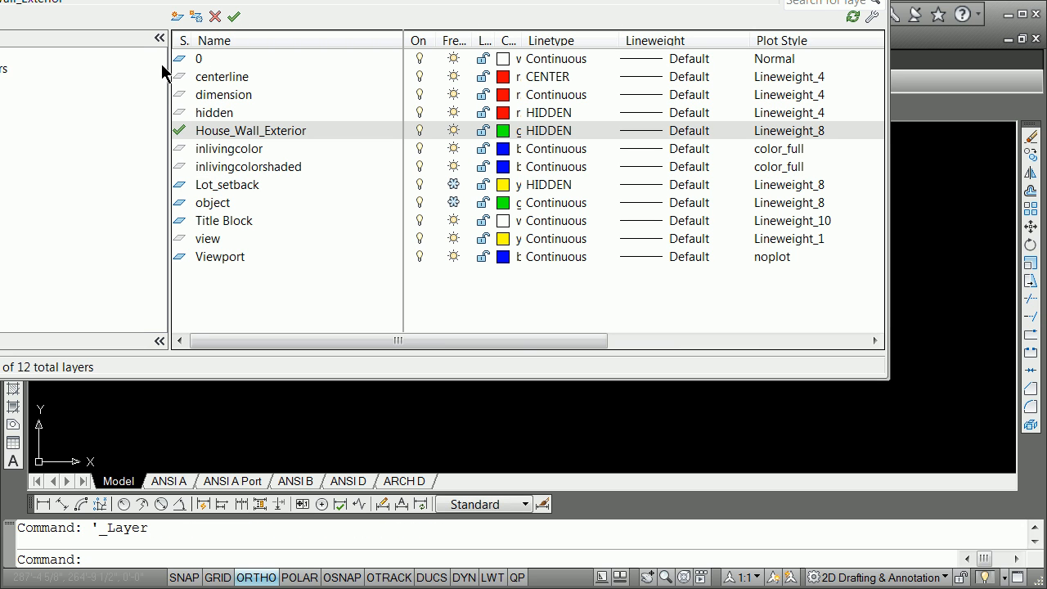
{"action": "left_click", "coordinate": [175, 17]}
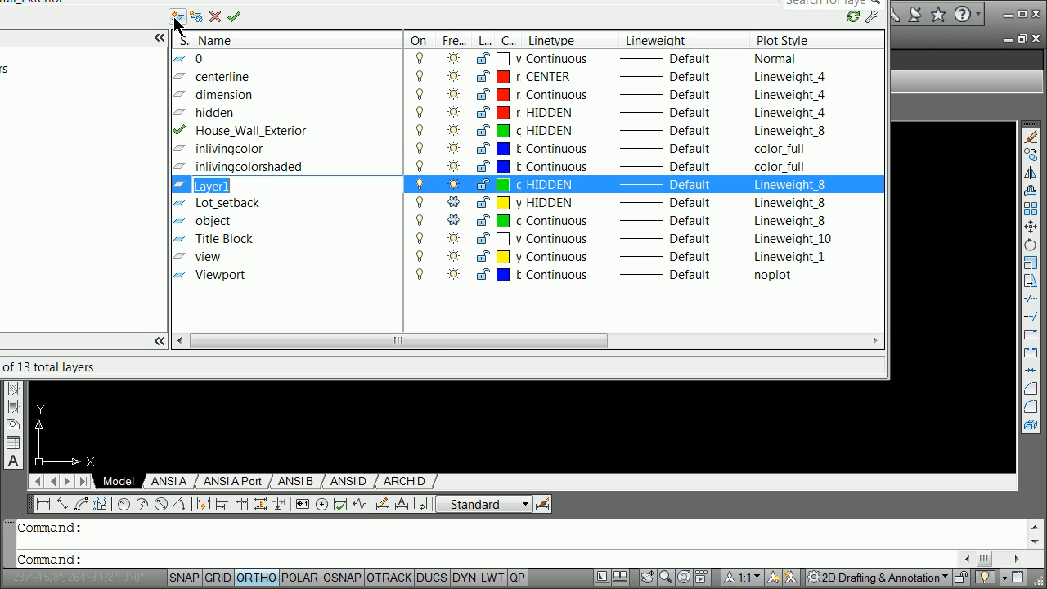
{"action": "type", "text": "Houas"}
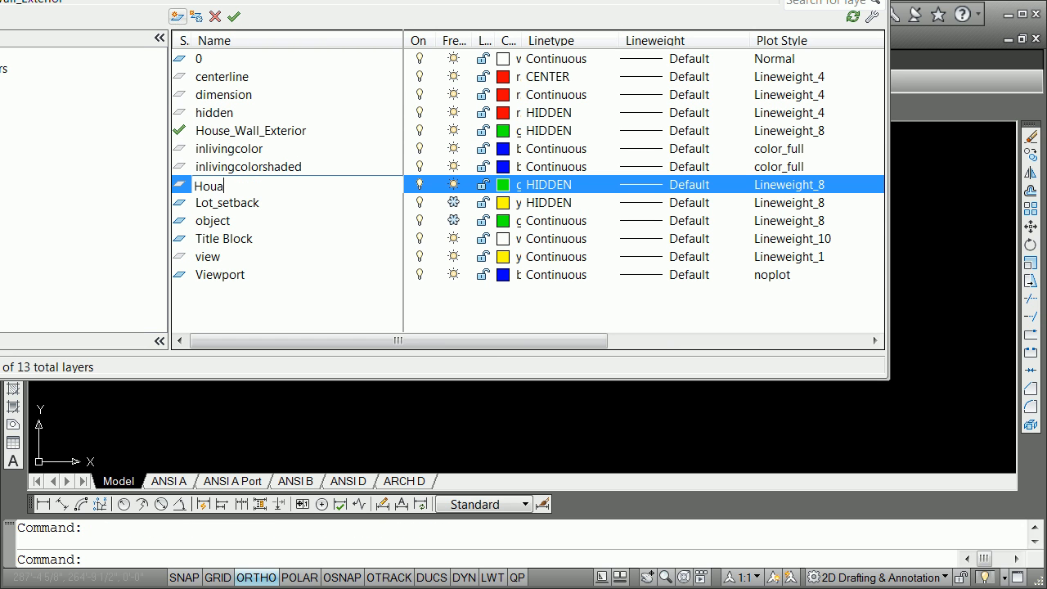
{"action": "key", "text": "BackSpace"}
{"action": "key", "text": "BackSpace"}
{"action": "type", "text": "se_Wall_Interior"}
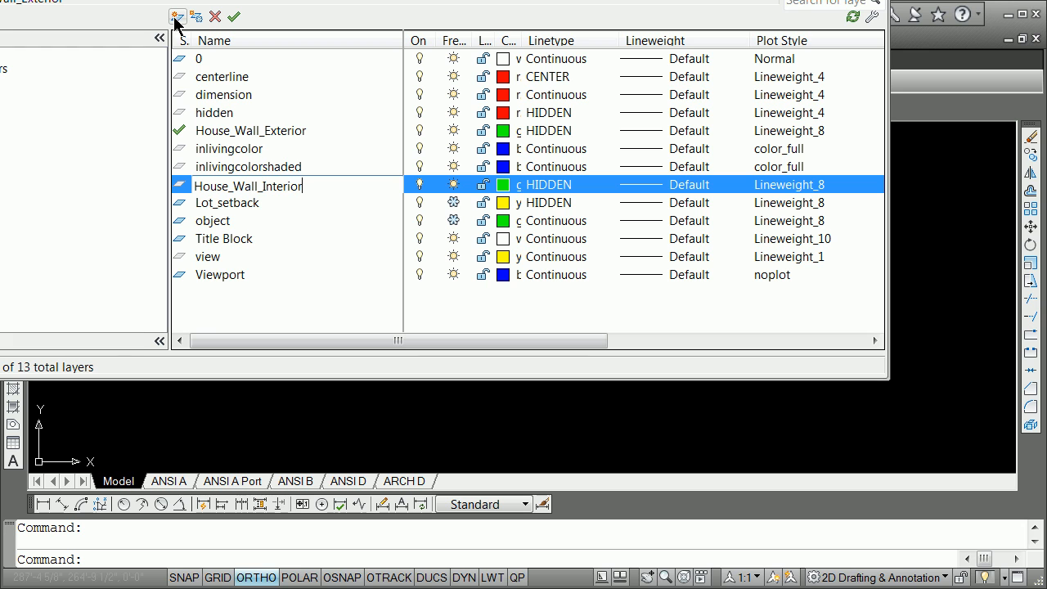
{"action": "type", "text": "_CL"}
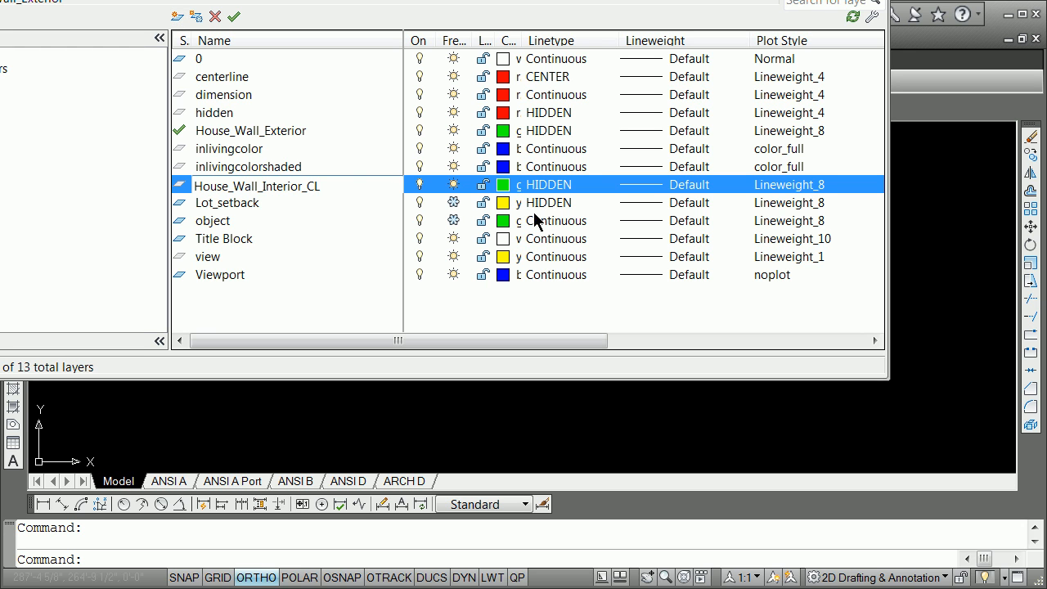
Step: Set the House_Wall_Interior_CL layer's color to red
{"action": "left_click", "coordinate": [503, 185]}
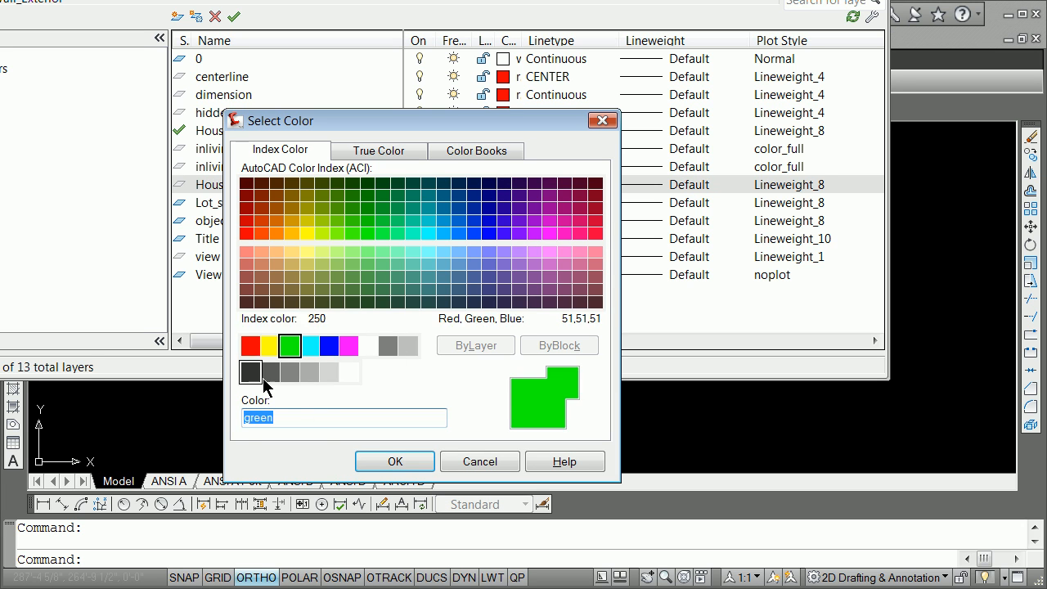
{"action": "left_click", "coordinate": [251, 345]}
{"action": "left_click", "coordinate": [399, 462]}
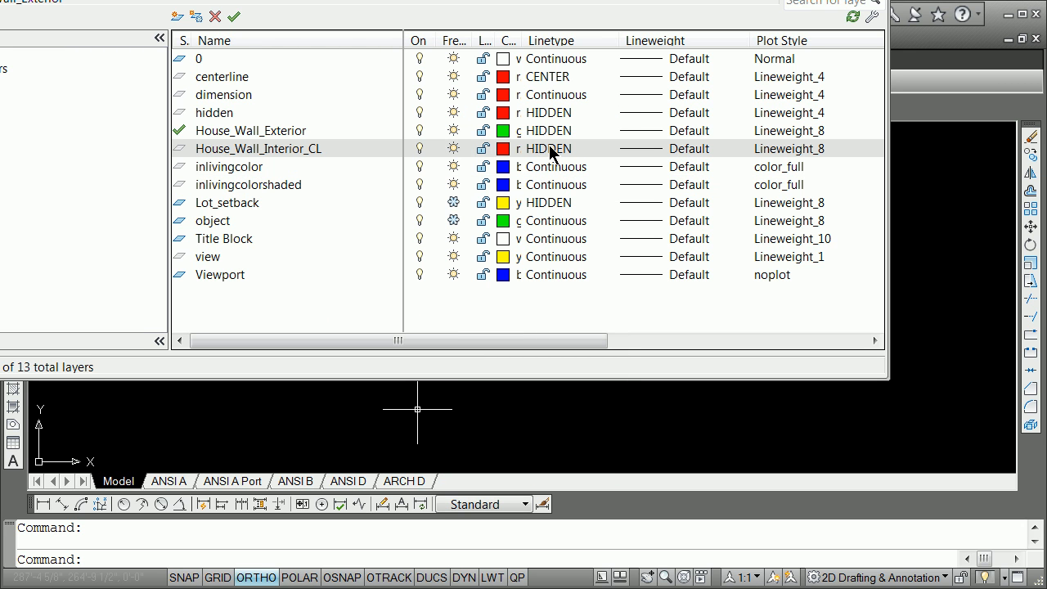
Step: Assign the CENTER linetype to House_Wall_Interior_CL and make it the current layer
{"action": "left_click", "coordinate": [550, 149]}
{"action": "left_click", "coordinate": [190, 164]}
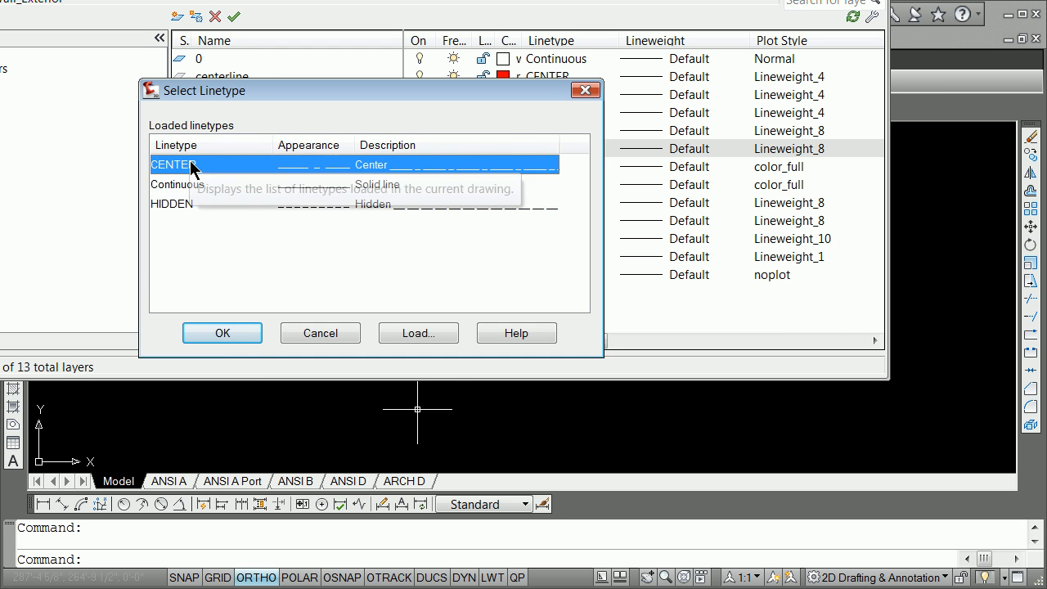
{"action": "left_click", "coordinate": [230, 335]}
{"action": "double_click", "coordinate": [181, 148]}
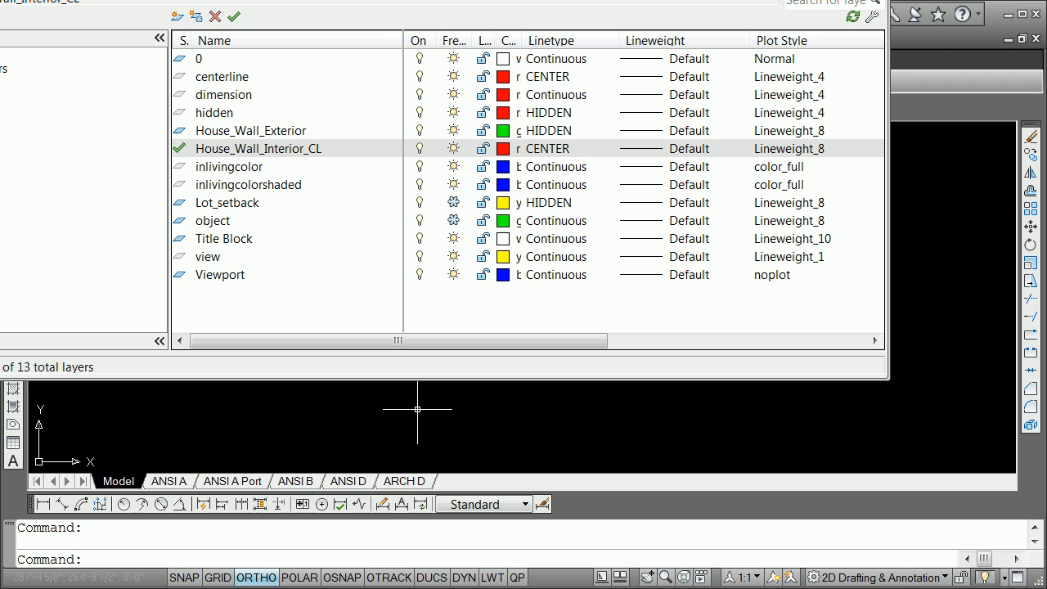
{"action": "key", "text": "Escape"}
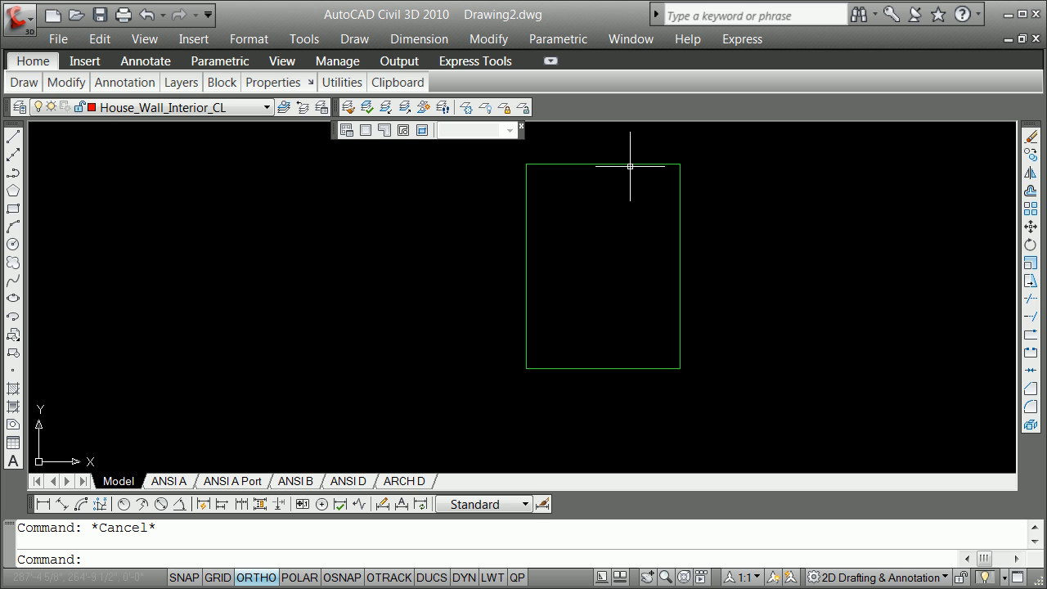
Step: Offset the house's upper wall line and right-hand wall line 15' inward
{"action": "type", "text": "fset"}
{"action": "key", "text": "Return"}
{"action": "type", "text": "15"}
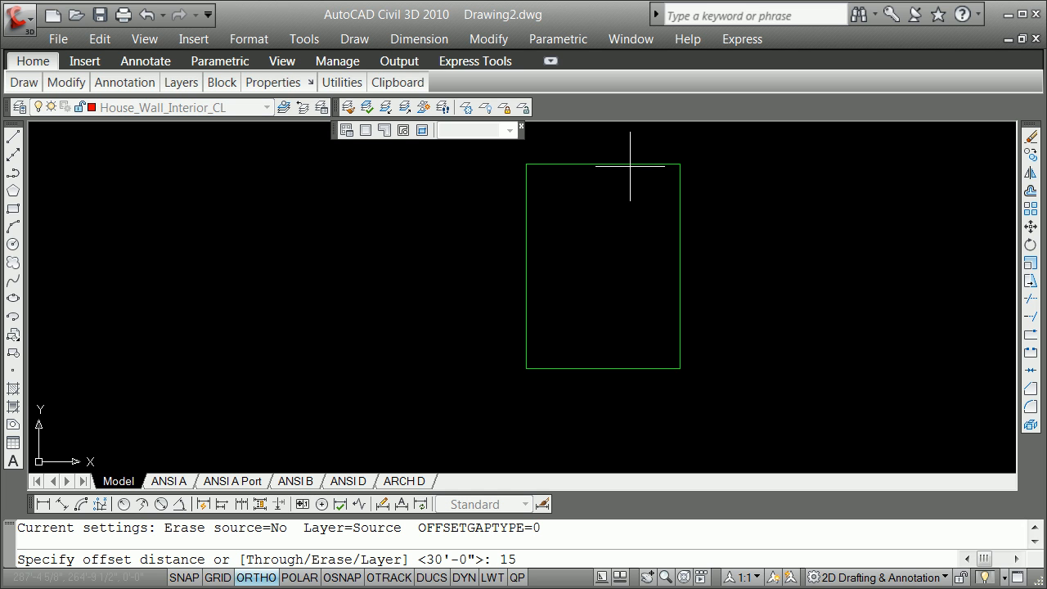
{"action": "type", "text": "'"}
{"action": "key", "text": "Return"}
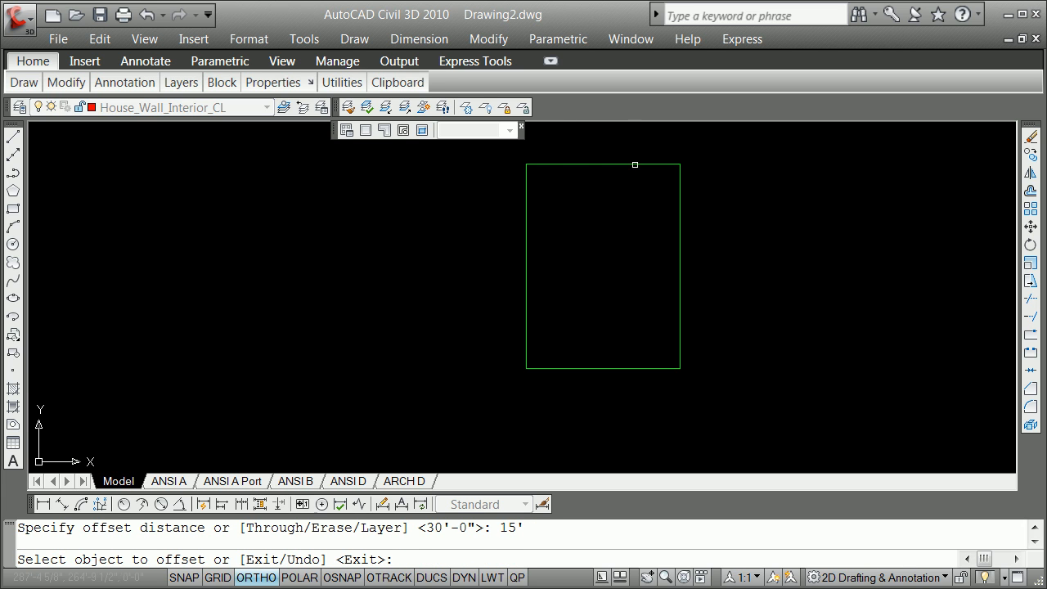
{"action": "left_click", "coordinate": [634, 164]}
{"action": "left_click", "coordinate": [639, 208]}
{"action": "left_click", "coordinate": [680, 201]}
{"action": "left_click", "coordinate": [657, 200]}
{"action": "key", "text": "Return"}
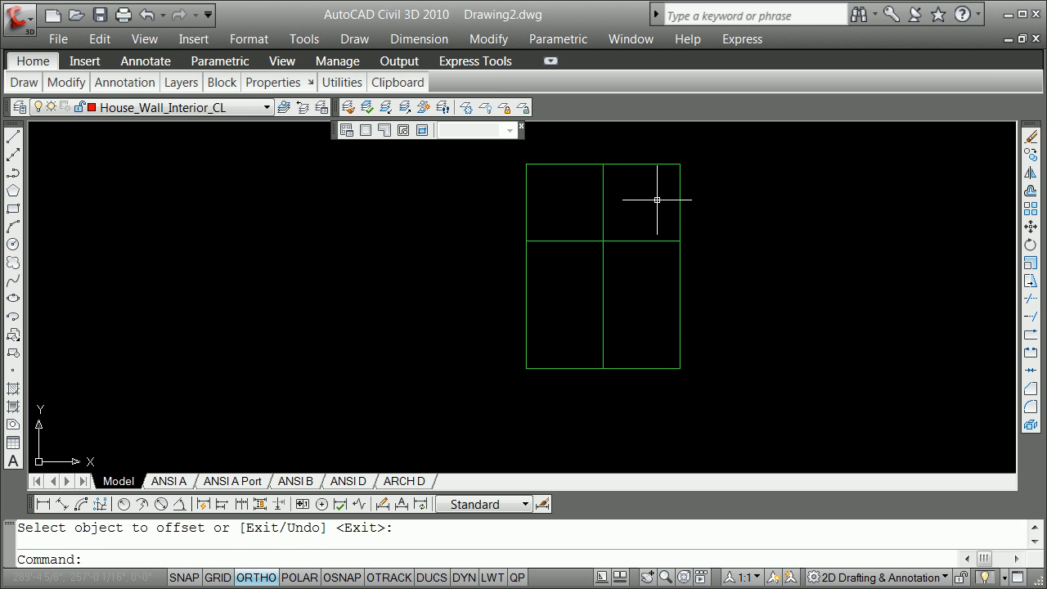
Step: Fillet the two offset lines at zero radius into a corner enclosing the house's upper-right room
{"action": "key", "text": "Return"}
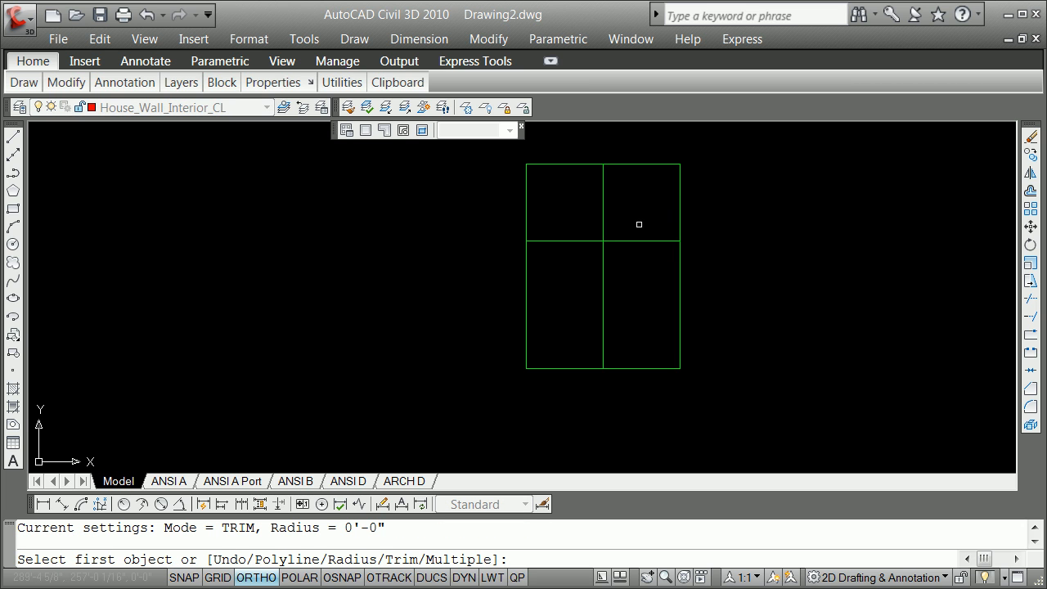
{"action": "left_click", "coordinate": [632, 243]}
{"action": "left_click", "coordinate": [605, 220]}
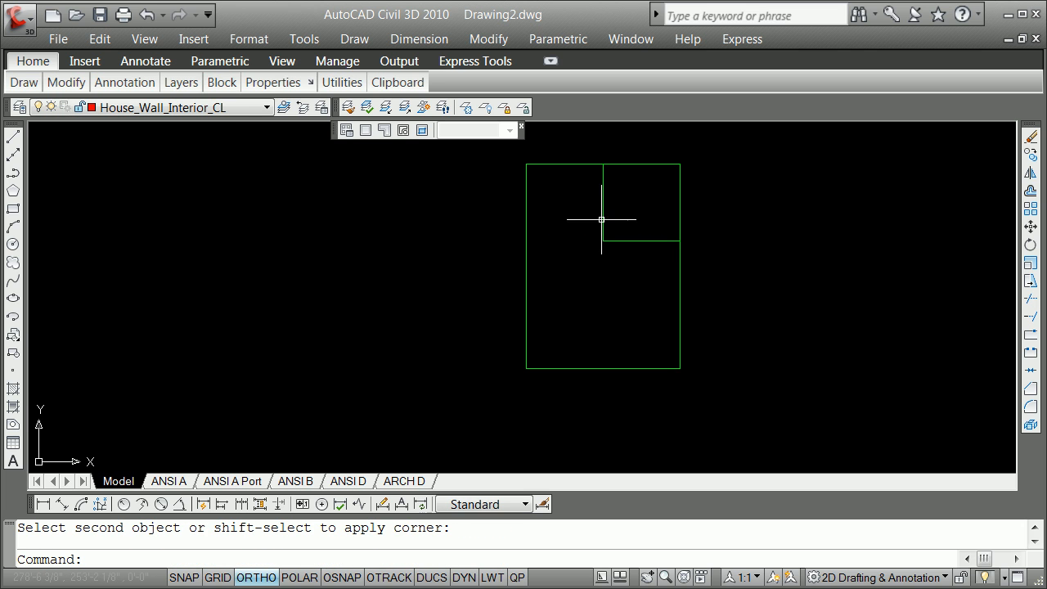
Step: Move the two interior lines of the upper-right room onto the House_Wall_Interior_CL layer
{"action": "left_click", "coordinate": [603, 201]}
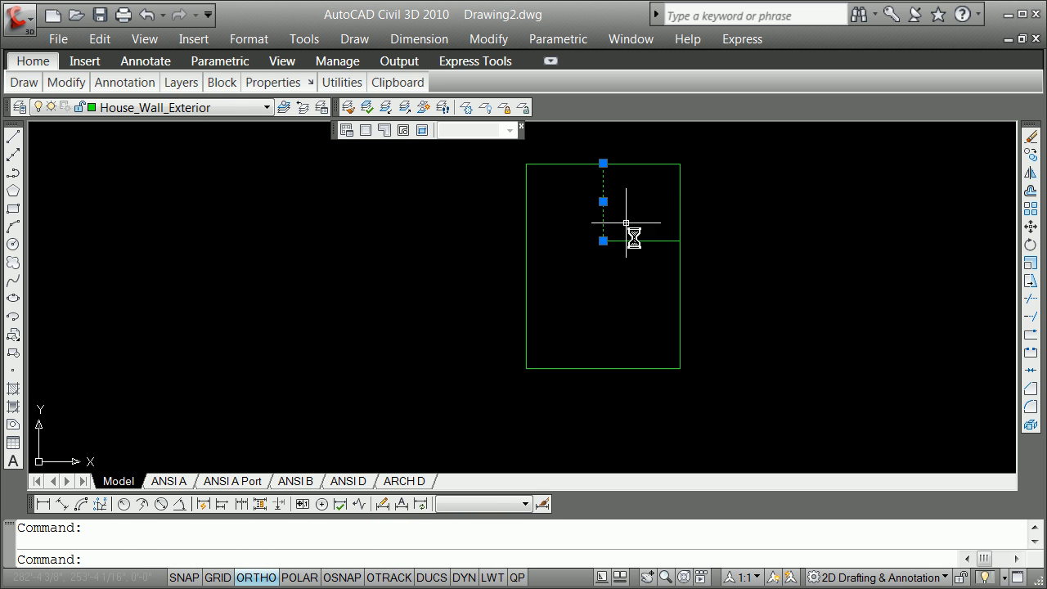
{"action": "left_click", "coordinate": [638, 243]}
{"action": "left_click", "coordinate": [636, 236]}
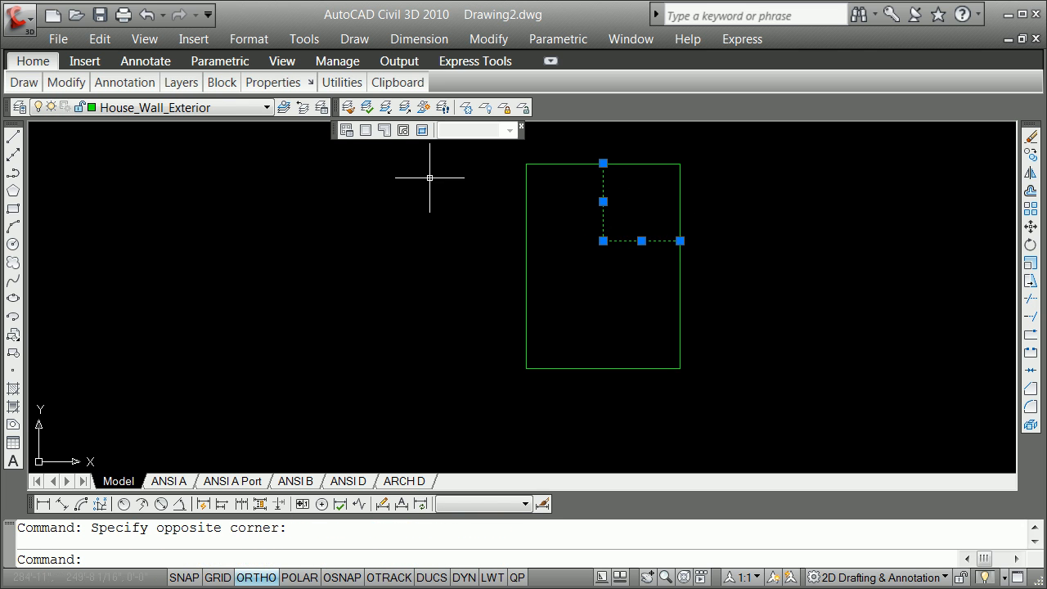
{"action": "left_click", "coordinate": [268, 108]}
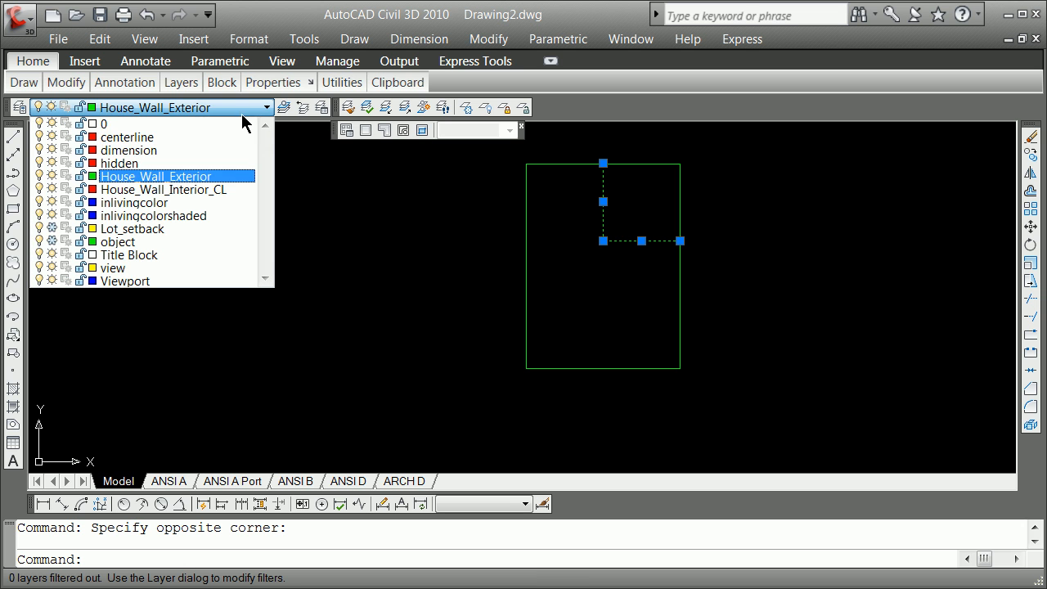
{"action": "left_click", "coordinate": [188, 189]}
{"action": "key", "text": "Escape"}
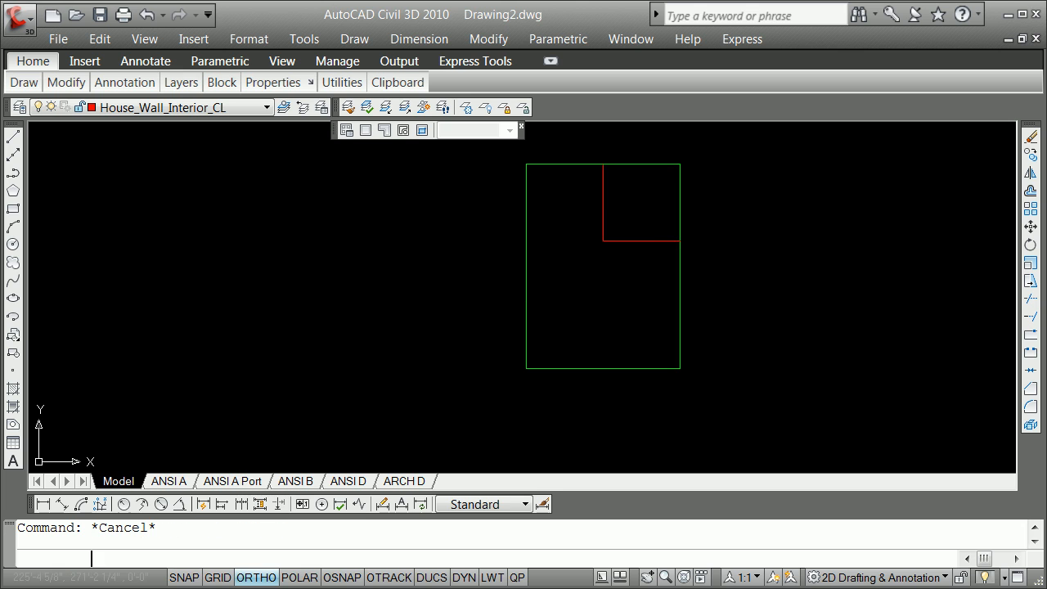
Step: Make House_Wall_Exterior the current layer by picking the house's left wall line as the source object
{"action": "scroll", "coordinate": [680, 180], "scroll_direction": "down", "scroll_amount": 1}
{"action": "scroll", "coordinate": [686, 172], "scroll_direction": "up", "scroll_amount": 1}
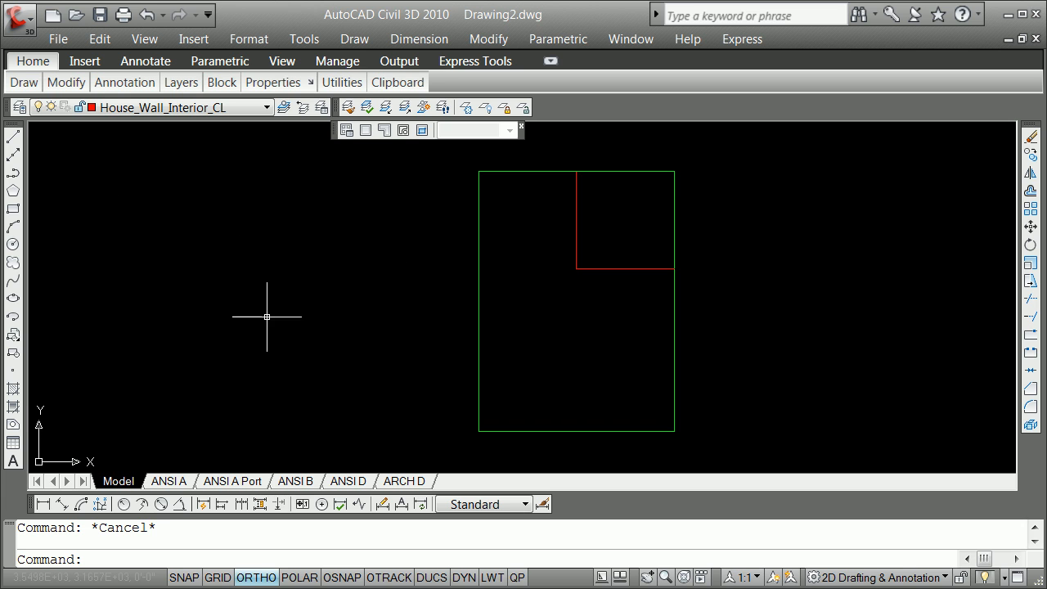
{"action": "mouse_move", "coordinate": [480, 377]}
{"action": "left_click", "coordinate": [285, 108]}
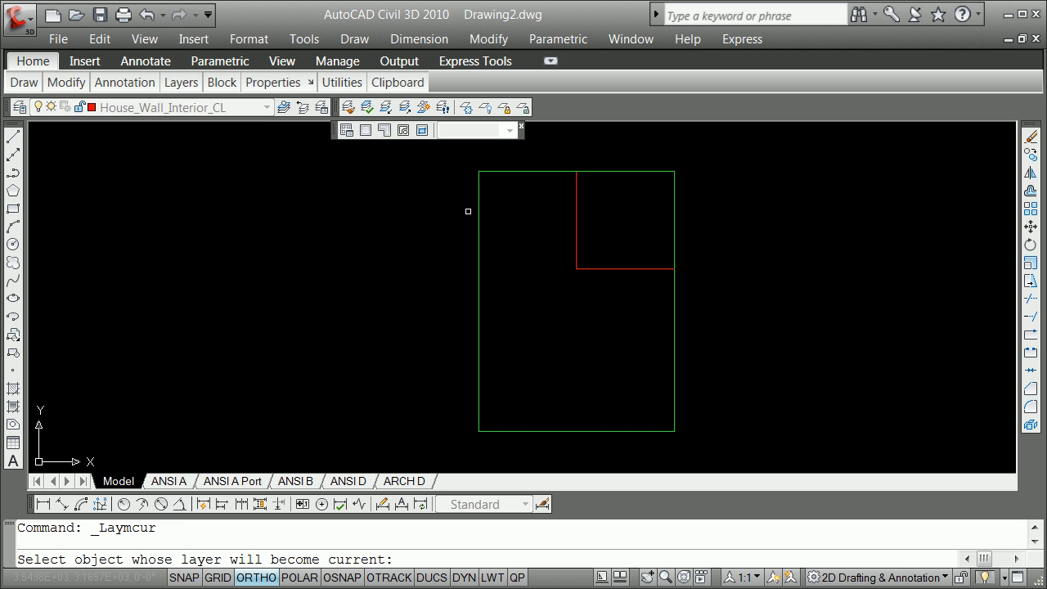
{"action": "left_click", "coordinate": [478, 209]}
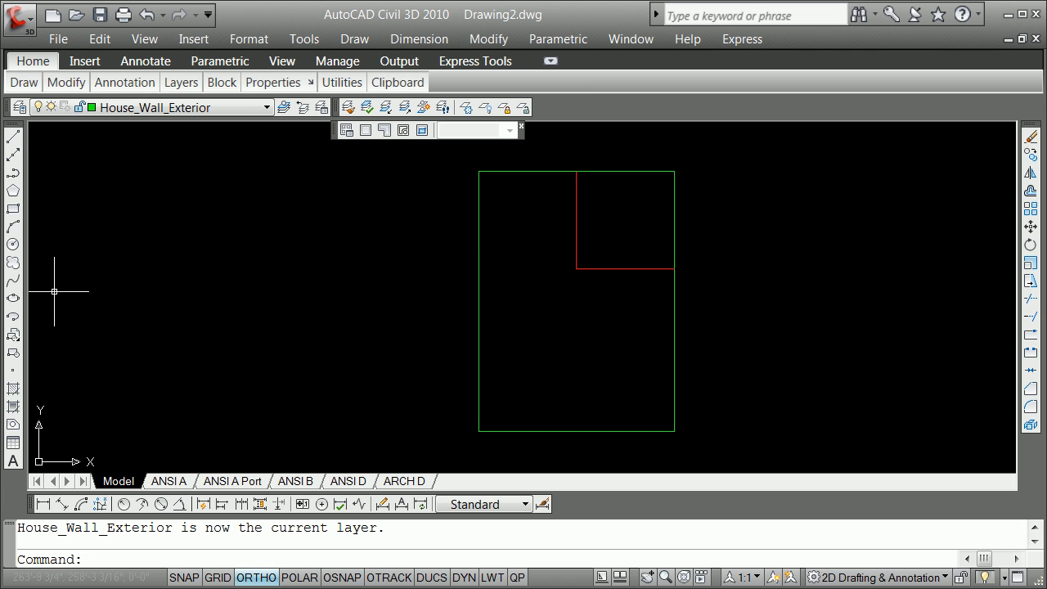
Step: Draw a short vertical line in the empty space to the right of the house
{"action": "left_click", "coordinate": [13, 141]}
{"action": "left_click", "coordinate": [808, 248]}
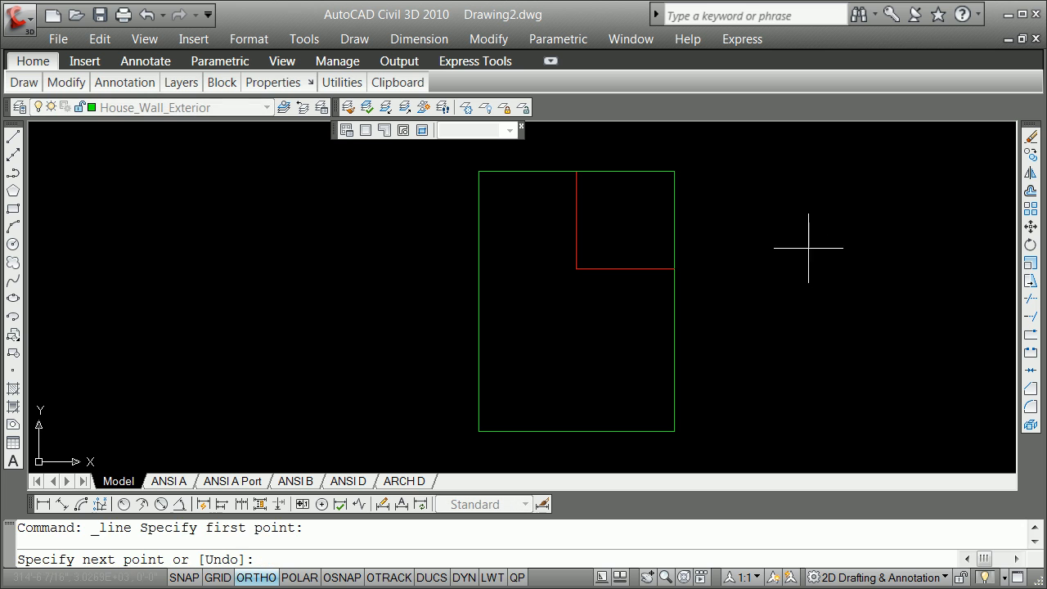
{"action": "key", "text": "Return"}
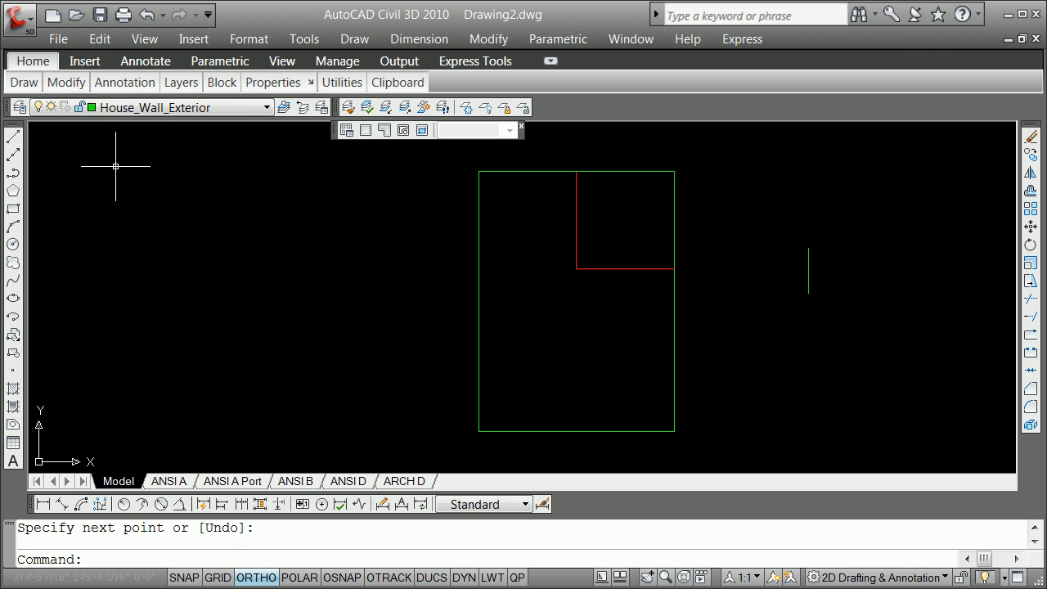
Step: Make the red interior line's layer current and draw a short vertical line just left of the short green one
{"action": "left_click", "coordinate": [282, 108]}
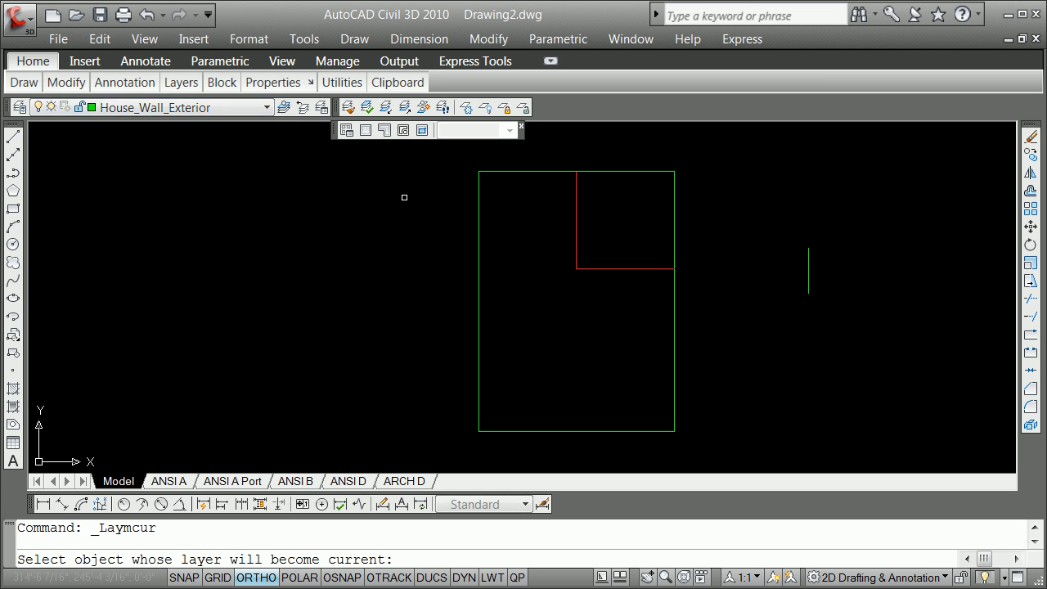
{"action": "left_click", "coordinate": [601, 270]}
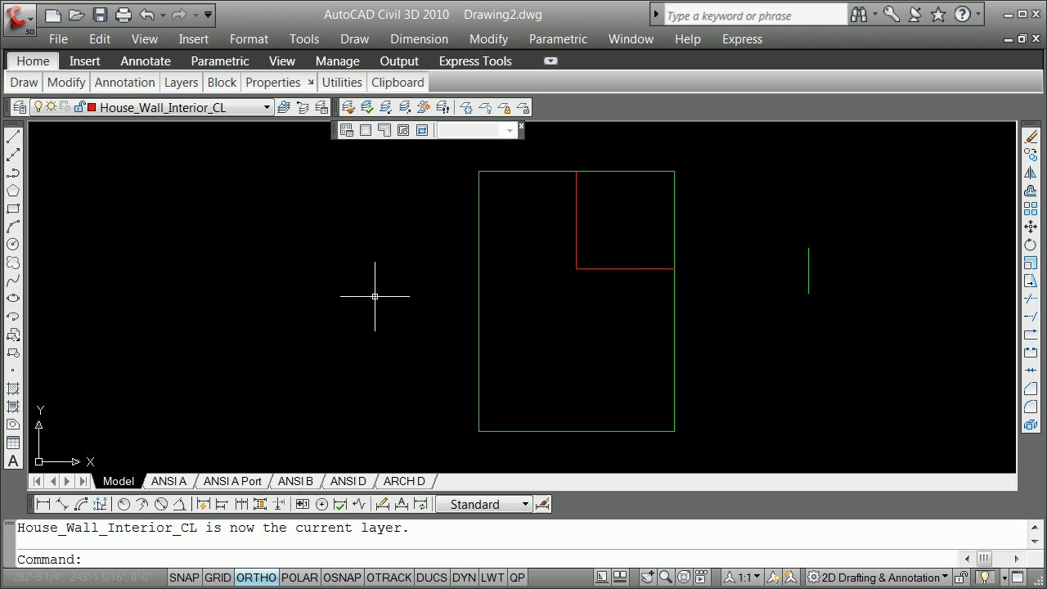
{"action": "left_click", "coordinate": [13, 137]}
{"action": "left_click", "coordinate": [783, 249]}
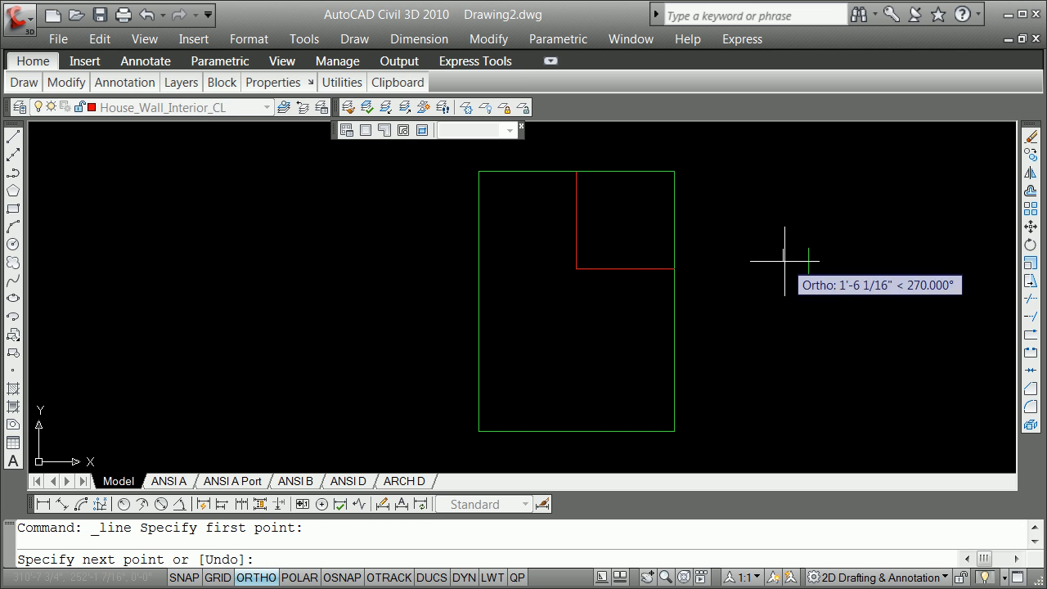
{"action": "left_click", "coordinate": [783, 292]}
{"action": "key", "text": "Return"}
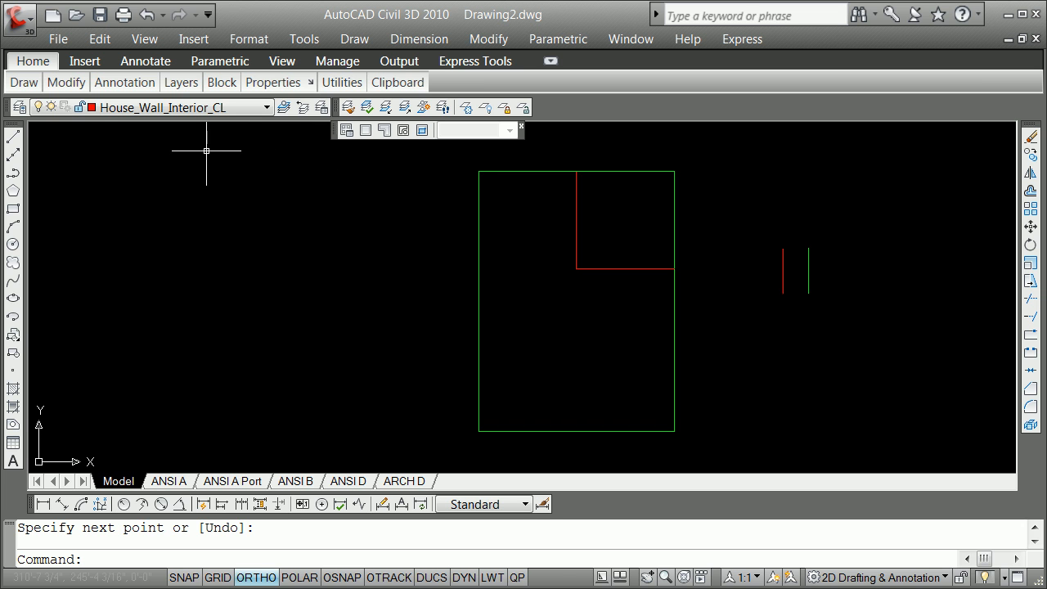
Step: Display the Standard toolbar and undock the Layers II toolbar so it floats over the drawing area
{"action": "right_click", "coordinate": [8, 110]}
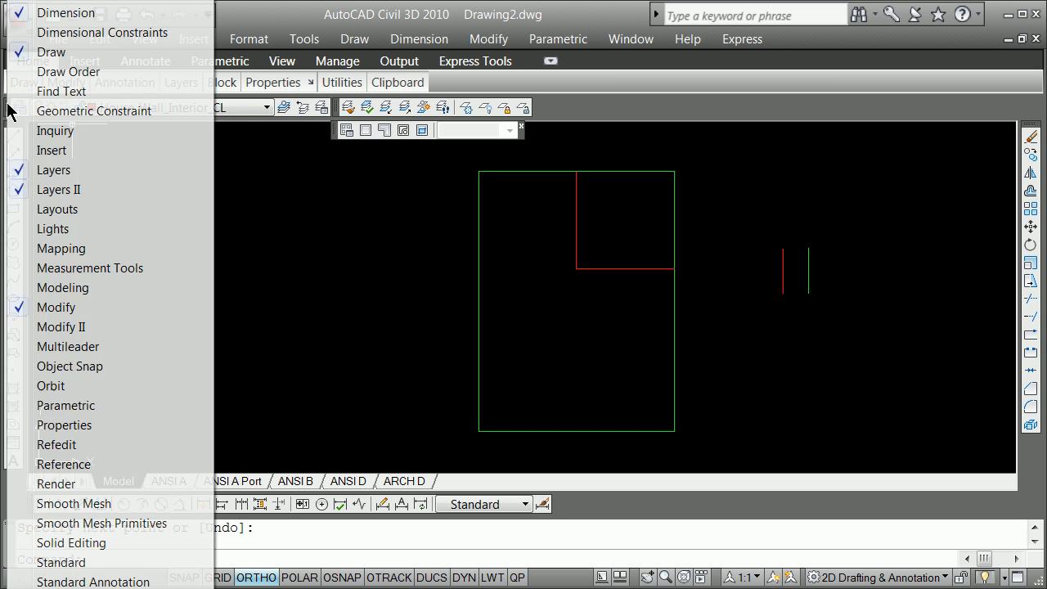
{"action": "left_click", "coordinate": [34, 564]}
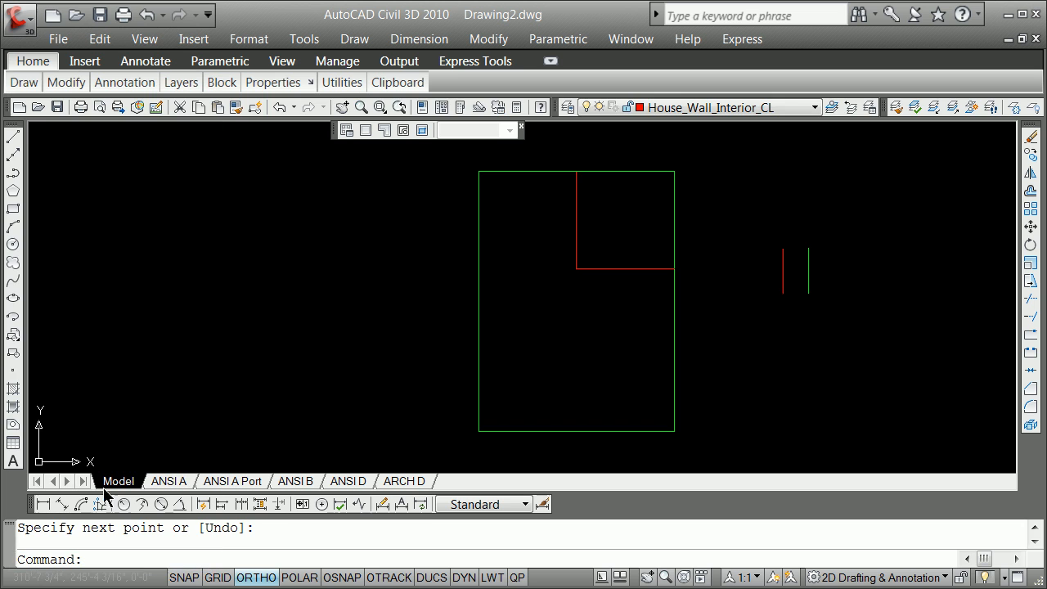
{"action": "left_click_drag", "start_coordinate": [889, 113], "coordinate": [783, 159]}
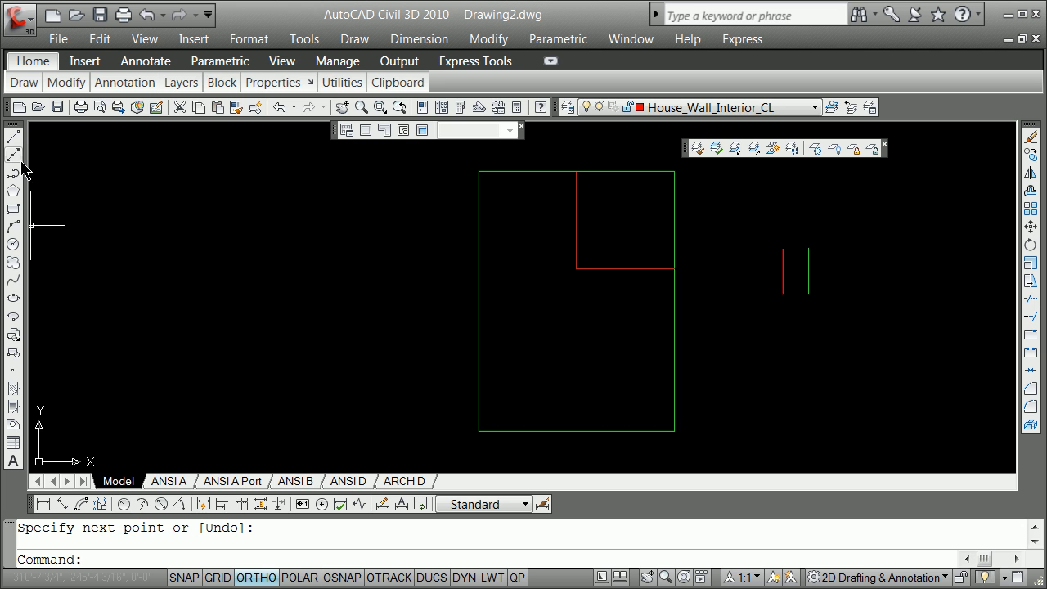
Step: Draw four connected orthogonal line segments inside the lower part of the house, running down, right, up and left
{"action": "left_click", "coordinate": [13, 136]}
{"action": "left_click", "coordinate": [547, 285]}
{"action": "left_click", "coordinate": [547, 372]}
{"action": "left_click", "coordinate": [606, 372]}
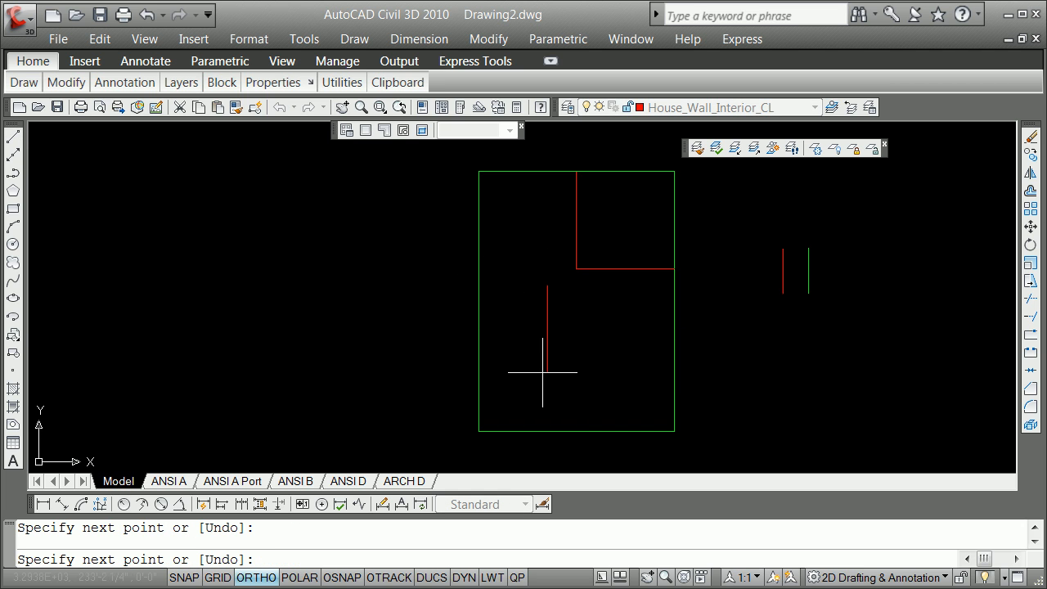
{"action": "left_click", "coordinate": [606, 334]}
{"action": "left_click", "coordinate": [576, 334]}
{"action": "key", "text": "Return"}
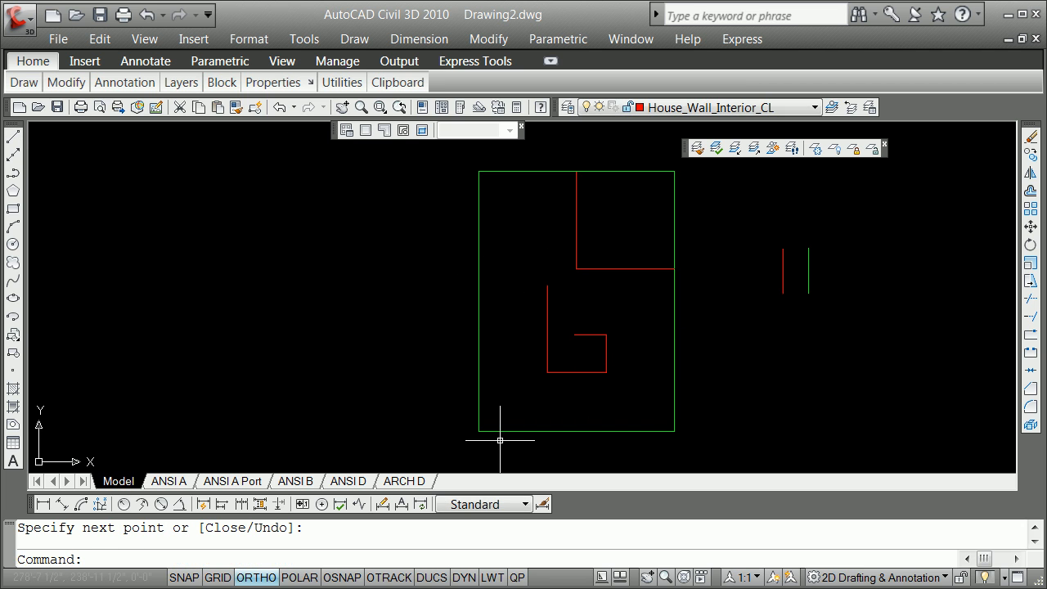
Step: Change the short upper segment of the four-segment line inside the house to the layer of the green exterior wall
{"action": "left_click", "coordinate": [699, 148]}
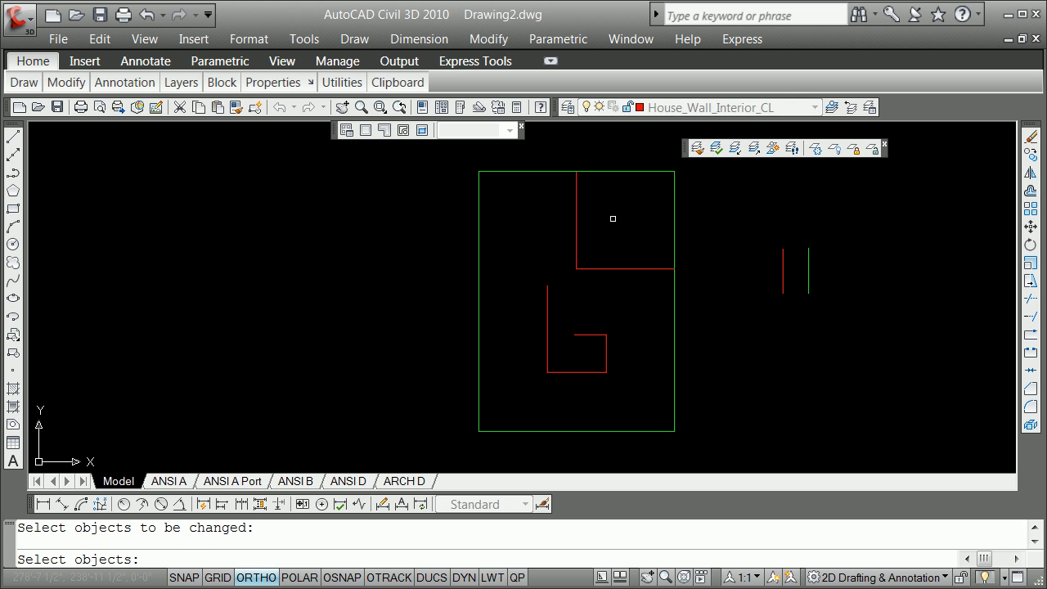
{"action": "left_click", "coordinate": [589, 335]}
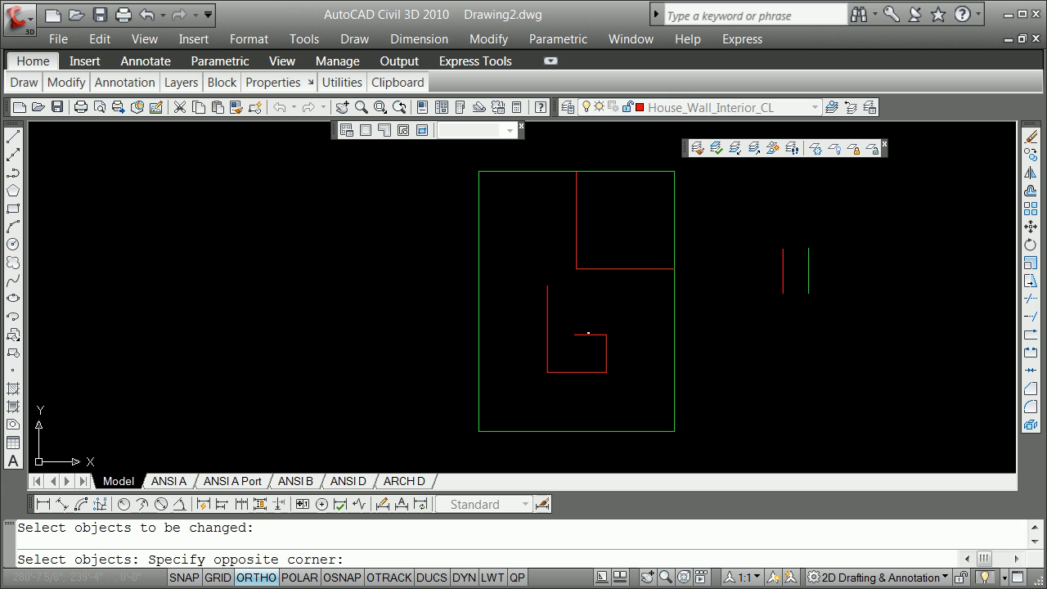
{"action": "left_click", "coordinate": [584, 334]}
{"action": "left_click", "coordinate": [585, 333]}
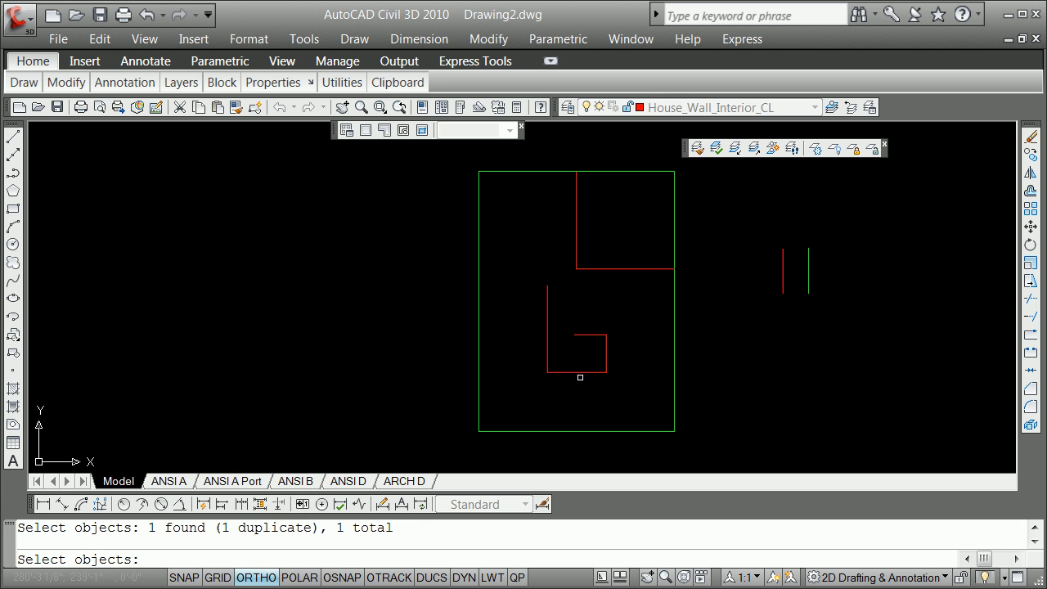
{"action": "key", "text": "Return"}
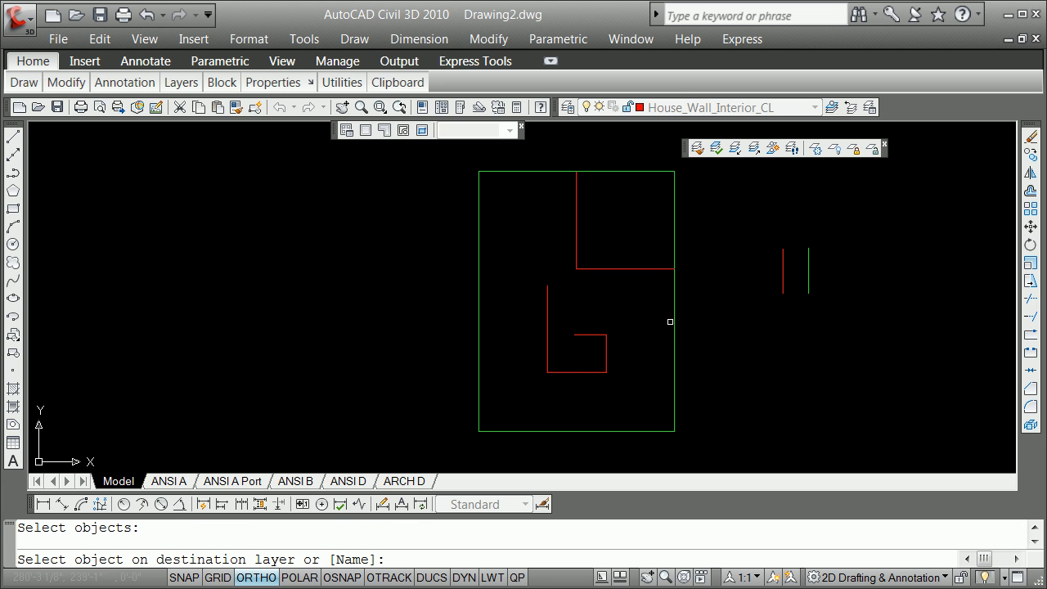
{"action": "left_click", "coordinate": [674, 317]}
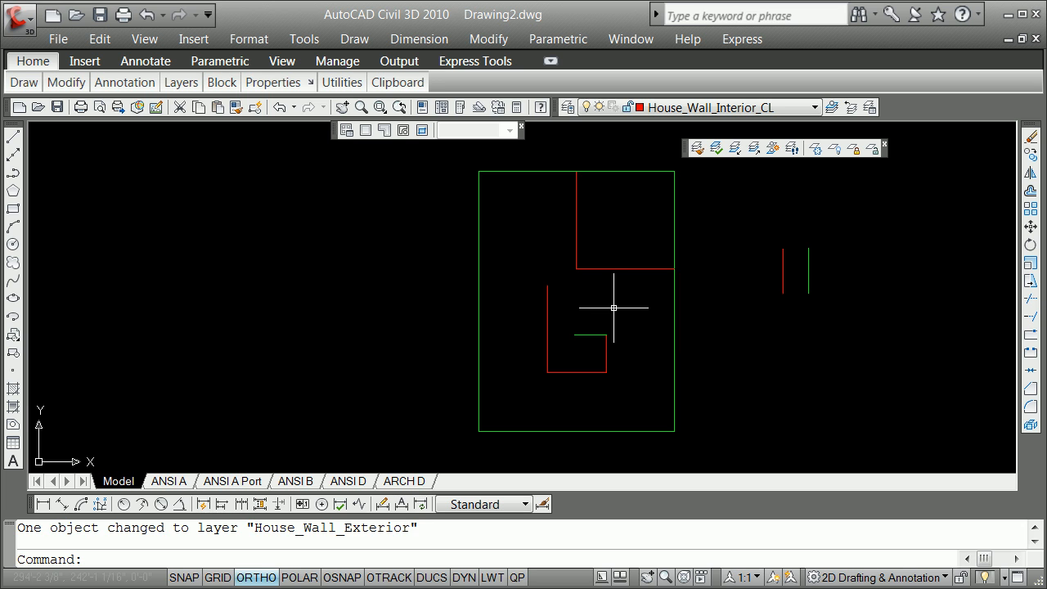
{"action": "key", "text": "Escape"}
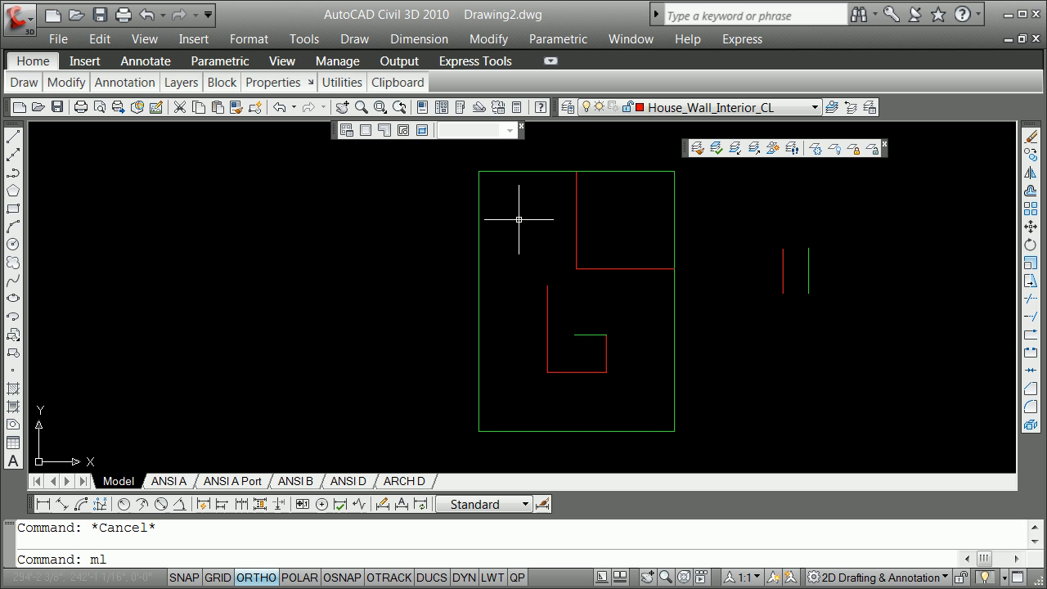
Step: Draw a horizontal multiline that starts in the empty space beside the house and crosses its left wall
{"action": "key", "text": "Return"}
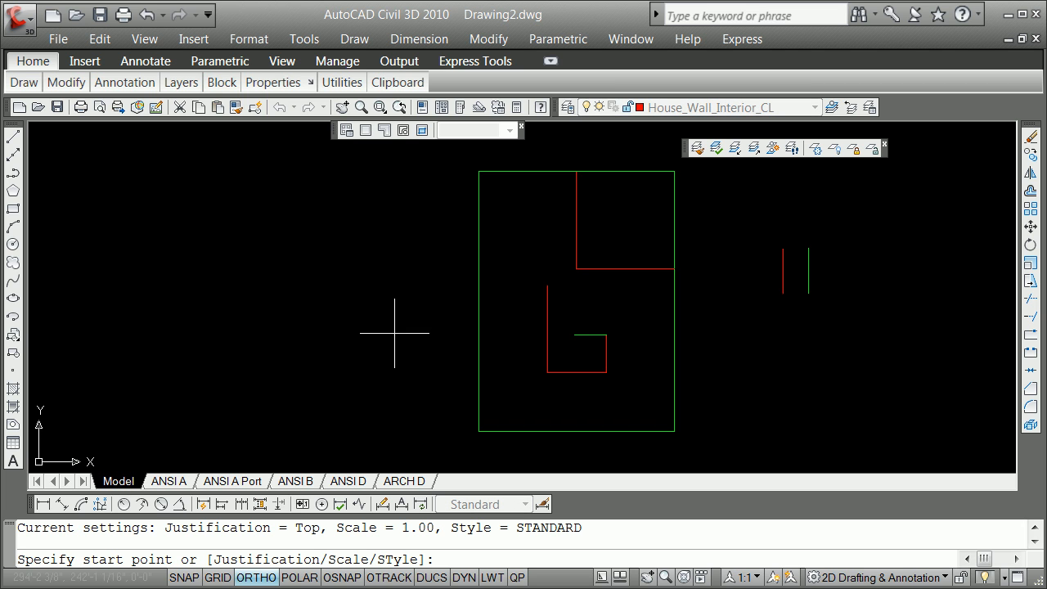
{"action": "left_click", "coordinate": [374, 311]}
{"action": "left_click", "coordinate": [499, 327]}
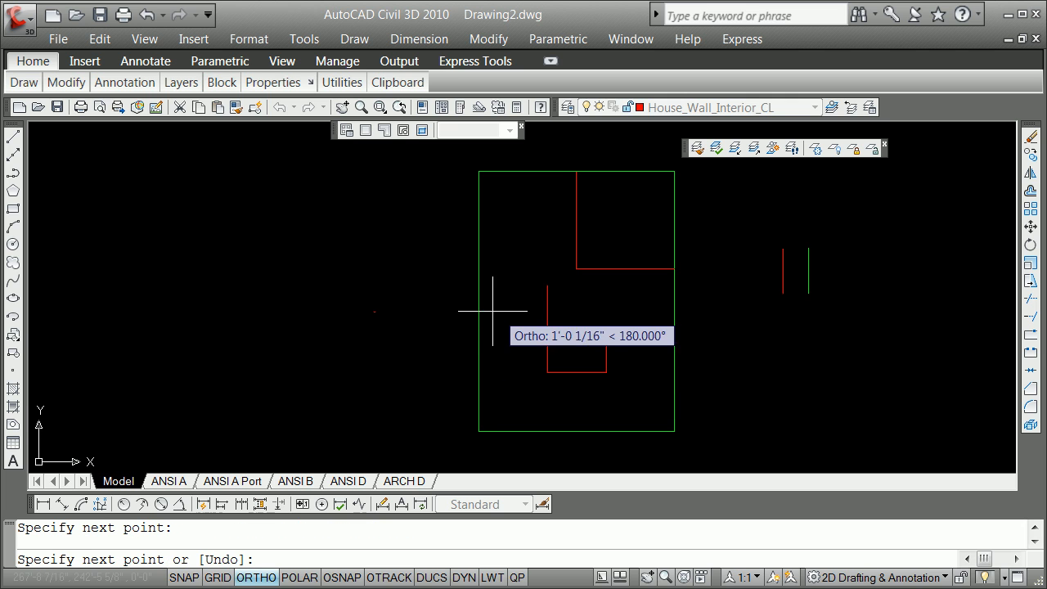
{"action": "scroll", "coordinate": [454, 307], "scroll_direction": "up", "scroll_amount": 8}
{"action": "key", "text": "Return"}
{"action": "scroll", "coordinate": [455, 314], "scroll_direction": "down", "scroll_amount": 6}
{"action": "scroll", "coordinate": [474, 334], "scroll_direction": "up", "scroll_amount": 6}
{"action": "scroll", "coordinate": [529, 294], "scroll_direction": "down", "scroll_amount": 6}
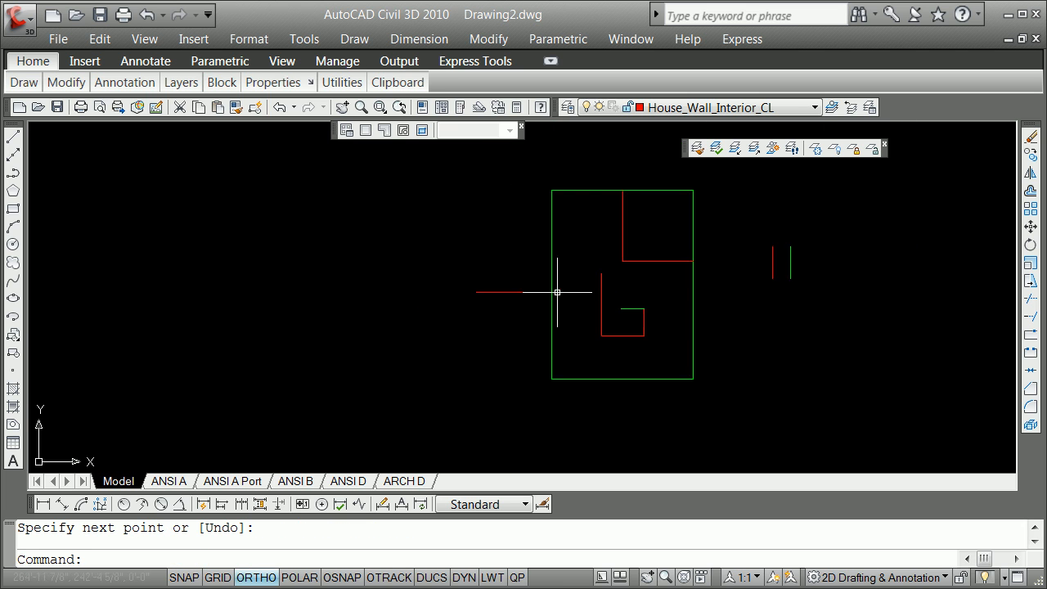
{"action": "scroll", "coordinate": [564, 282], "scroll_direction": "up", "scroll_amount": 5}
{"action": "scroll", "coordinate": [564, 281], "scroll_direction": "down", "scroll_amount": 1}
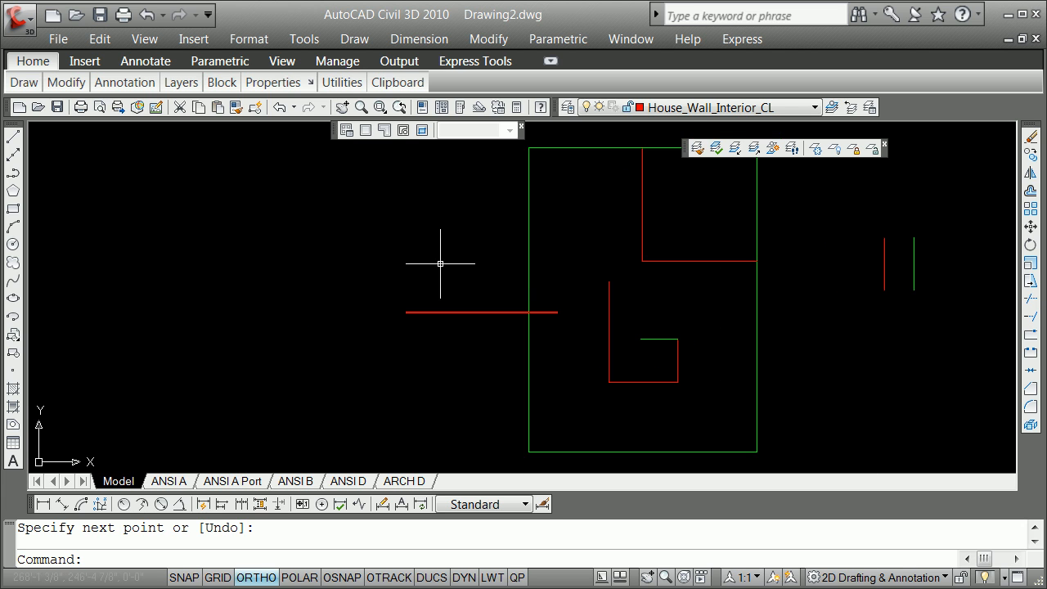
{"action": "scroll", "coordinate": [465, 305], "scroll_direction": "up", "scroll_amount": 5}
Step: Try to offset the horizontal multiline with the Through option to a point above it
{"action": "type", "text": "o"}
{"action": "key", "text": "Return"}
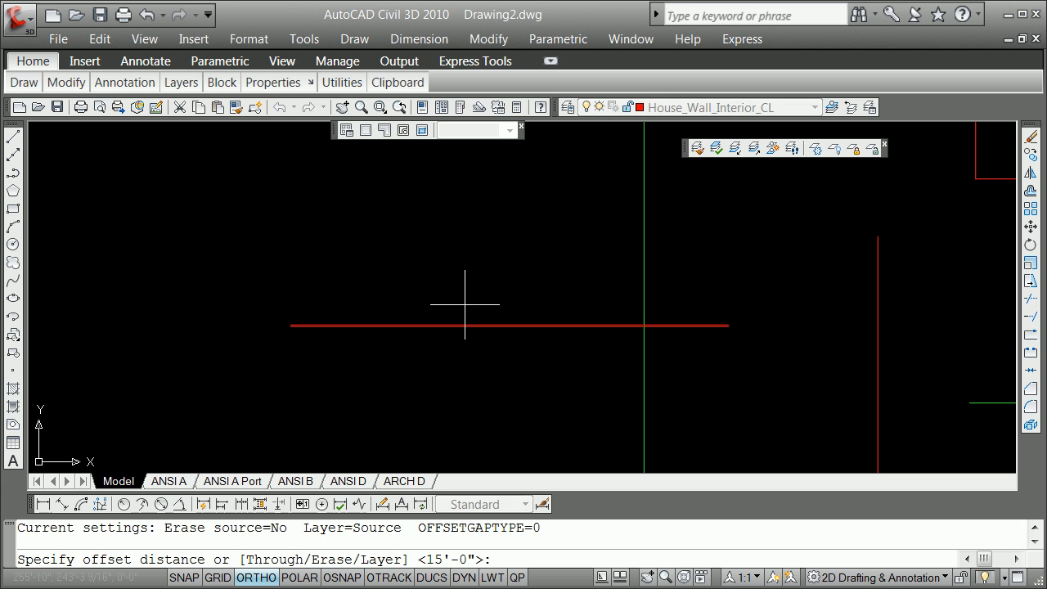
{"action": "type", "text": "t"}
{"action": "key", "text": "Return"}
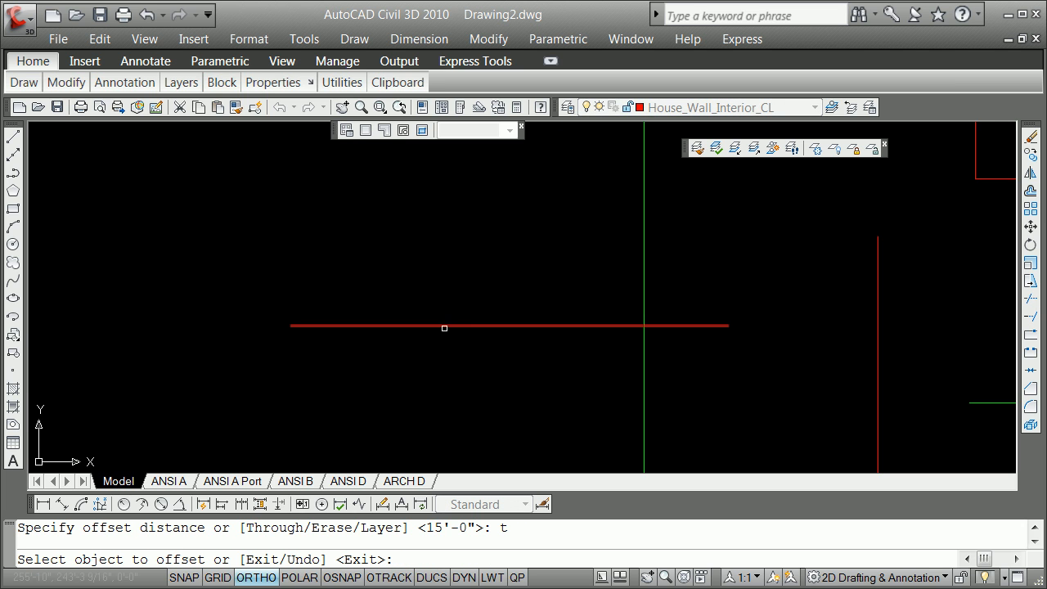
{"action": "left_click", "coordinate": [444, 328]}
{"action": "left_click", "coordinate": [438, 288]}
{"action": "key", "text": "Escape"}
{"action": "key", "text": "Escape"}
Step: Copy the horizontal multiline by its left grip, with Ortho turned off, to the upper part of the house starting near the left wall
{"action": "scroll", "coordinate": [436, 290], "scroll_direction": "down", "scroll_amount": 2}
{"action": "scroll", "coordinate": [436, 310], "scroll_direction": "down", "scroll_amount": 5}
{"action": "scroll", "coordinate": [438, 306], "scroll_direction": "up", "scroll_amount": 5}
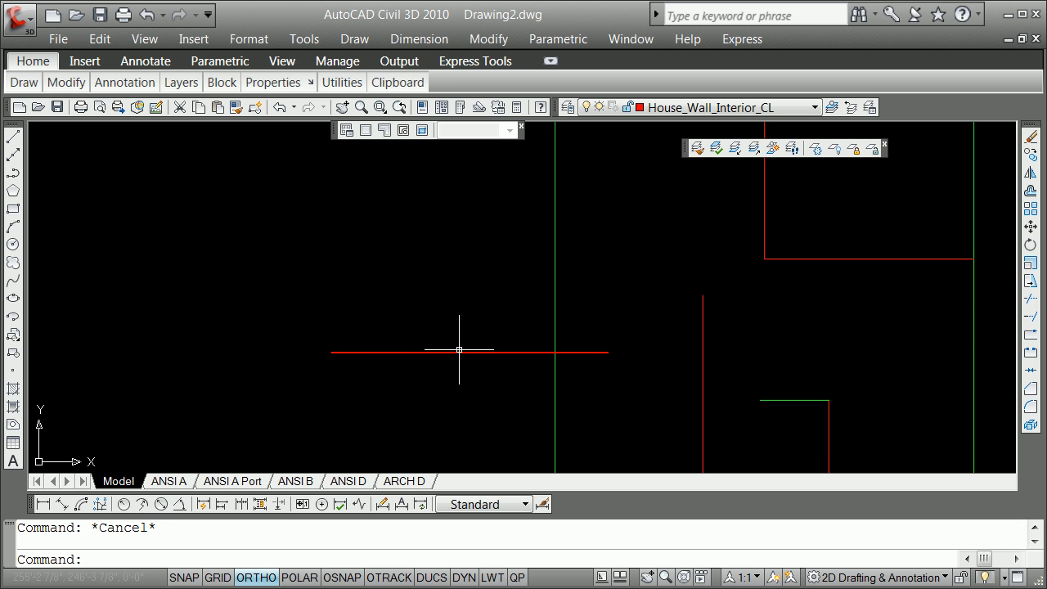
{"action": "left_click", "coordinate": [459, 350]}
{"action": "scroll", "coordinate": [286, 333], "scroll_direction": "up", "scroll_amount": 3}
{"action": "scroll", "coordinate": [412, 392], "scroll_direction": "up", "scroll_amount": 2}
{"action": "left_click", "coordinate": [439, 402]}
{"action": "key", "text": "space"}
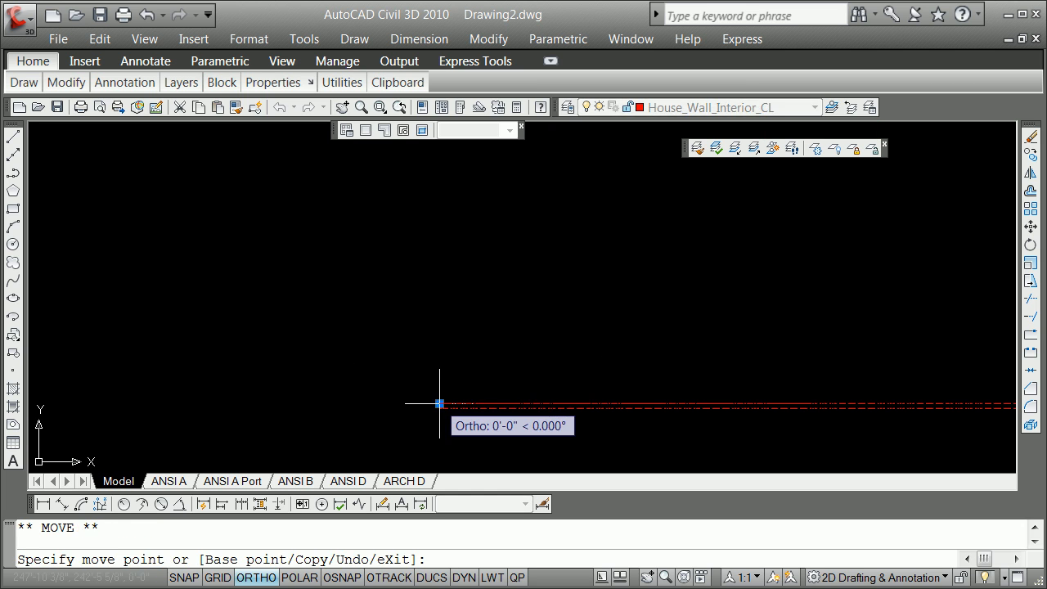
{"action": "type", "text": "c"}
{"action": "key", "text": "Return"}
{"action": "scroll", "coordinate": [451, 286], "scroll_direction": "down", "scroll_amount": 3}
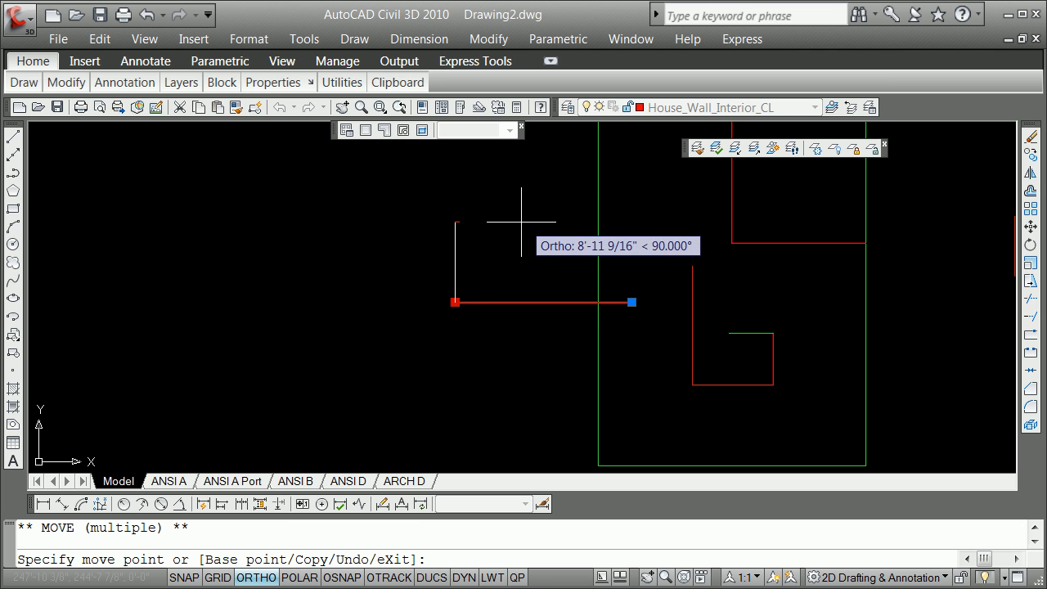
{"action": "left_click", "coordinate": [250, 577]}
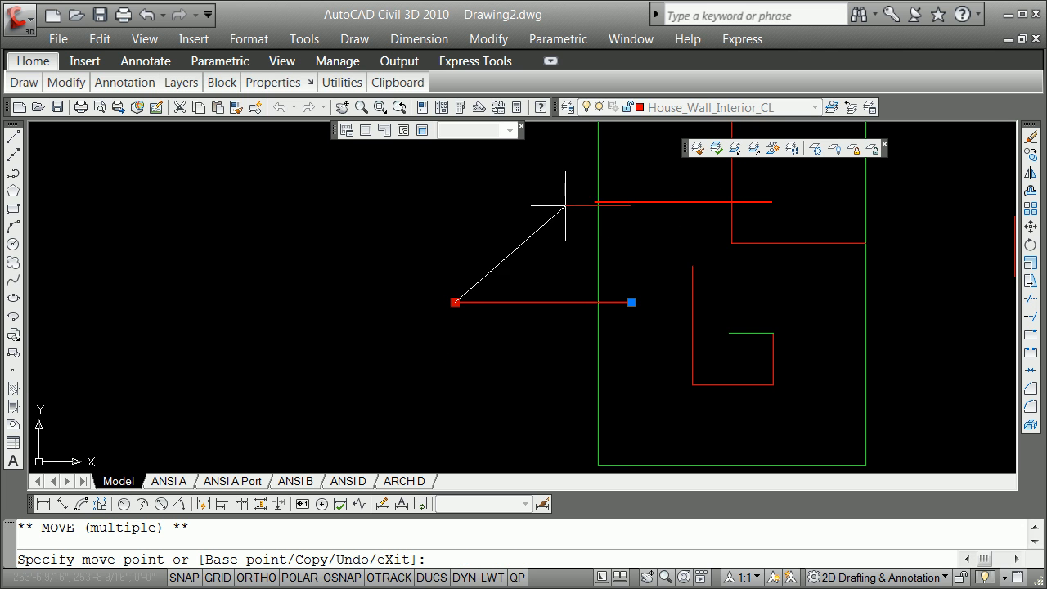
{"action": "key", "text": "Escape"}
{"action": "scroll", "coordinate": [636, 218], "scroll_direction": "down", "scroll_amount": 5}
{"action": "scroll", "coordinate": [646, 206], "scroll_direction": "up", "scroll_amount": 6}
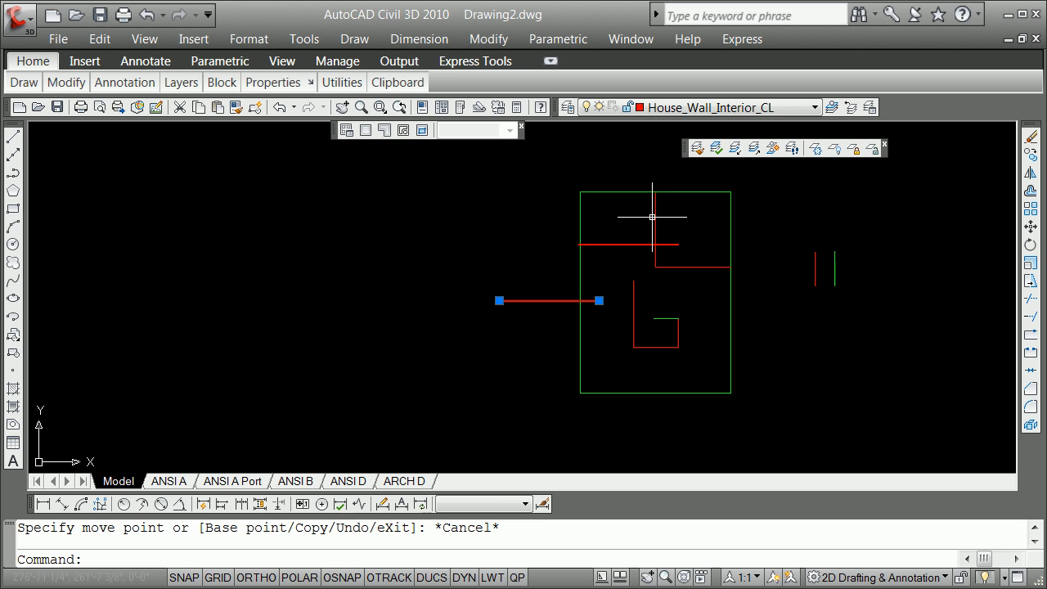
{"action": "key", "text": "Escape"}
{"action": "scroll", "coordinate": [605, 253], "scroll_direction": "up", "scroll_amount": 5}
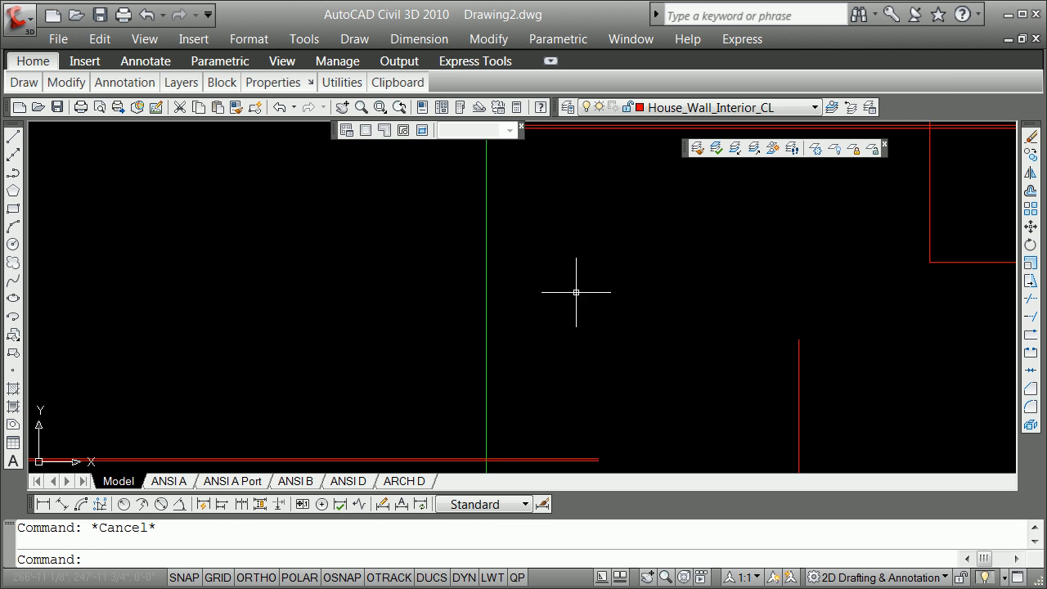
{"action": "scroll", "coordinate": [539, 298], "scroll_direction": "down", "scroll_amount": 5}
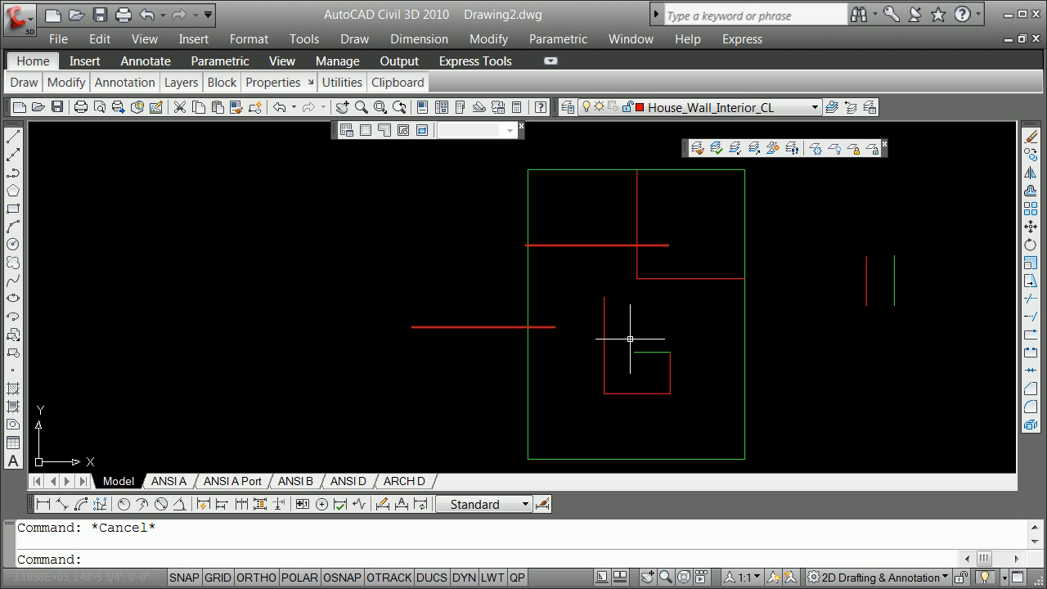
{"action": "scroll", "coordinate": [581, 348], "scroll_direction": "down", "scroll_amount": 4}
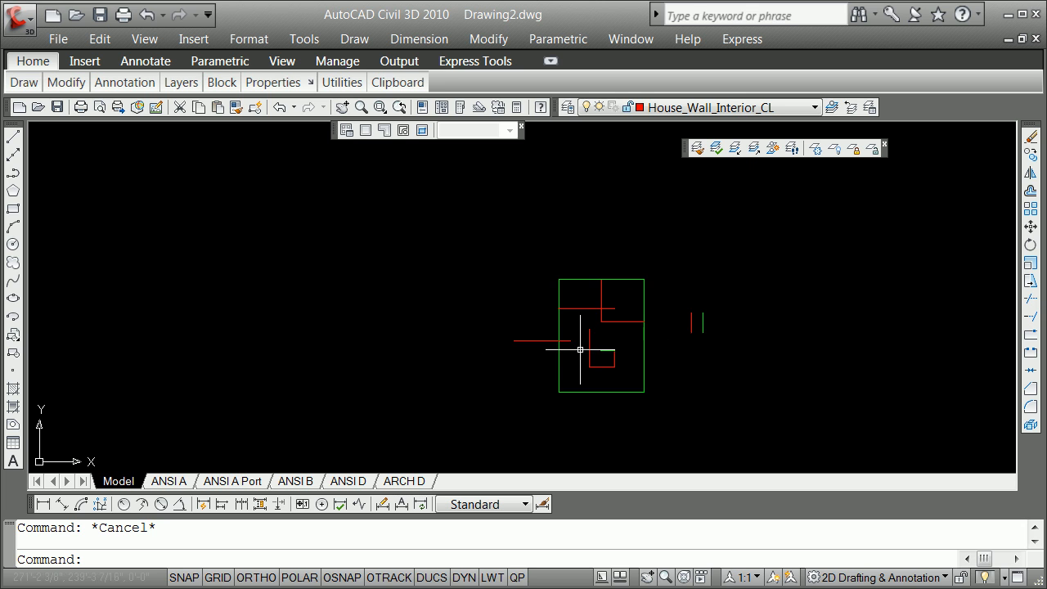
{"action": "scroll", "coordinate": [601, 365], "scroll_direction": "up", "scroll_amount": 3}
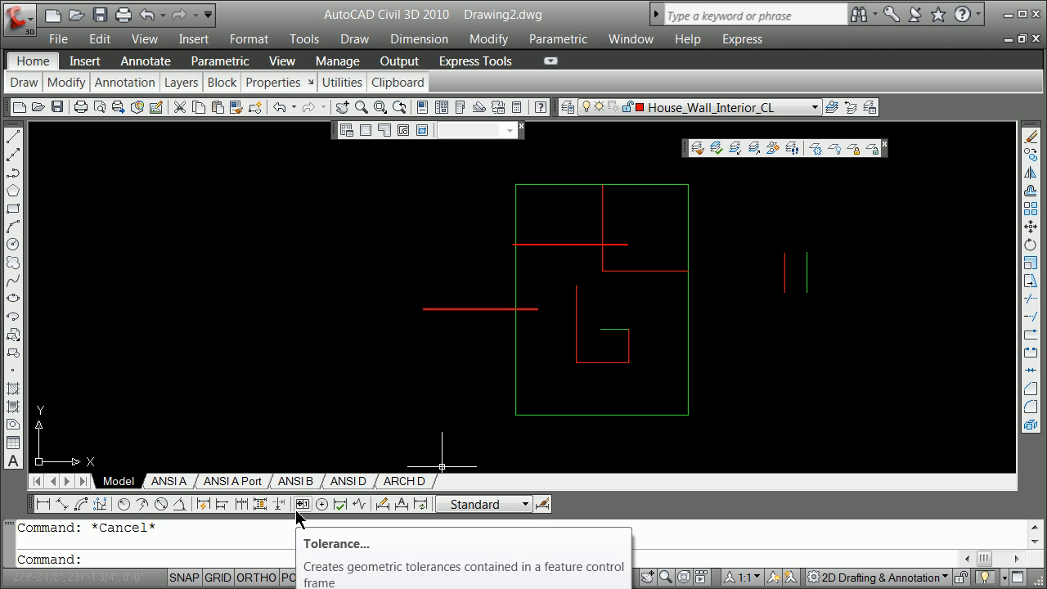
Step: Review the available dimension styles in the style list and the Dimension Style Manager, leaving them as they are
{"action": "left_click", "coordinate": [524, 505]}
{"action": "left_click", "coordinate": [524, 505]}
{"action": "left_click", "coordinate": [524, 505]}
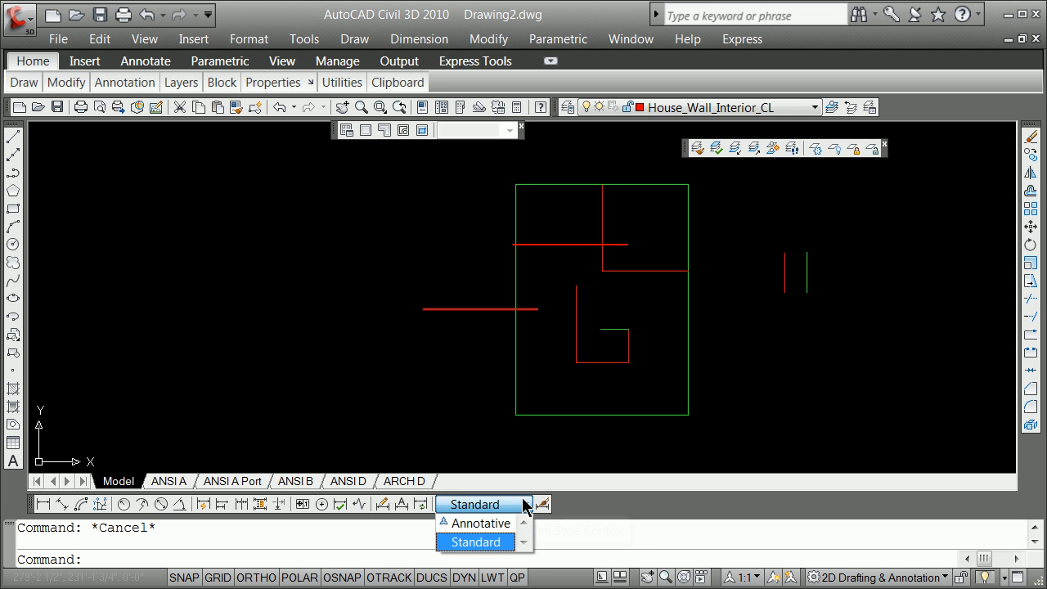
{"action": "left_click", "coordinate": [524, 505]}
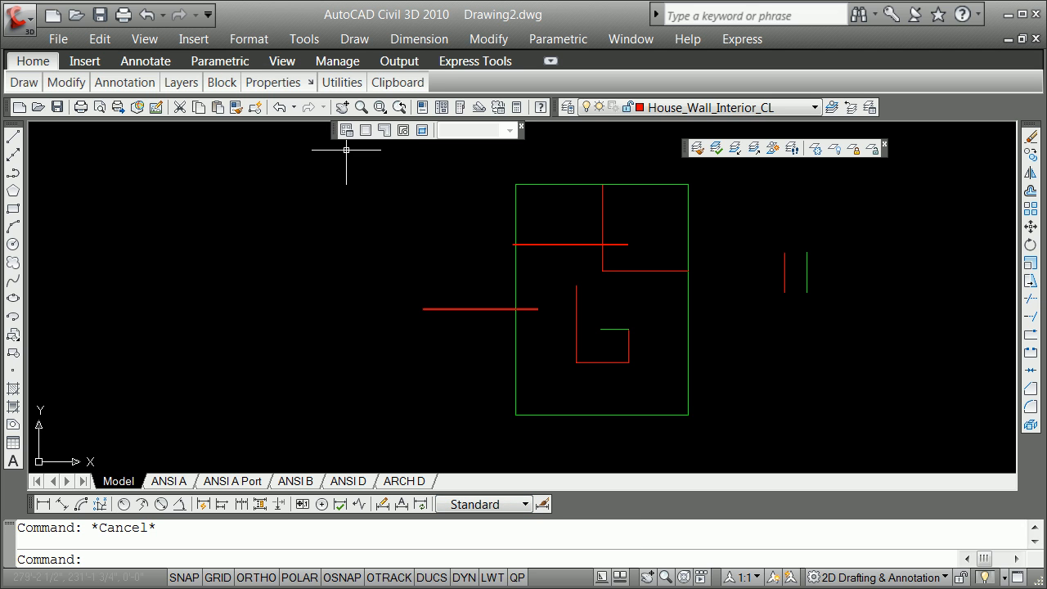
{"action": "left_click", "coordinate": [247, 39]}
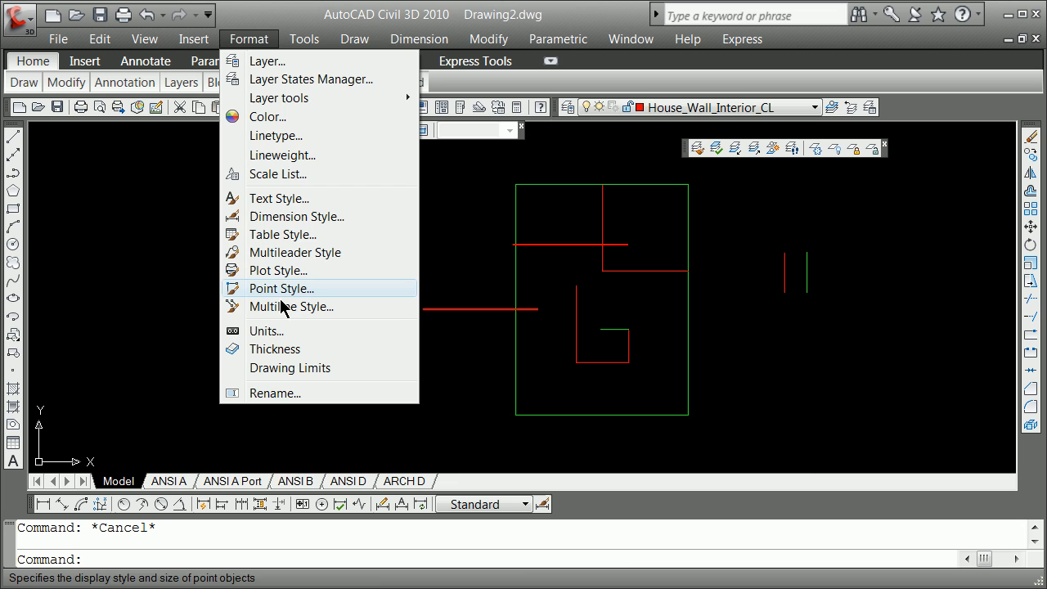
{"action": "left_click", "coordinate": [294, 216]}
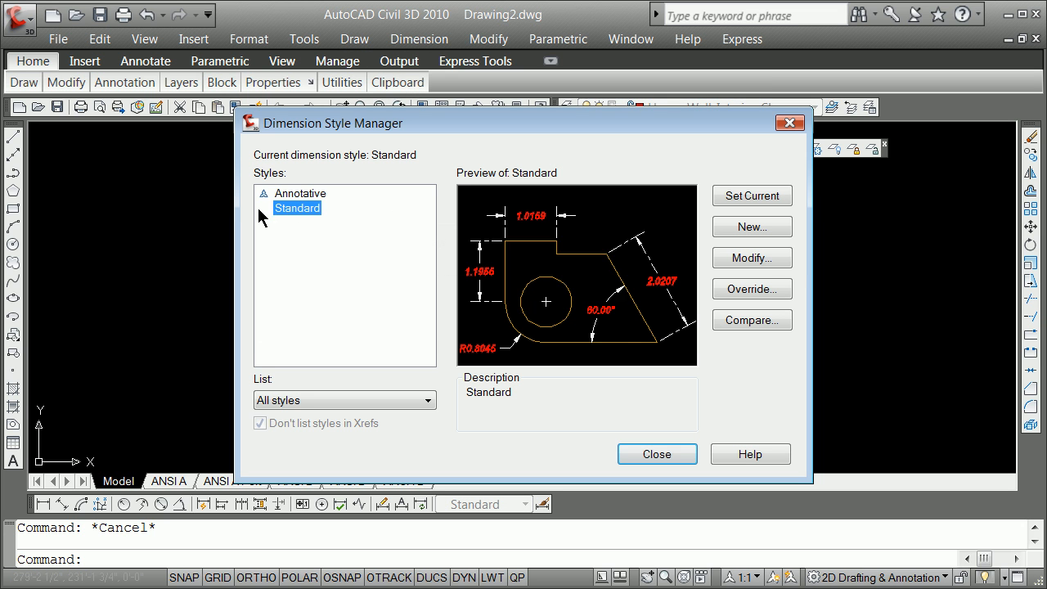
{"action": "left_click", "coordinate": [672, 455]}
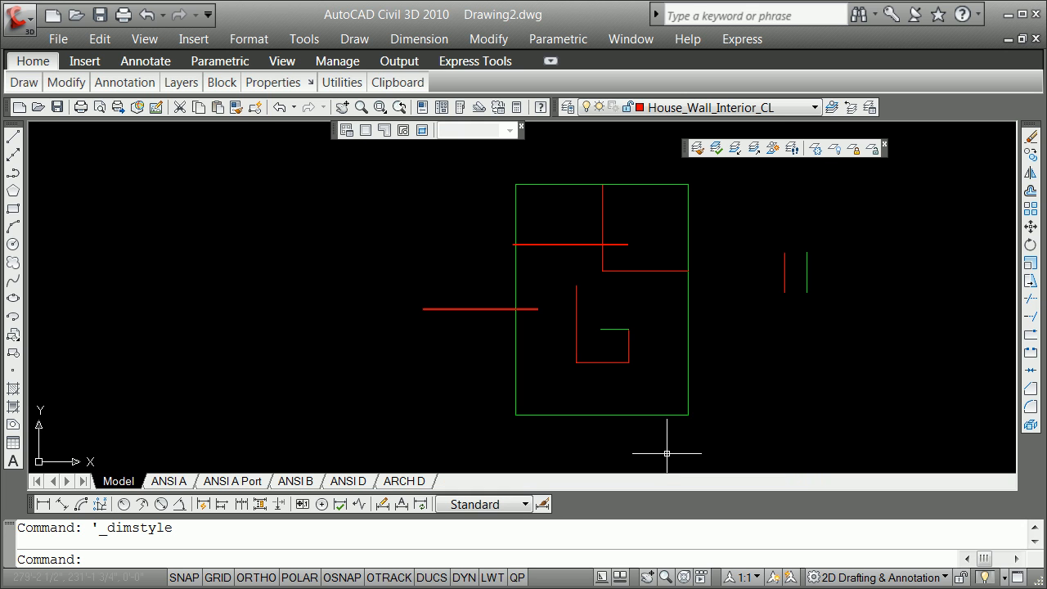
{"action": "scroll", "coordinate": [593, 424], "scroll_direction": "up", "scroll_amount": 5}
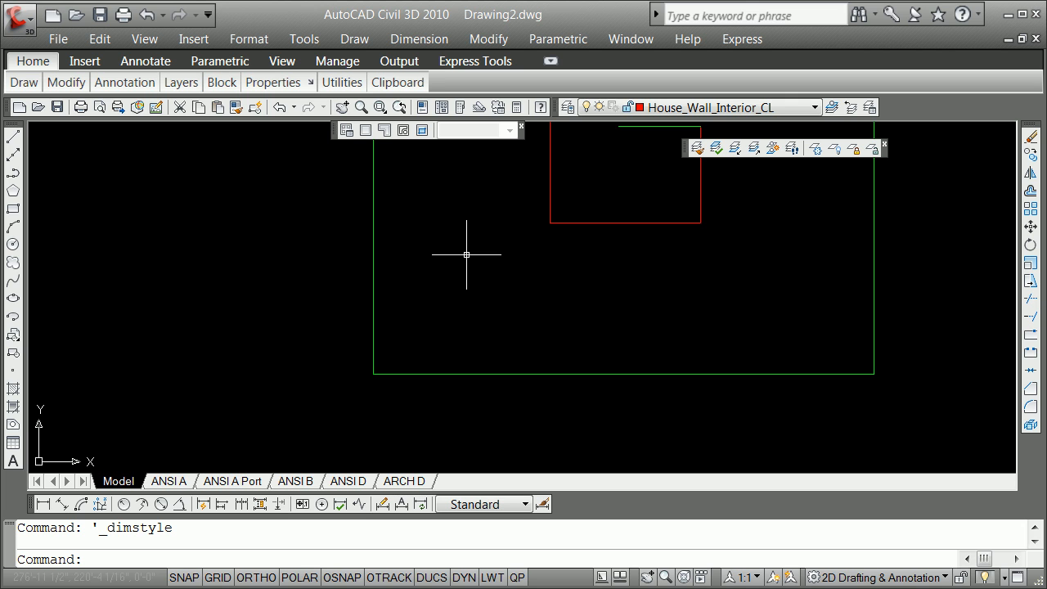
{"action": "scroll", "coordinate": [577, 434], "scroll_direction": "down", "scroll_amount": 8}
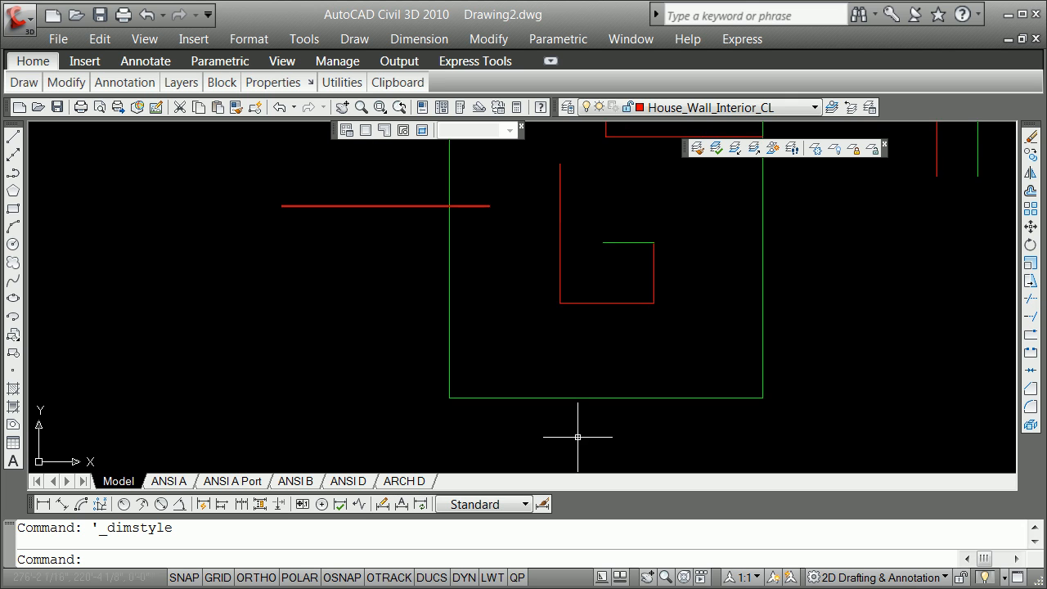
{"action": "scroll", "coordinate": [581, 426], "scroll_direction": "up", "scroll_amount": 3}
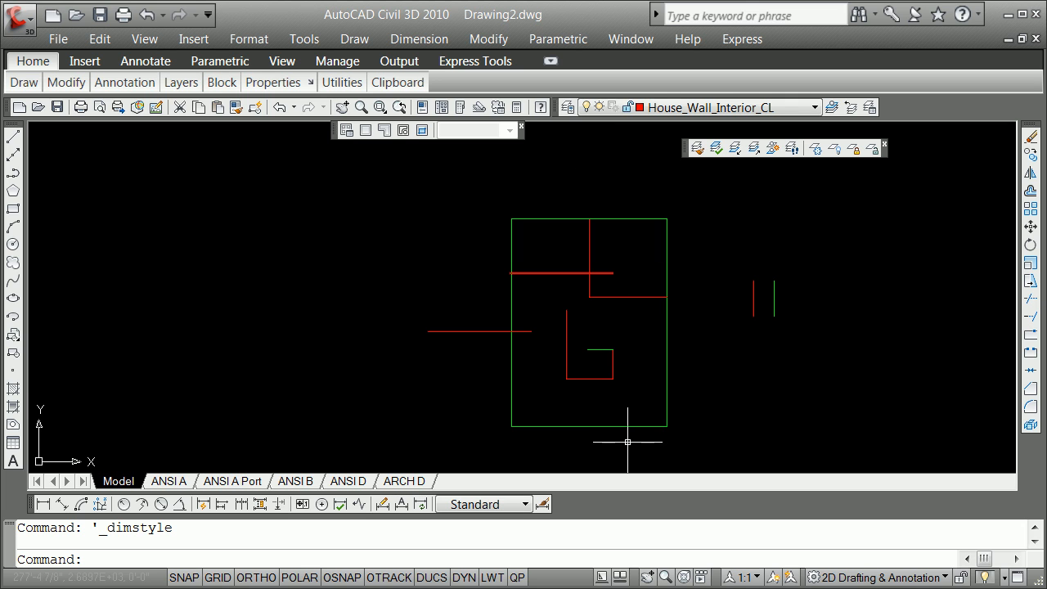
{"action": "scroll", "coordinate": [633, 456], "scroll_direction": "up", "scroll_amount": 2}
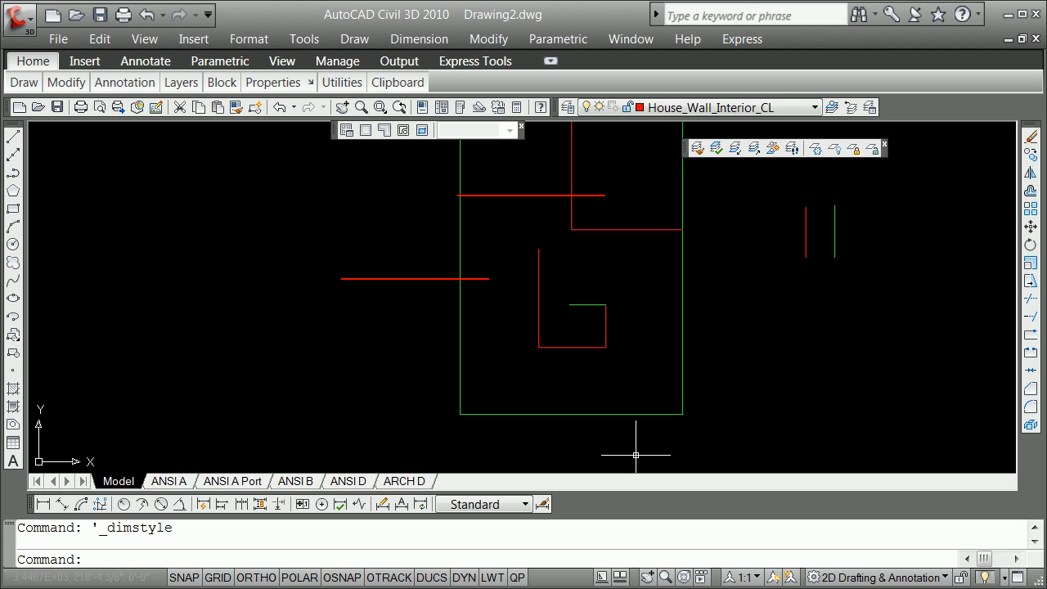
{"action": "scroll", "coordinate": [634, 453], "scroll_direction": "down", "scroll_amount": 4}
{"action": "scroll", "coordinate": [620, 466], "scroll_direction": "up", "scroll_amount": 3}
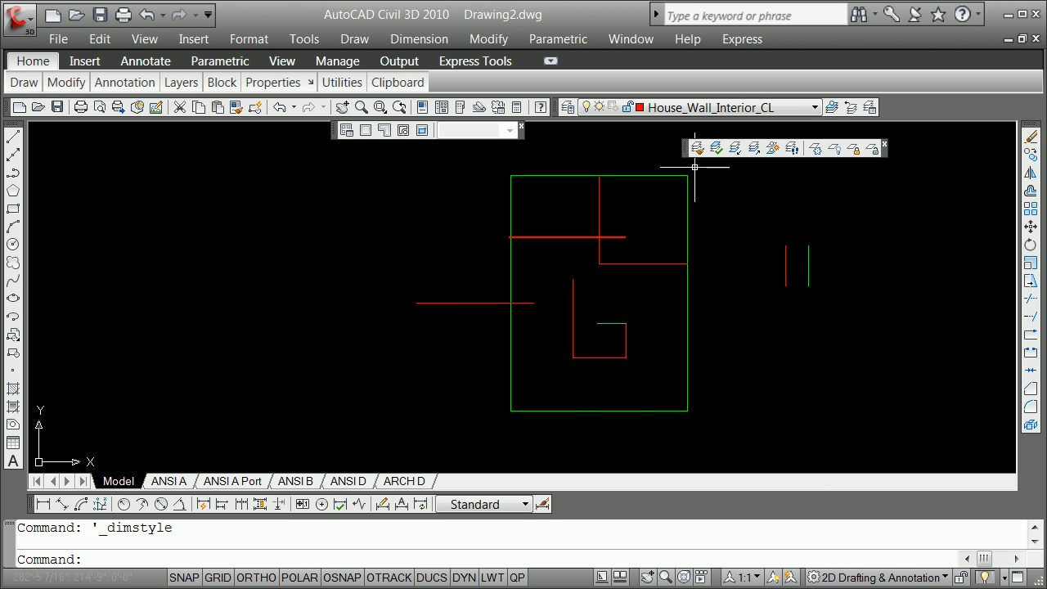
Step: Make the dimension layer current and add an aligned dimension below the house's bottom wall, between its two corner endpoints
{"action": "left_click", "coordinate": [815, 107]}
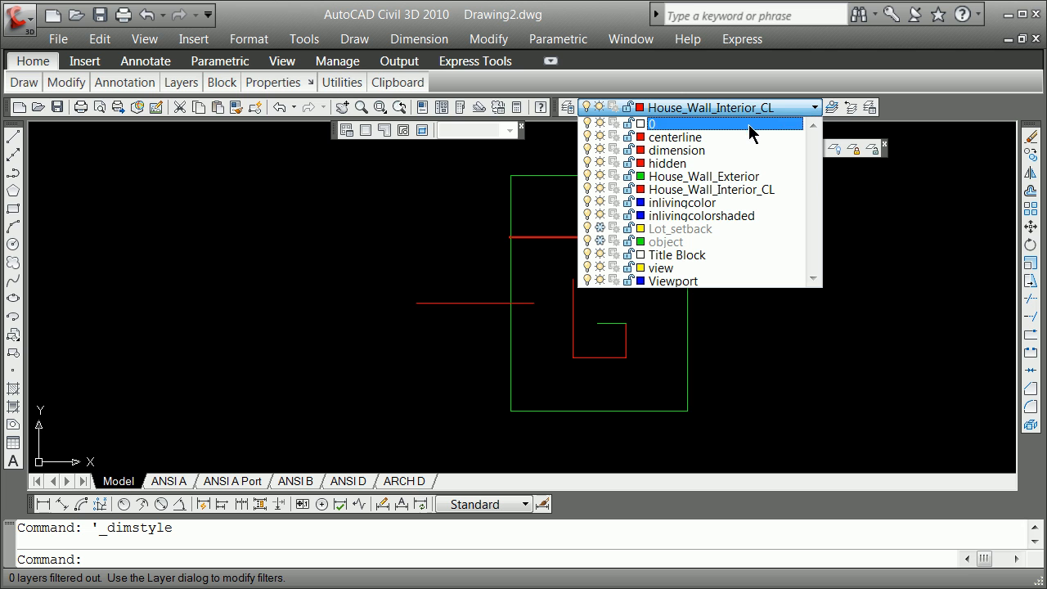
{"action": "left_click", "coordinate": [743, 151]}
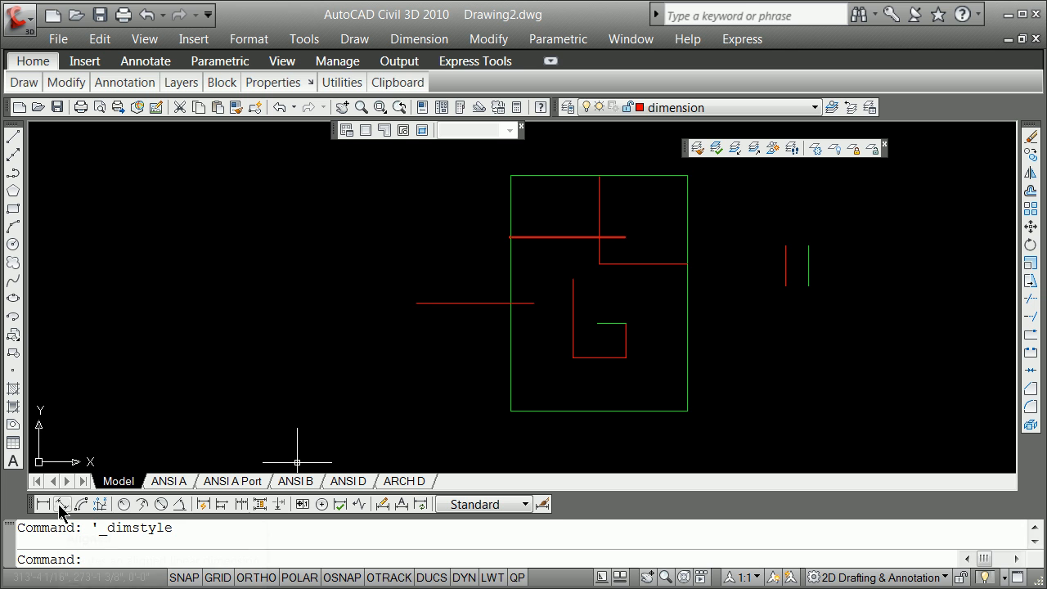
{"action": "left_click", "coordinate": [61, 504]}
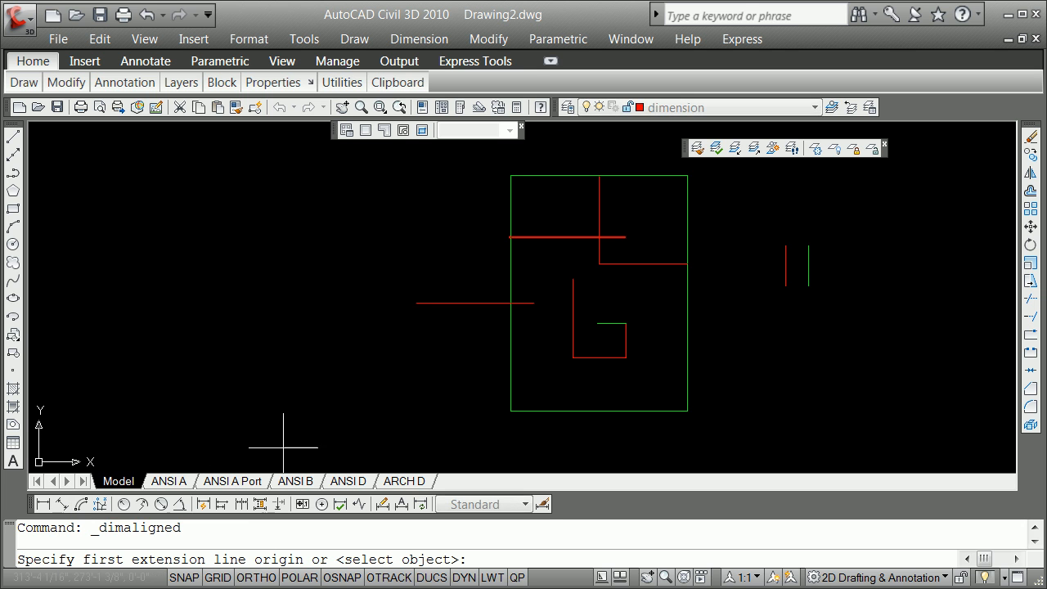
{"action": "right_click", "coordinate": [342, 422], "text": "shift"}
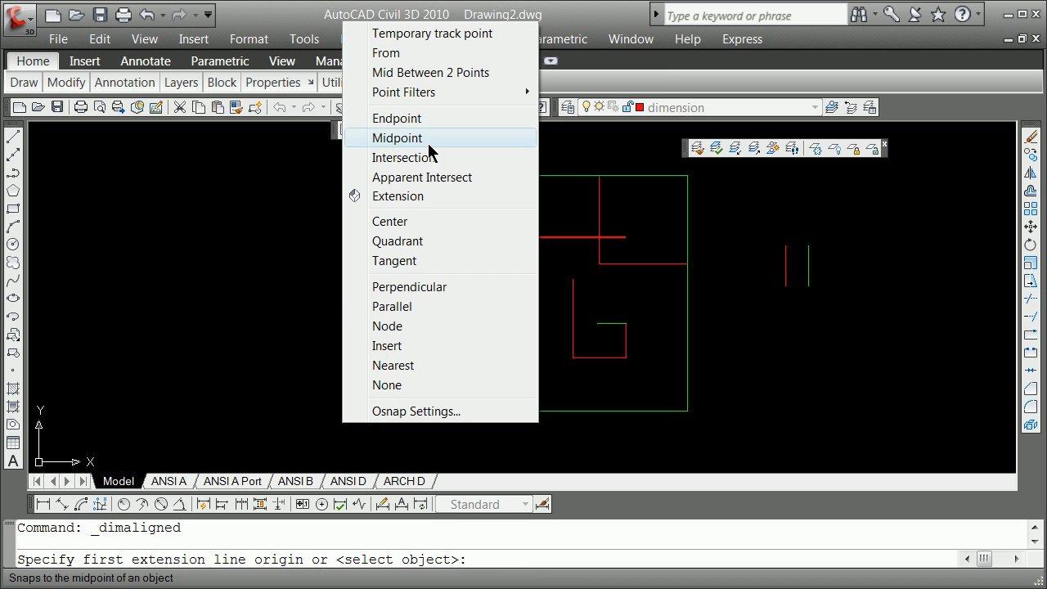
{"action": "left_click", "coordinate": [433, 117]}
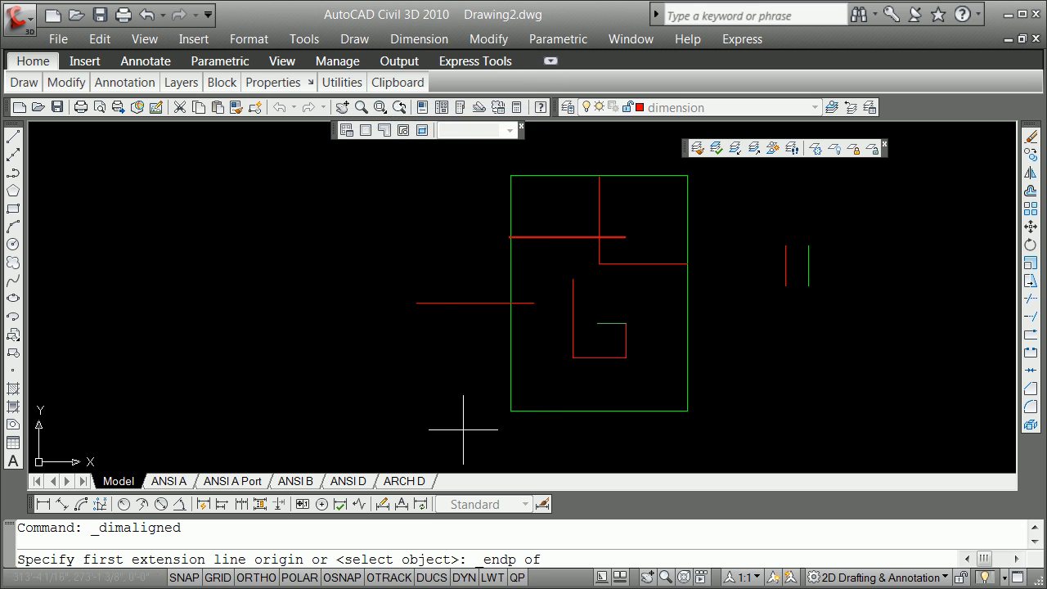
{"action": "left_click", "coordinate": [510, 410]}
{"action": "right_click", "coordinate": [556, 432], "text": "shift"}
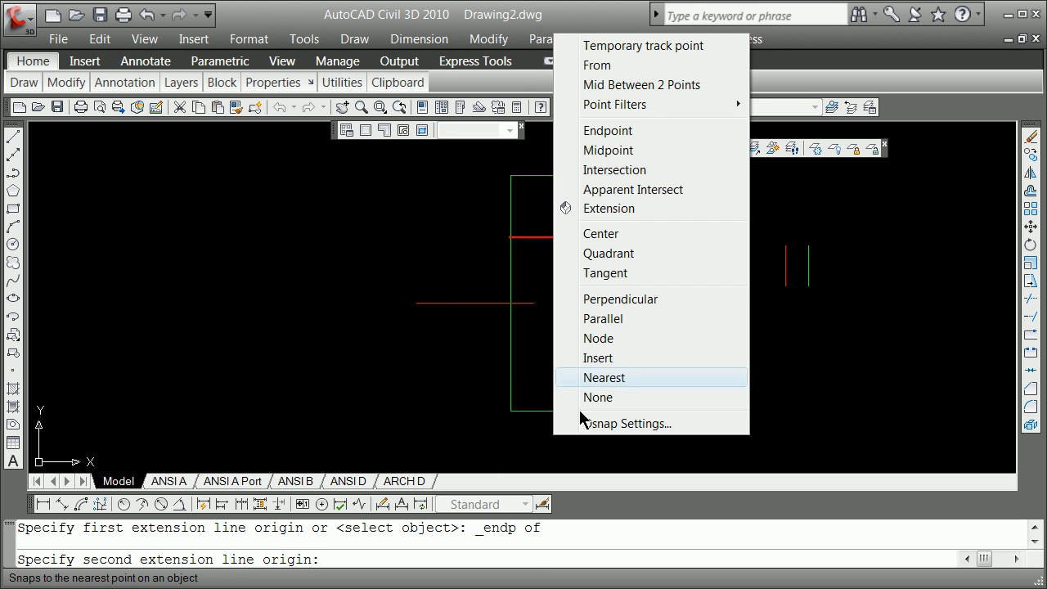
{"action": "left_click", "coordinate": [656, 131]}
{"action": "left_click", "coordinate": [683, 435]}
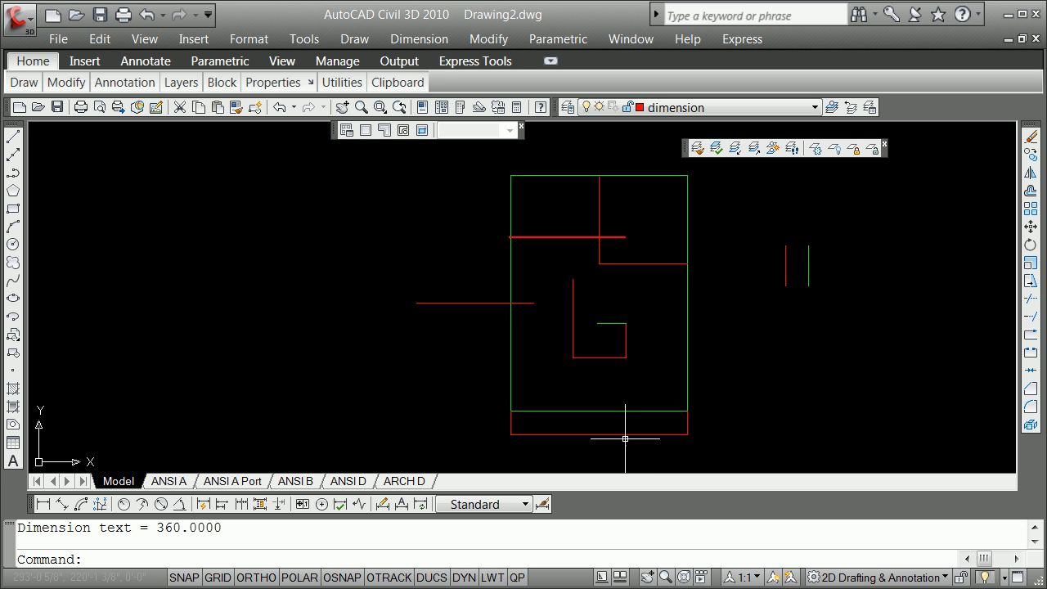
Step: Set the Standard dimension style's overall scale to 10 and make the style current
{"action": "left_click", "coordinate": [250, 41]}
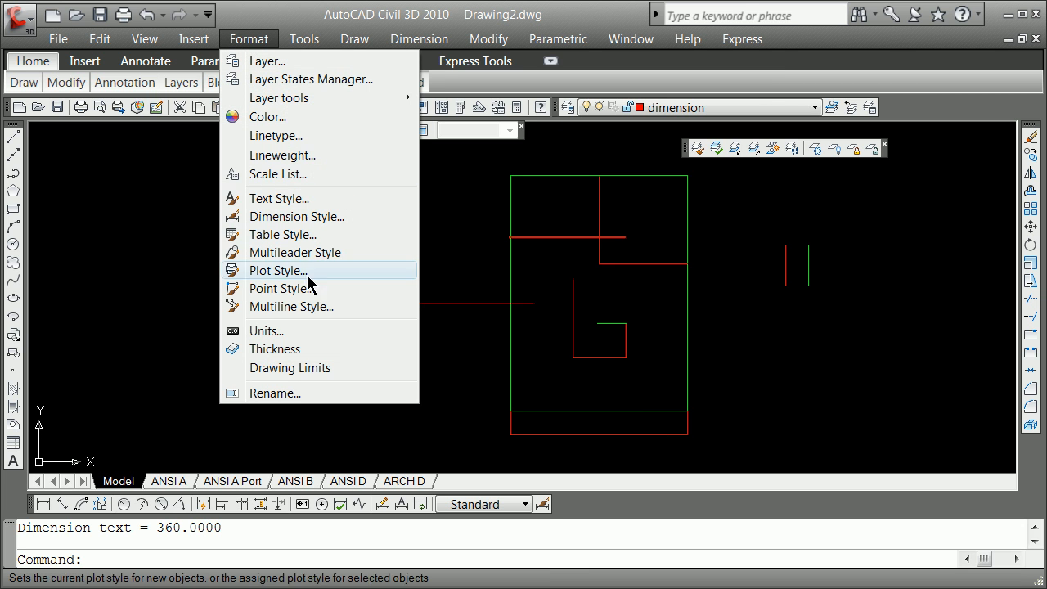
{"action": "left_click", "coordinate": [342, 217]}
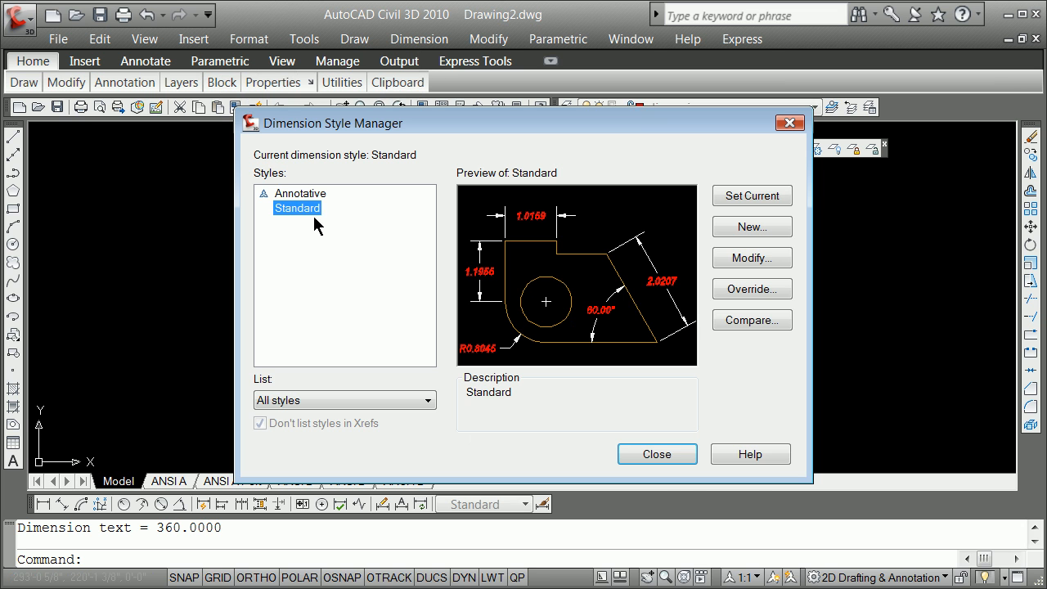
{"action": "left_click", "coordinate": [756, 258]}
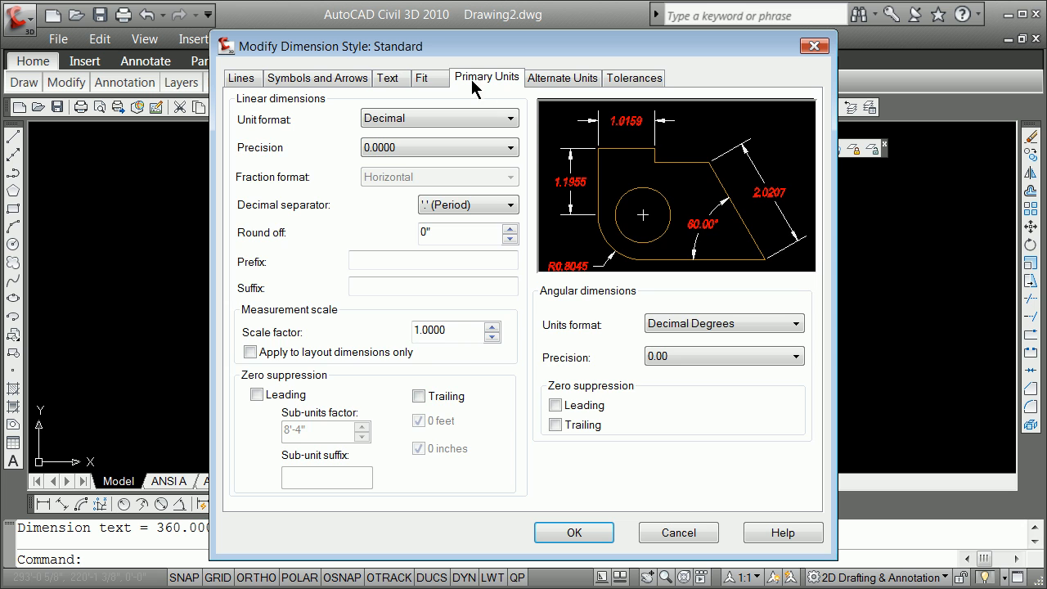
{"action": "left_click", "coordinate": [436, 84]}
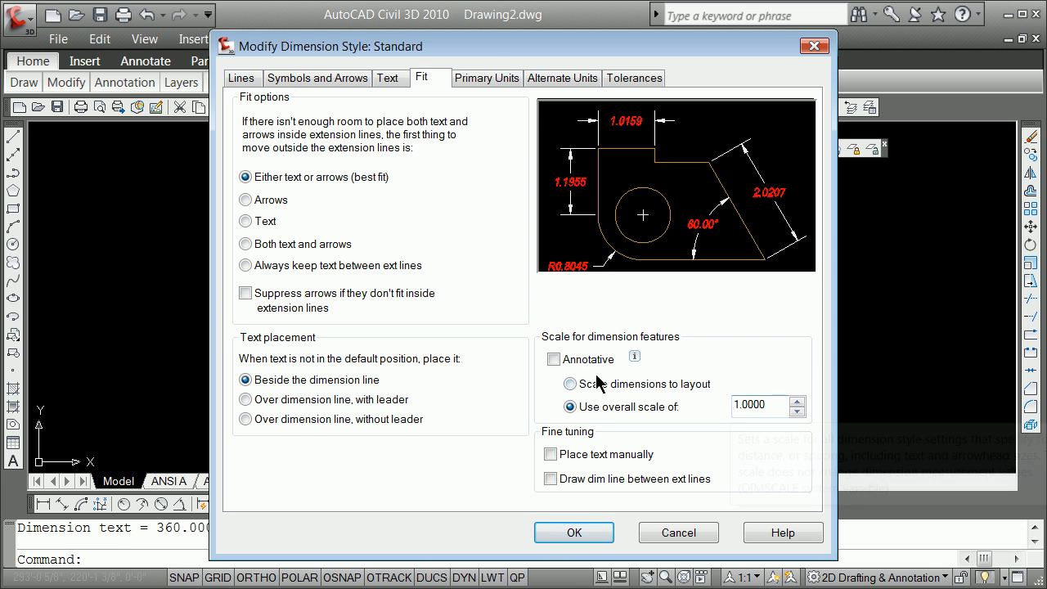
{"action": "double_click", "coordinate": [773, 404]}
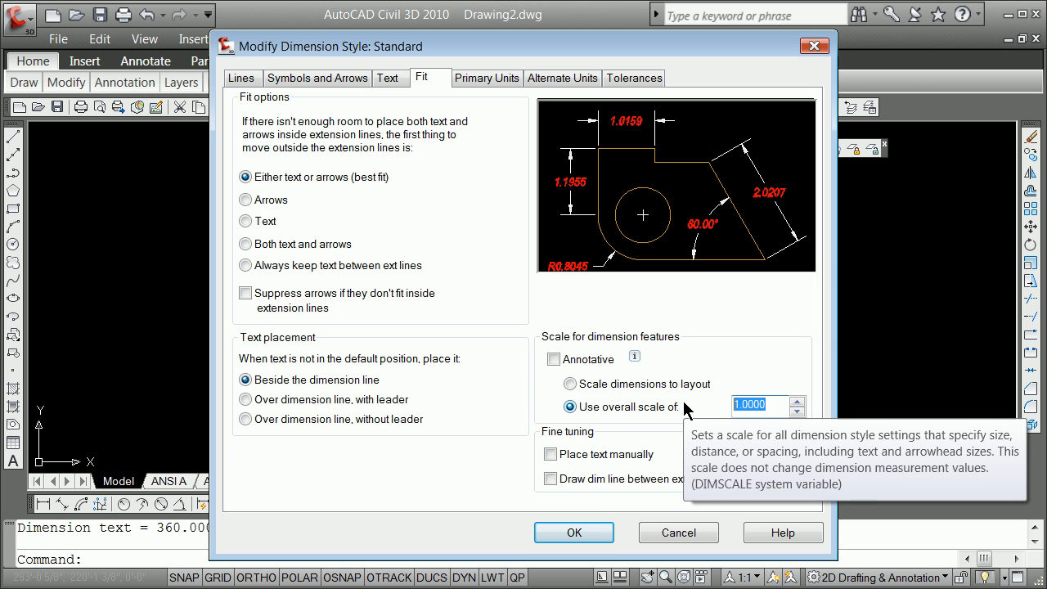
{"action": "type", "text": "10"}
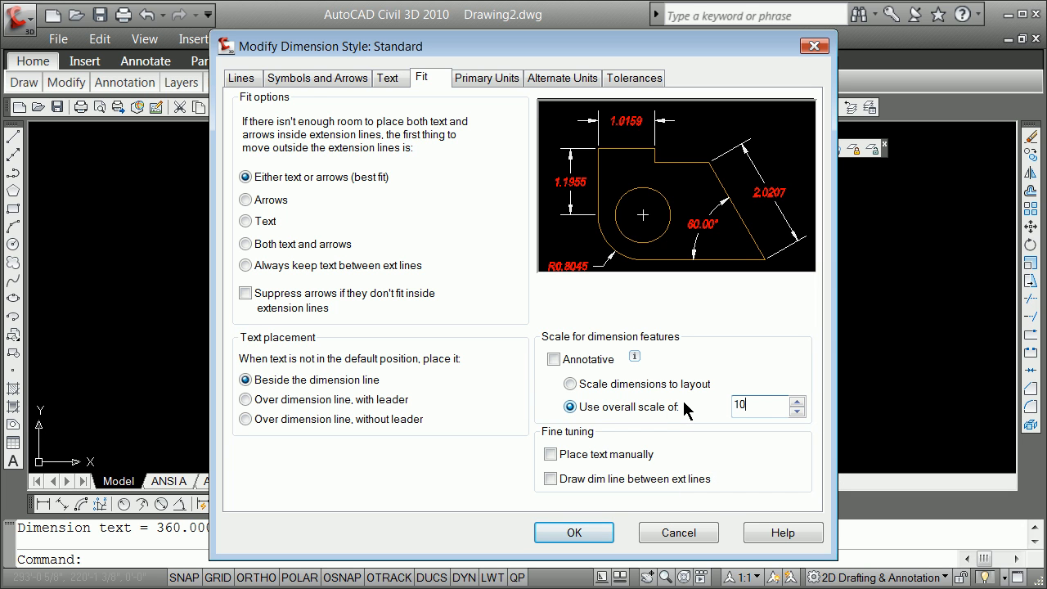
{"action": "left_click", "coordinate": [582, 540]}
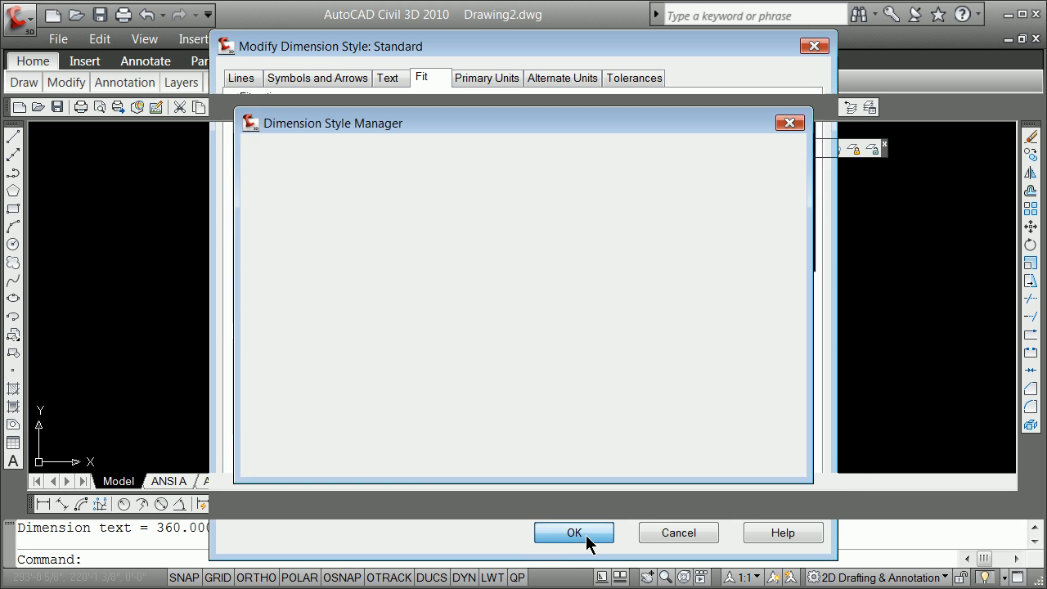
{"action": "left_click", "coordinate": [775, 196]}
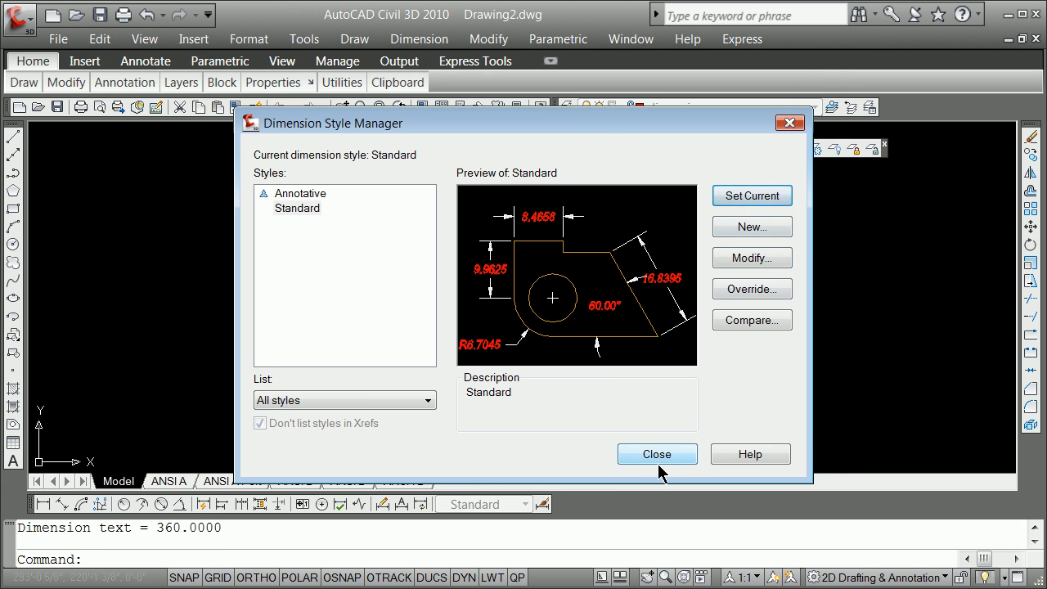
{"action": "left_click", "coordinate": [658, 462]}
{"action": "scroll", "coordinate": [609, 433], "scroll_direction": "up", "scroll_amount": 2}
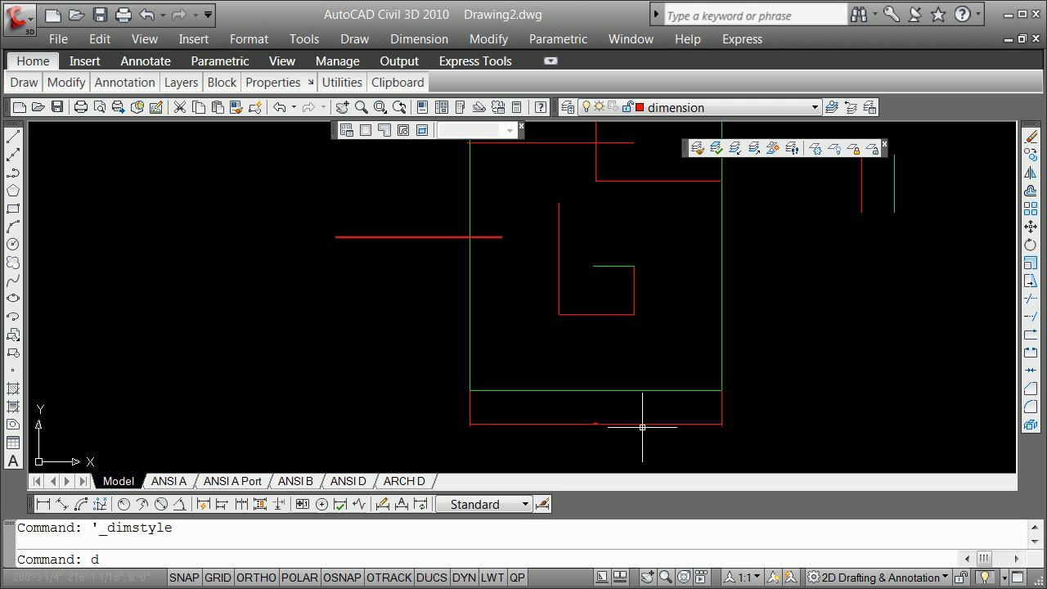
{"action": "type", "text": "y"}
{"action": "key", "text": "Return"}
{"action": "type", "text": "e"}
{"action": "key", "text": "Escape"}
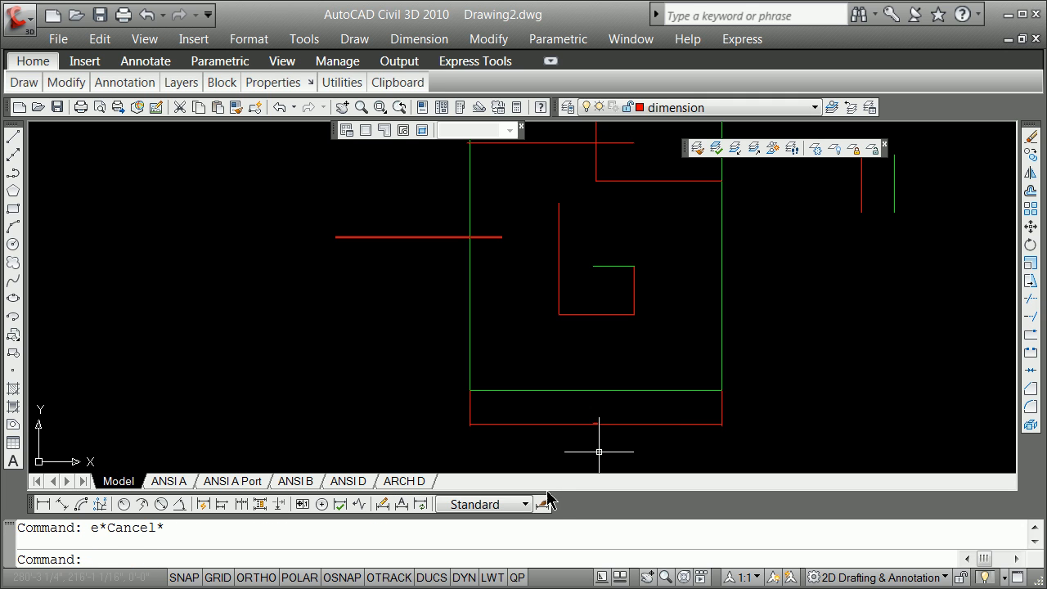
Step: Modify the Standard dimension style to use an overall scale of 100
{"action": "left_click", "coordinate": [542, 504]}
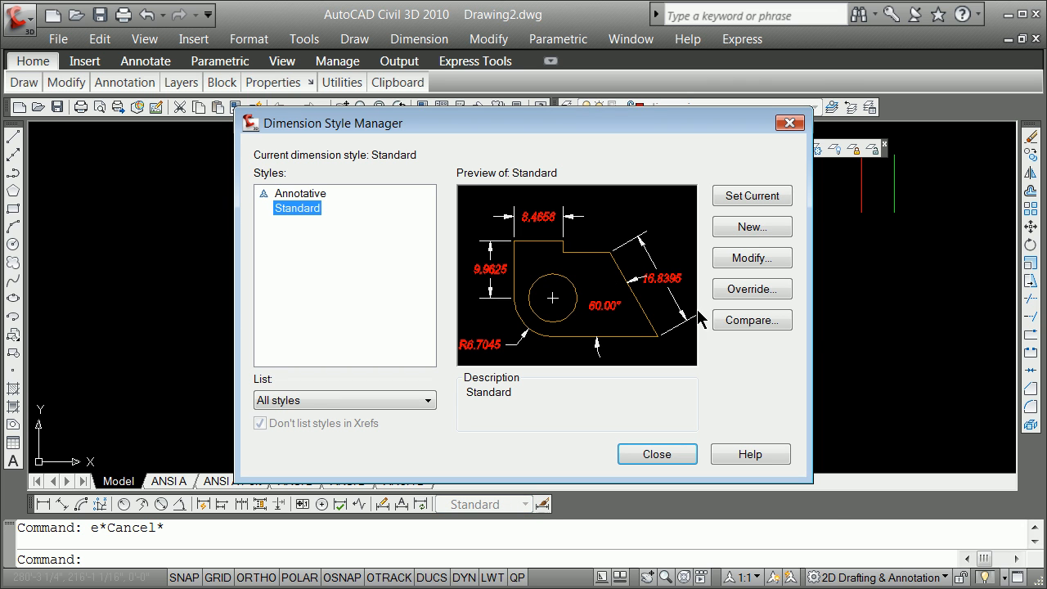
{"action": "left_click", "coordinate": [753, 259]}
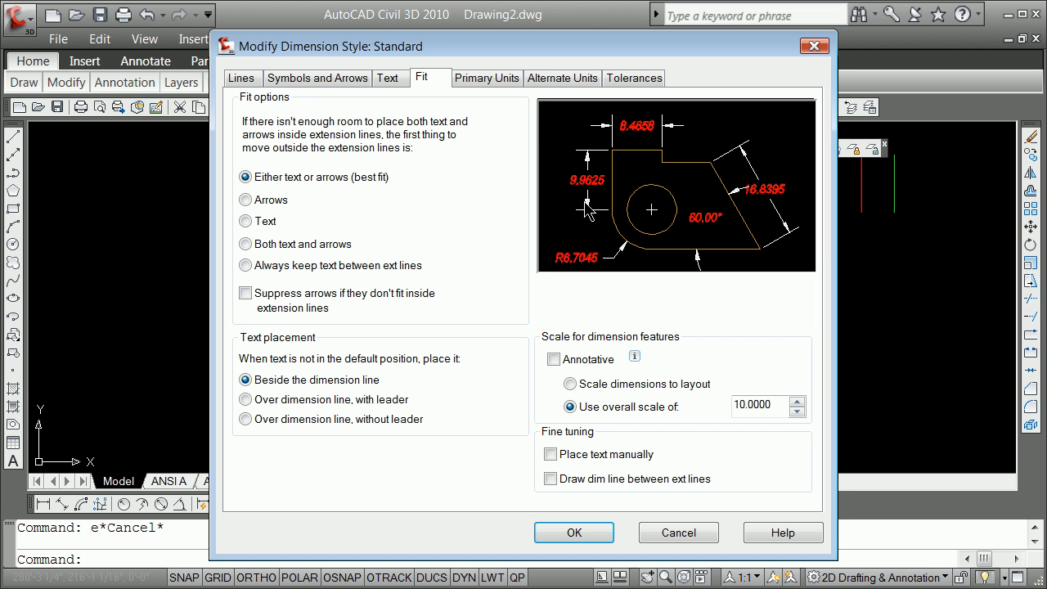
{"action": "double_click", "coordinate": [770, 403]}
{"action": "type", "text": "100"}
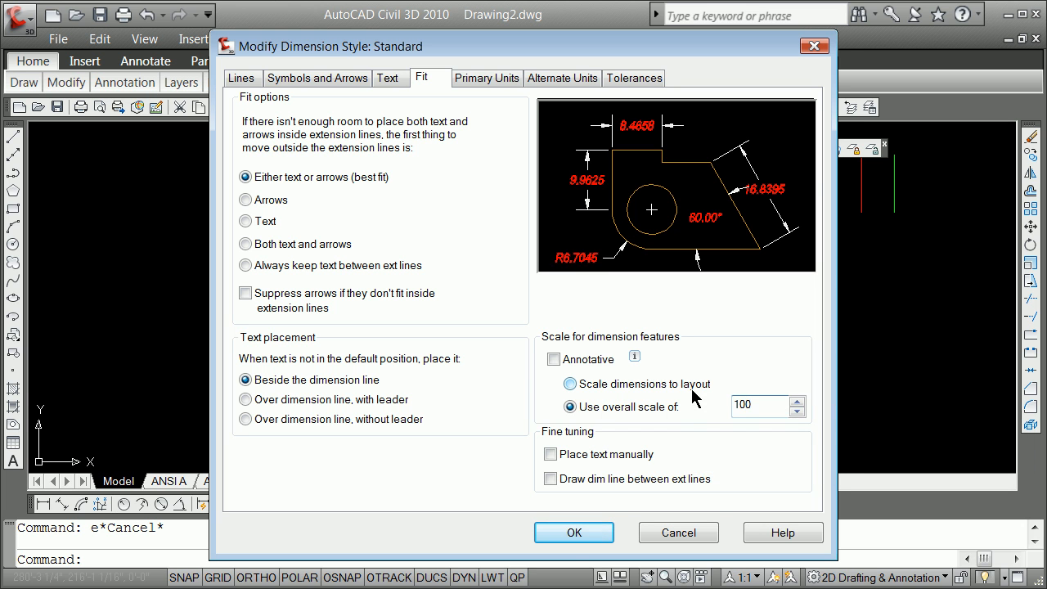
{"action": "left_click", "coordinate": [572, 538]}
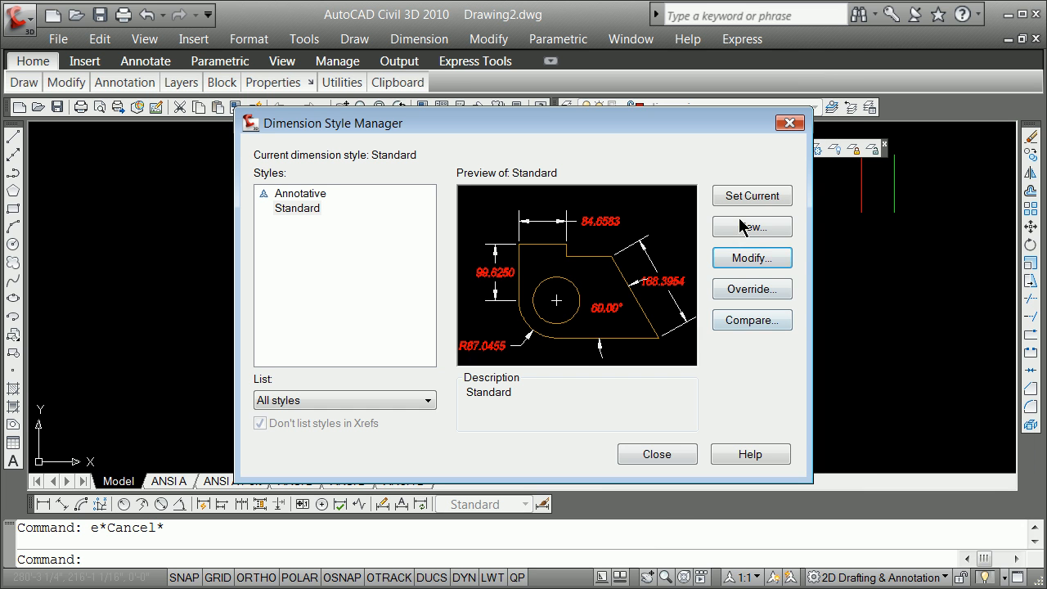
{"action": "left_click", "coordinate": [684, 452]}
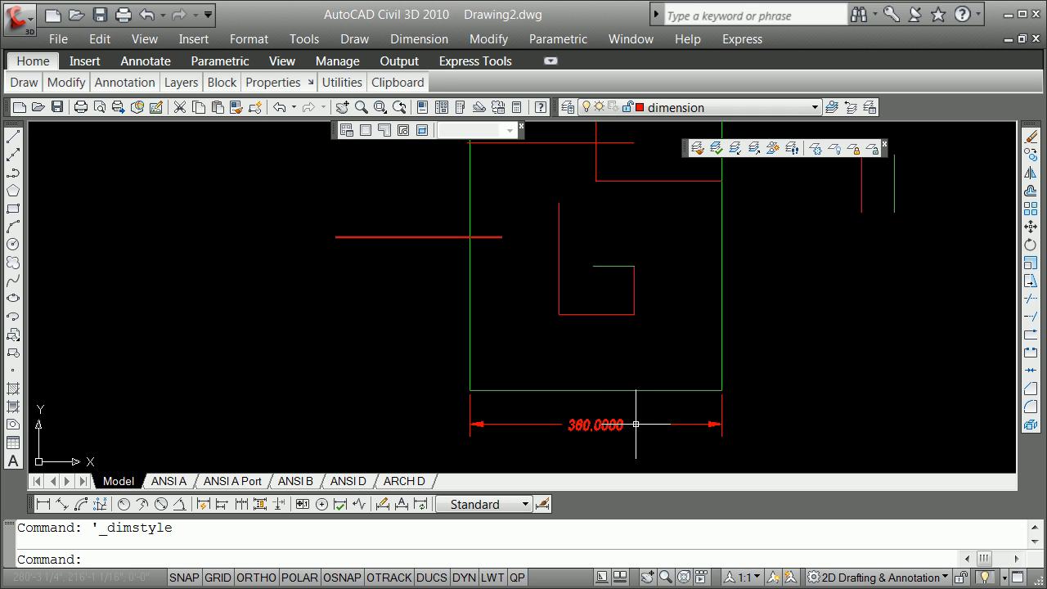
Step: Change the Standard dimension style's primary unit format to Architectural and set the style current
{"action": "mouse_move", "coordinate": [635, 425]}
{"action": "left_click", "coordinate": [543, 505]}
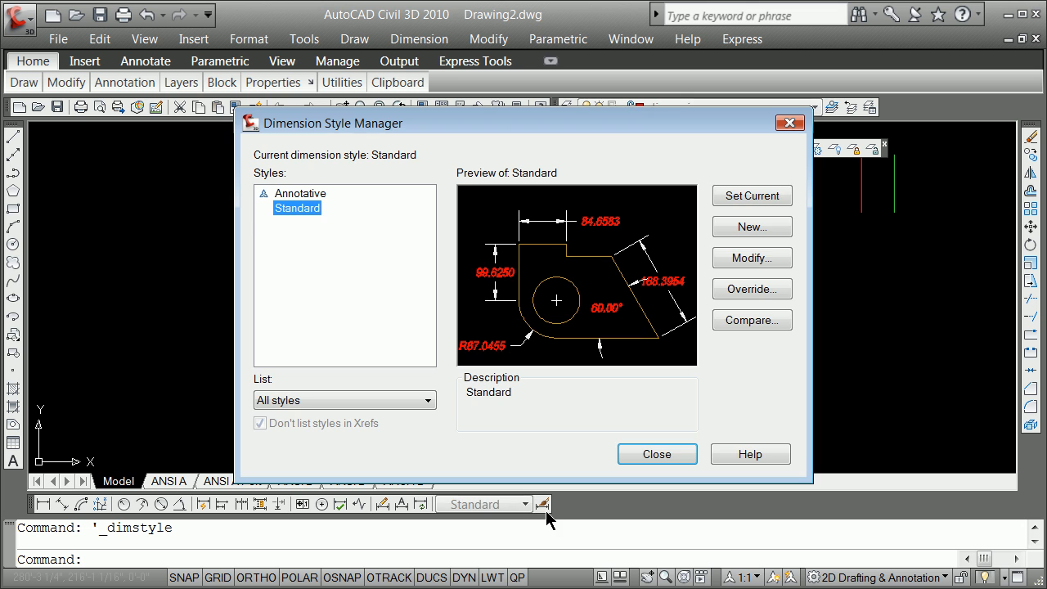
{"action": "left_click", "coordinate": [752, 260]}
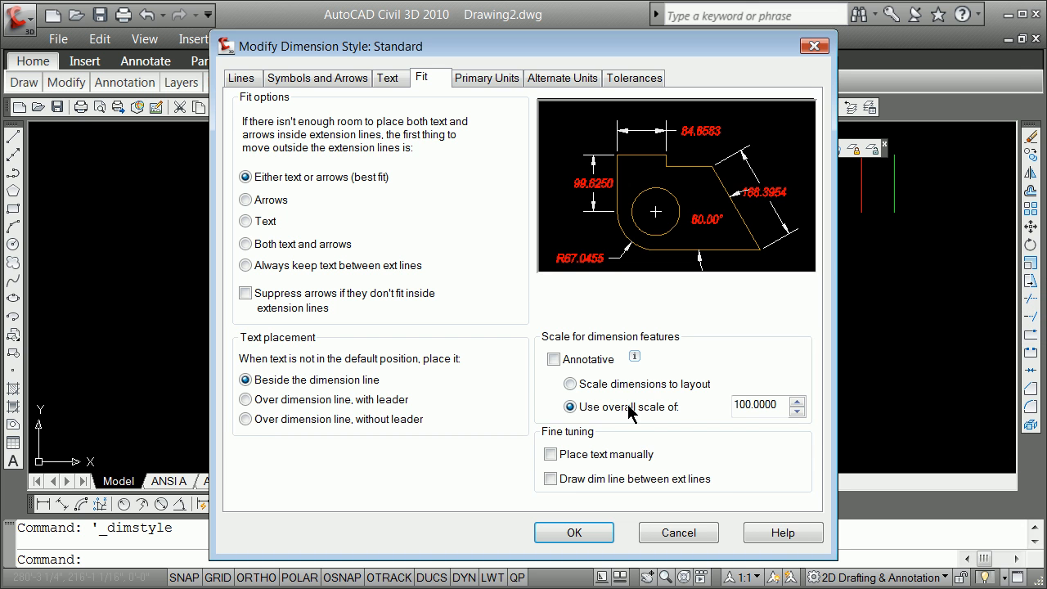
{"action": "left_click", "coordinate": [494, 78]}
{"action": "left_click", "coordinate": [495, 120]}
{"action": "left_click", "coordinate": [491, 172]}
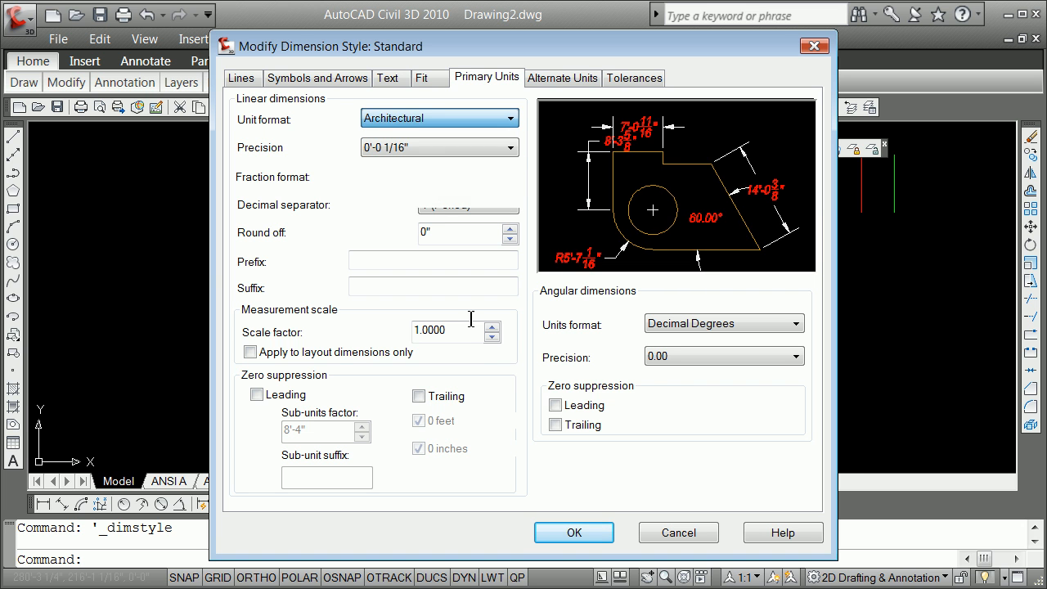
{"action": "left_click", "coordinate": [597, 535]}
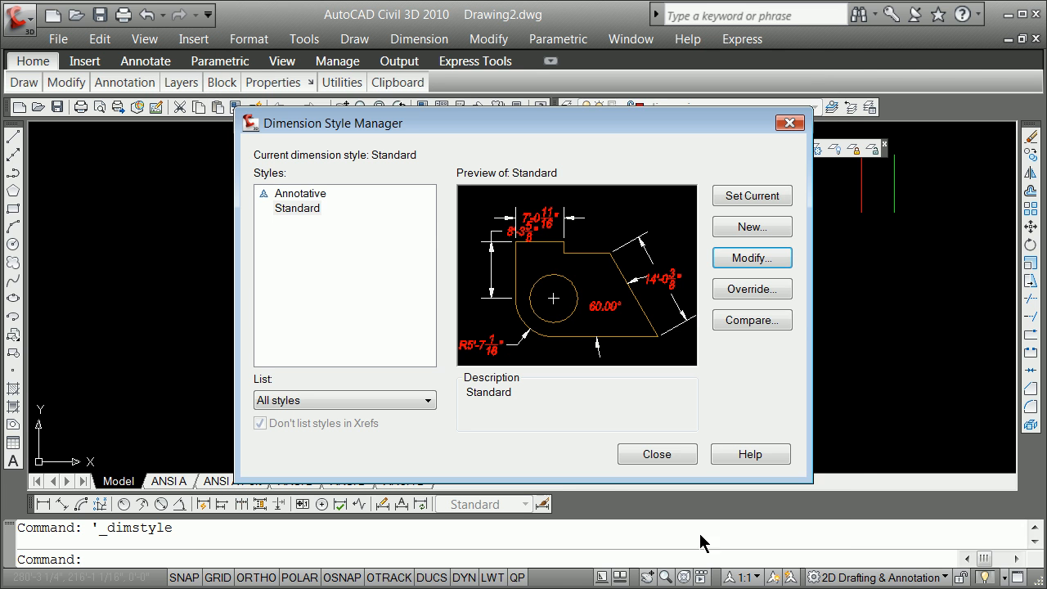
{"action": "left_click", "coordinate": [739, 199]}
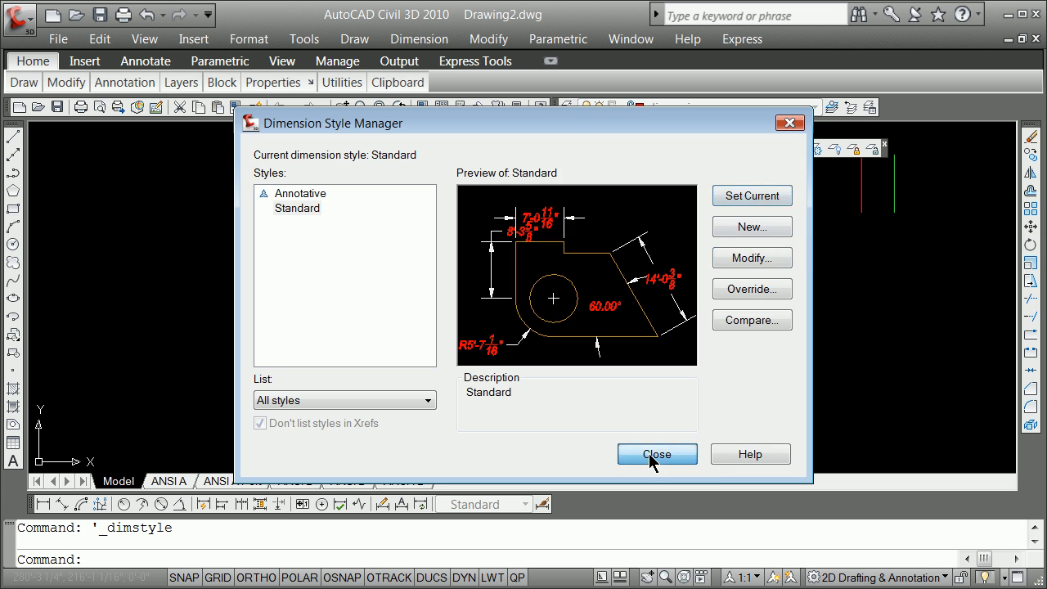
{"action": "left_click", "coordinate": [655, 457]}
{"action": "scroll", "coordinate": [585, 447], "scroll_direction": "up", "scroll_amount": 3}
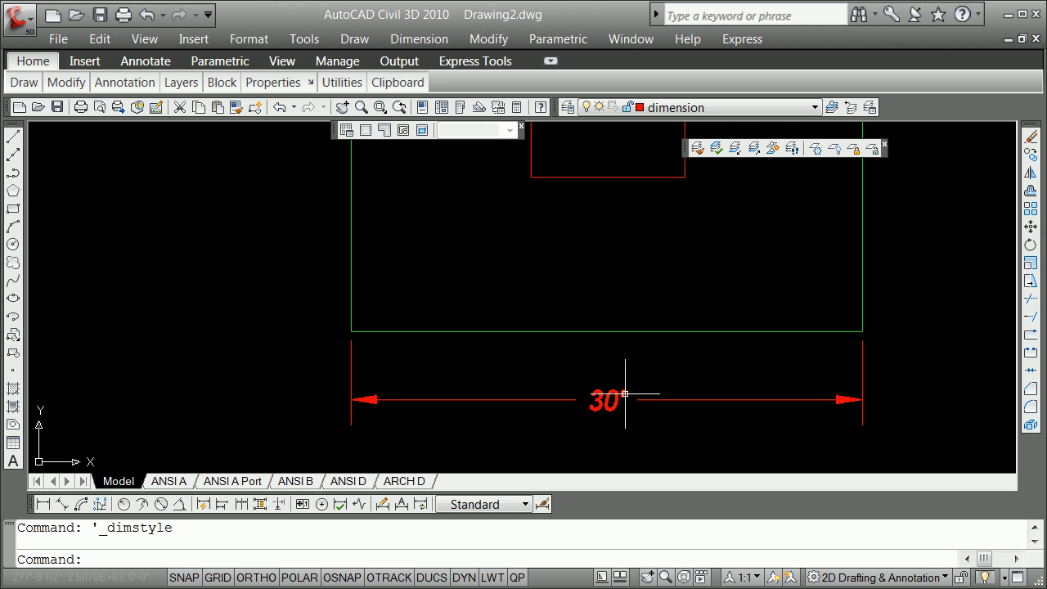